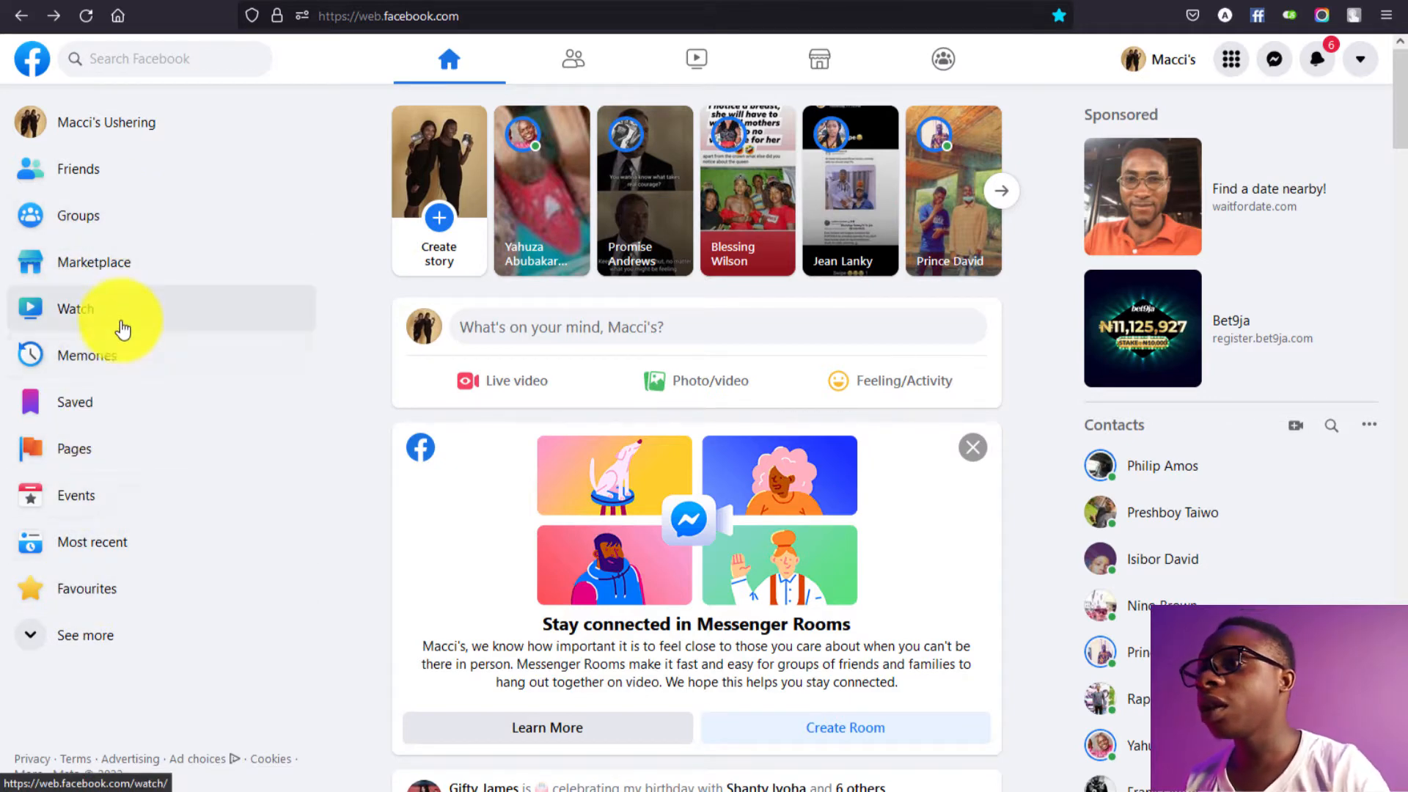
Step: Start a new Facebook Page and paste the business name 'Maccis ushering' as its name
{"action": "left_click", "coordinate": [115, 451]}
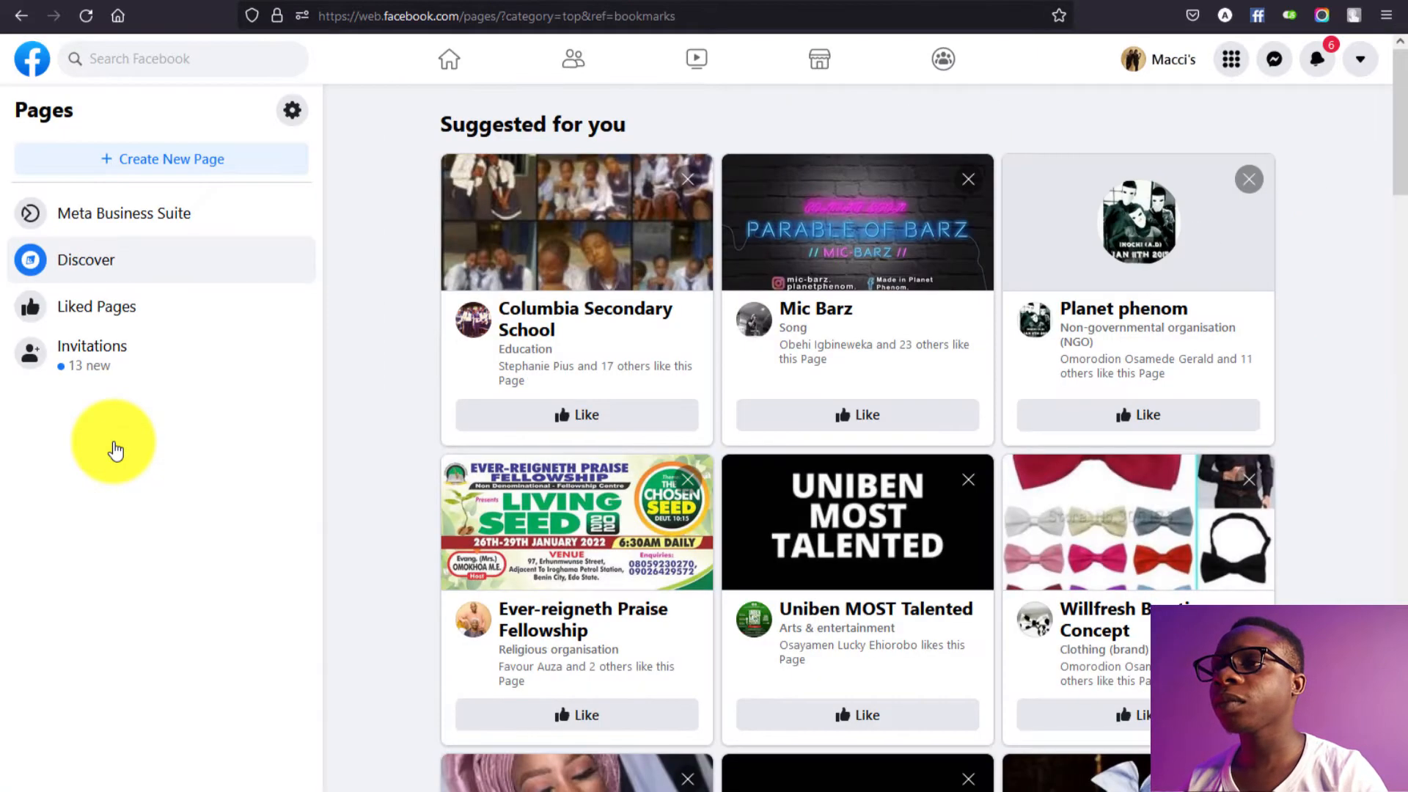
{"action": "left_click", "coordinate": [194, 169]}
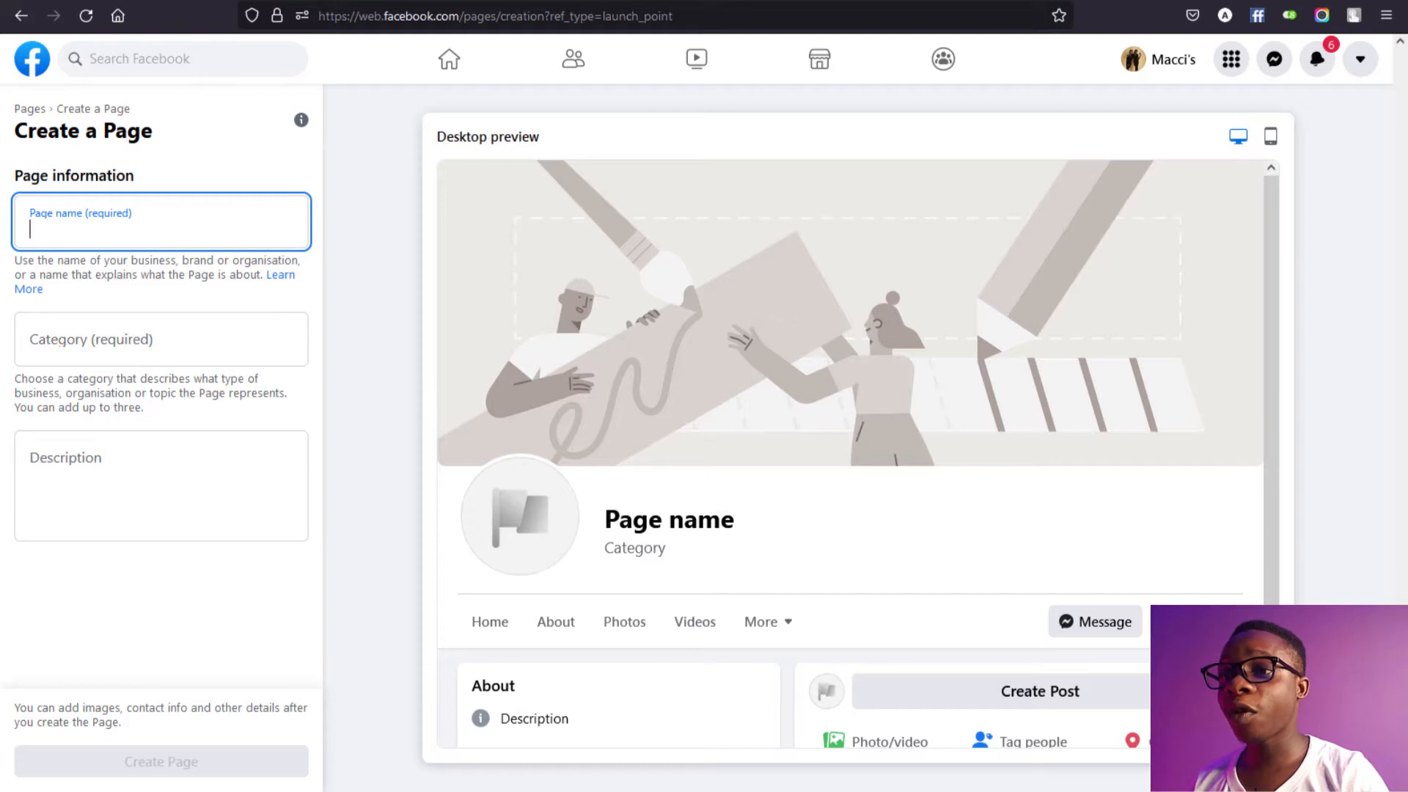
{"action": "key", "text": "alt+Tab"}
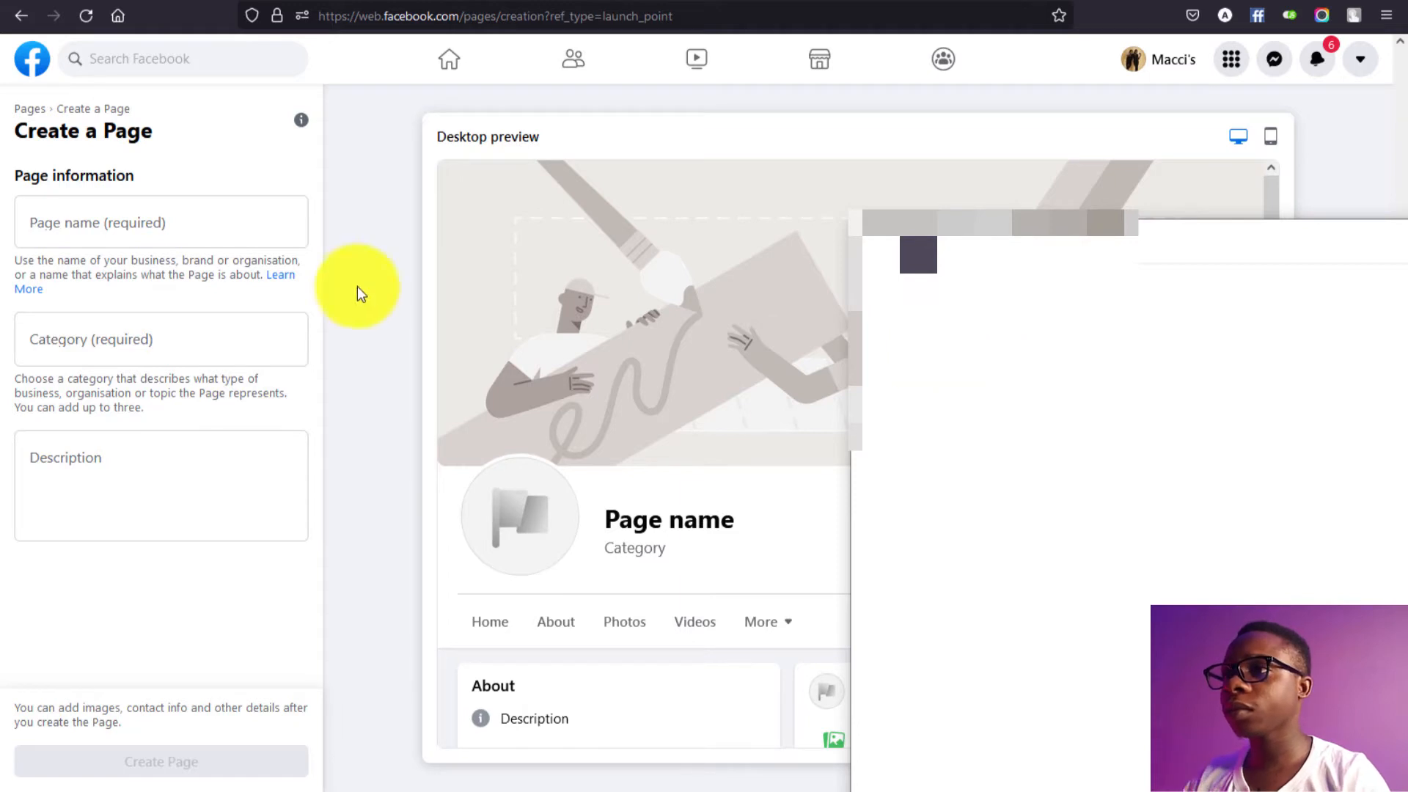
{"action": "left_click", "coordinate": [176, 243]}
{"action": "type", "text": "Maccis ushering"}
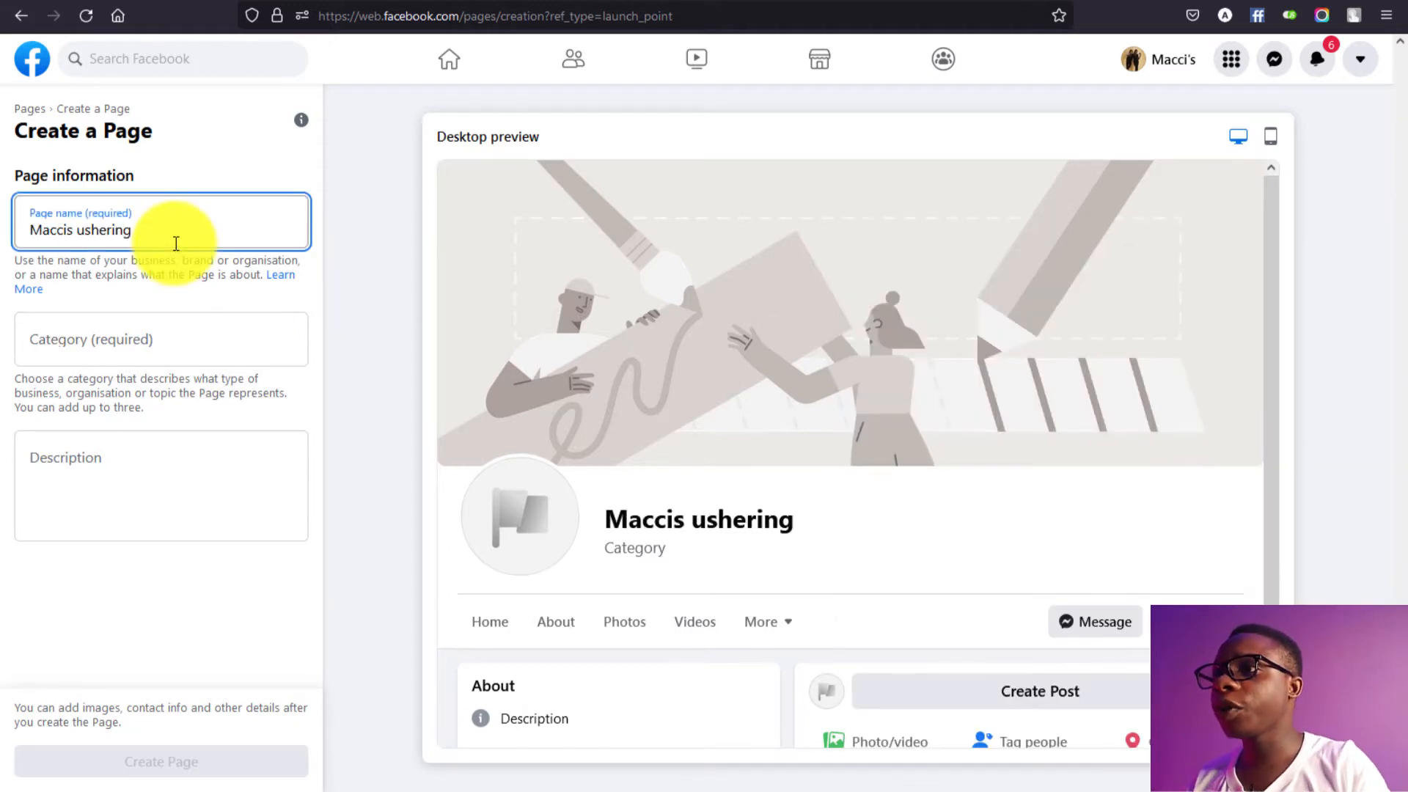
Step: Search 'even' and set the Page category to Event planner
{"action": "left_click", "coordinate": [182, 335]}
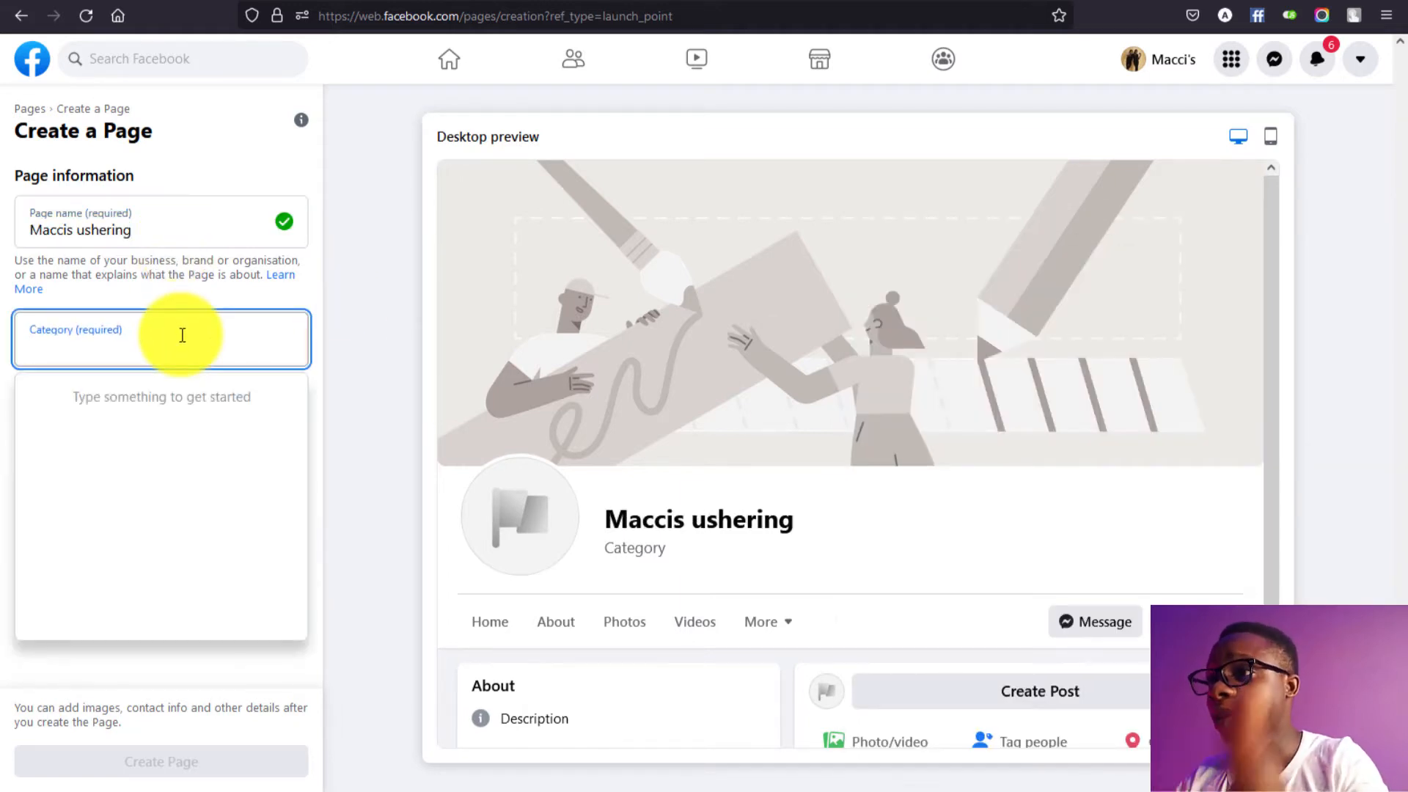
{"action": "type", "text": "U"}
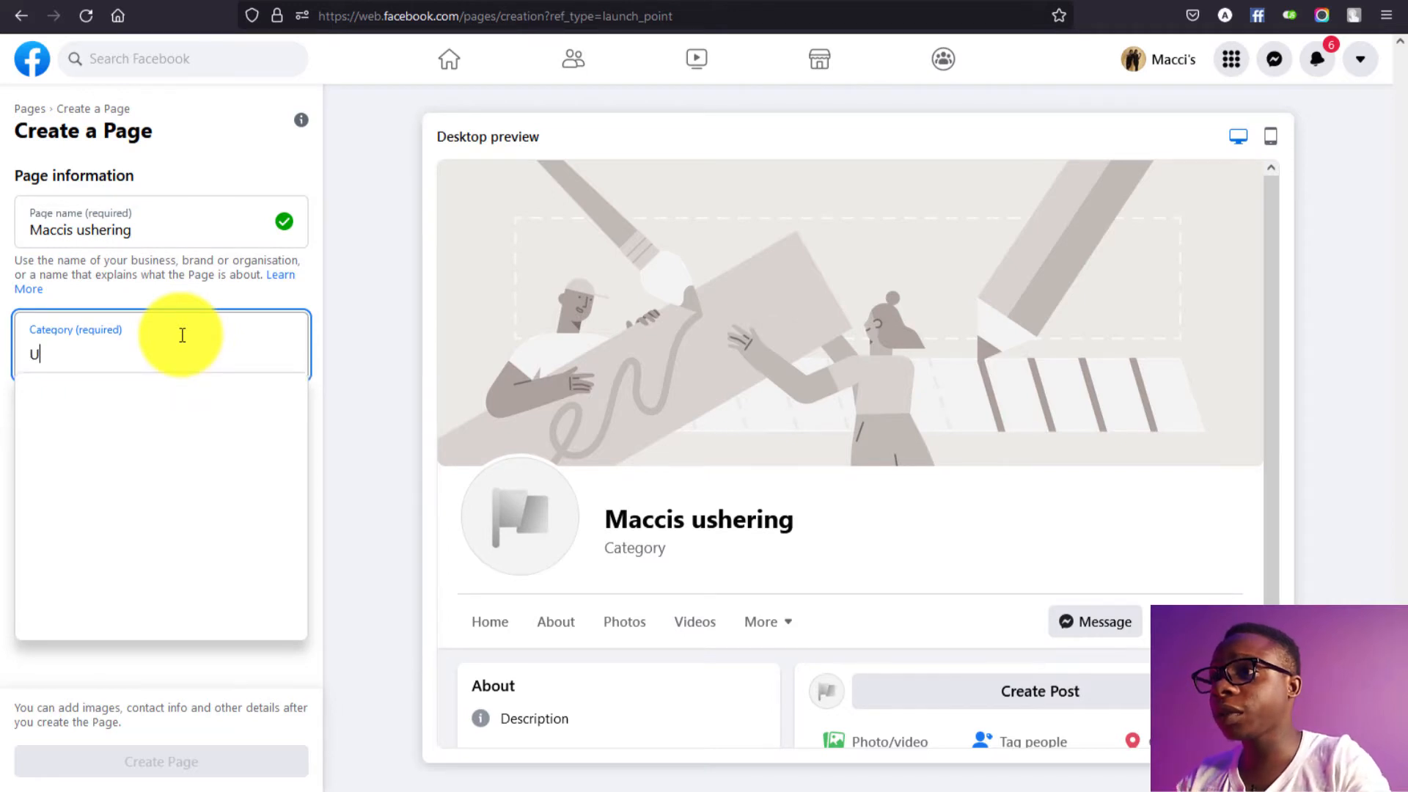
{"action": "type", "text": "shin"}
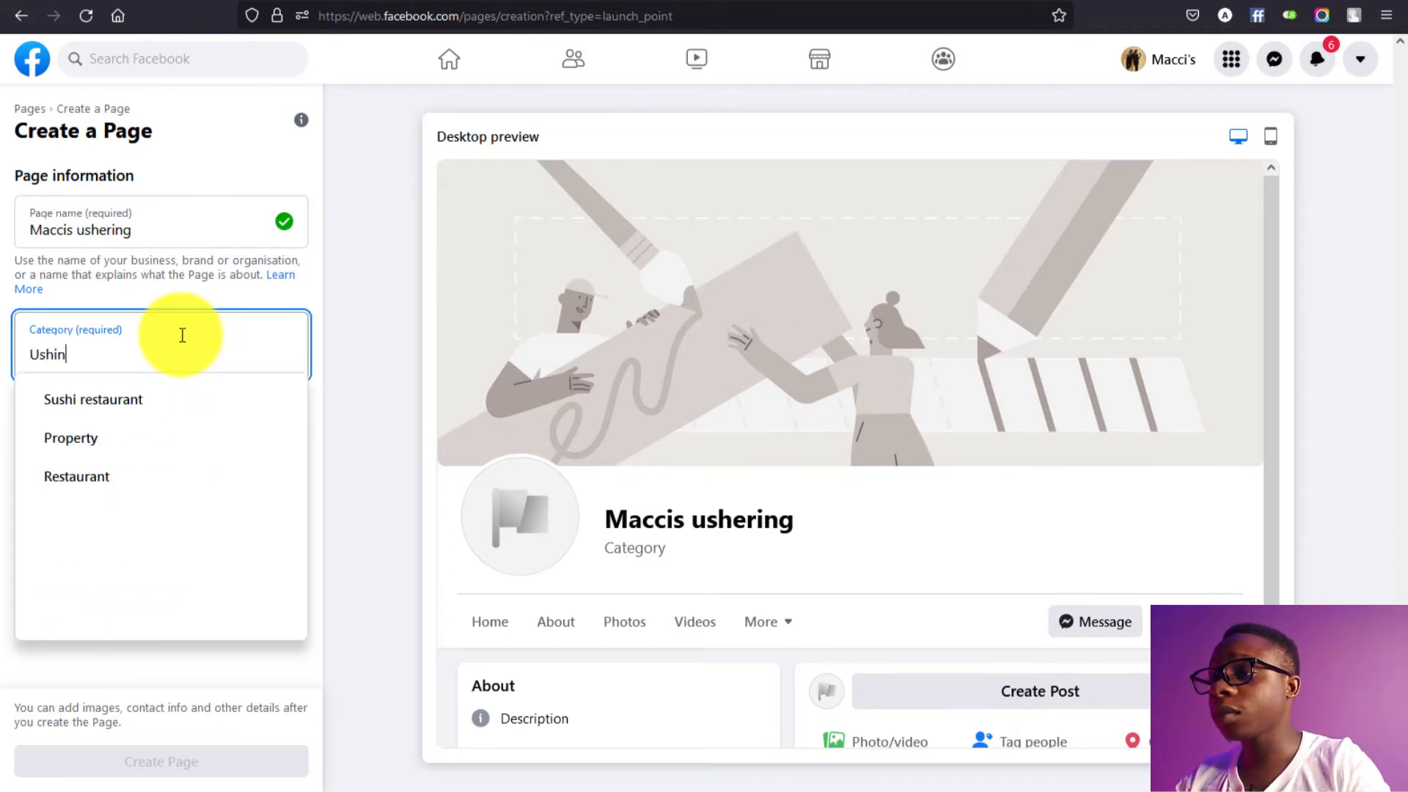
{"action": "key", "text": "BackSpace"}
{"action": "key", "text": "BackSpace"}
{"action": "key", "text": "BackSpace"}
{"action": "key", "text": "BackSpace"}
{"action": "key", "text": "BackSpace"}
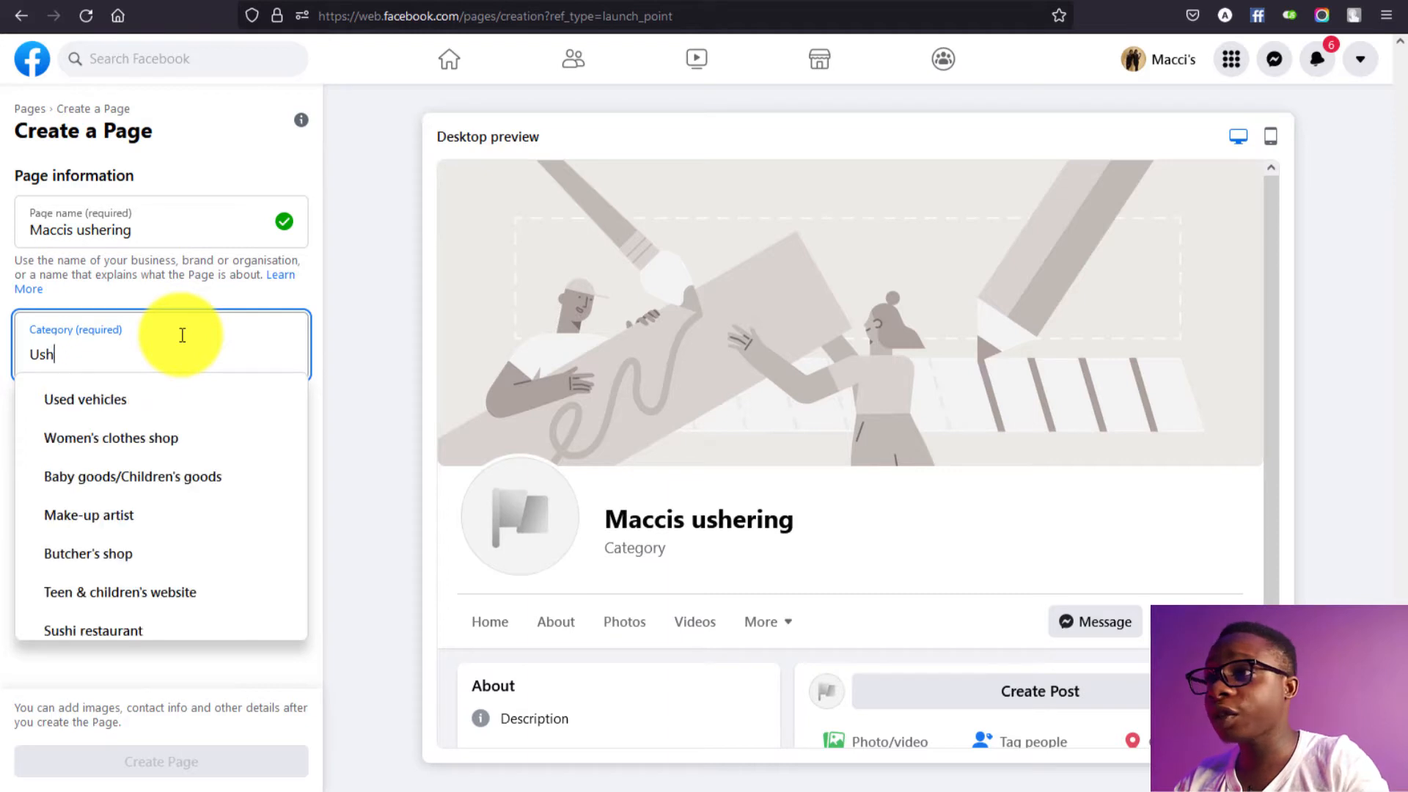
{"action": "type", "text": "even"}
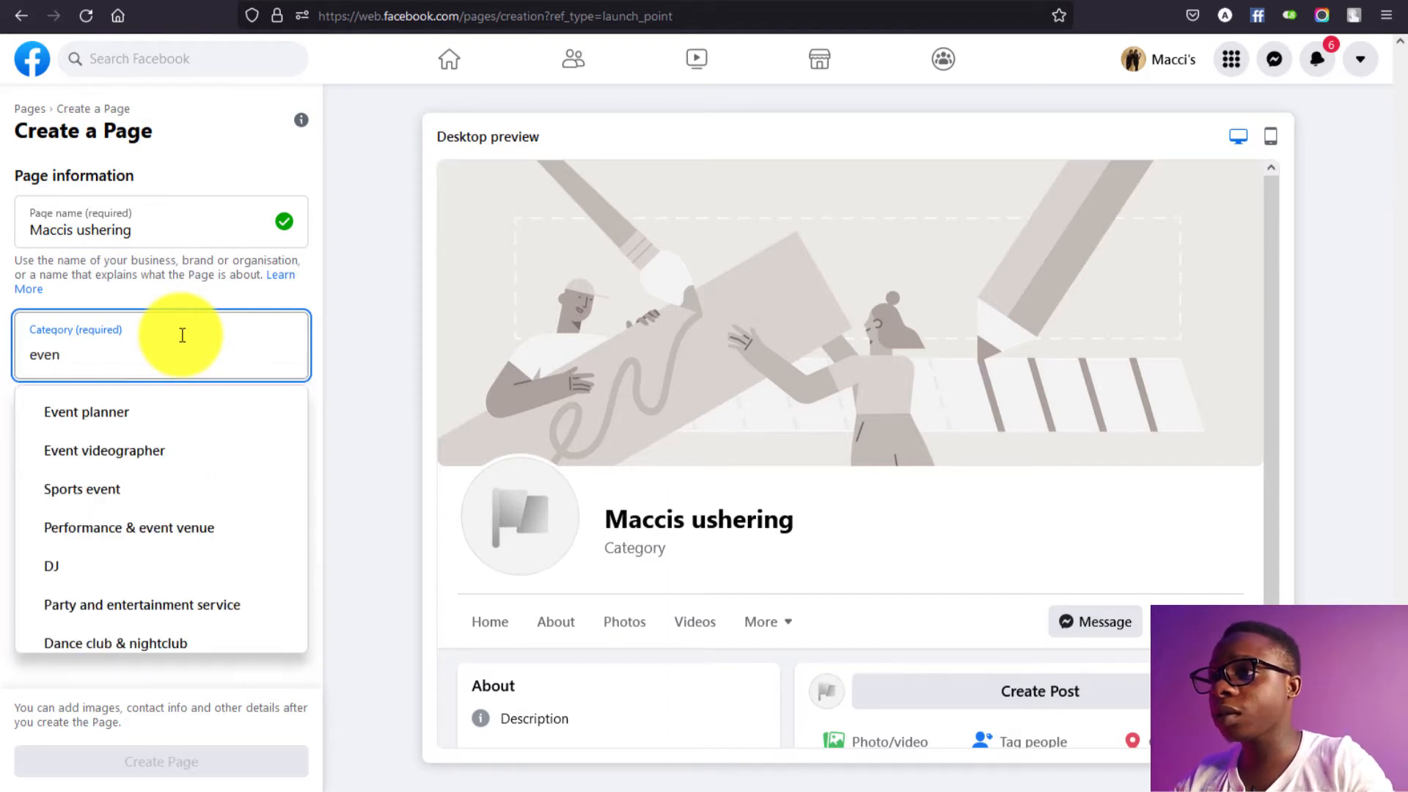
{"action": "left_click", "coordinate": [183, 415]}
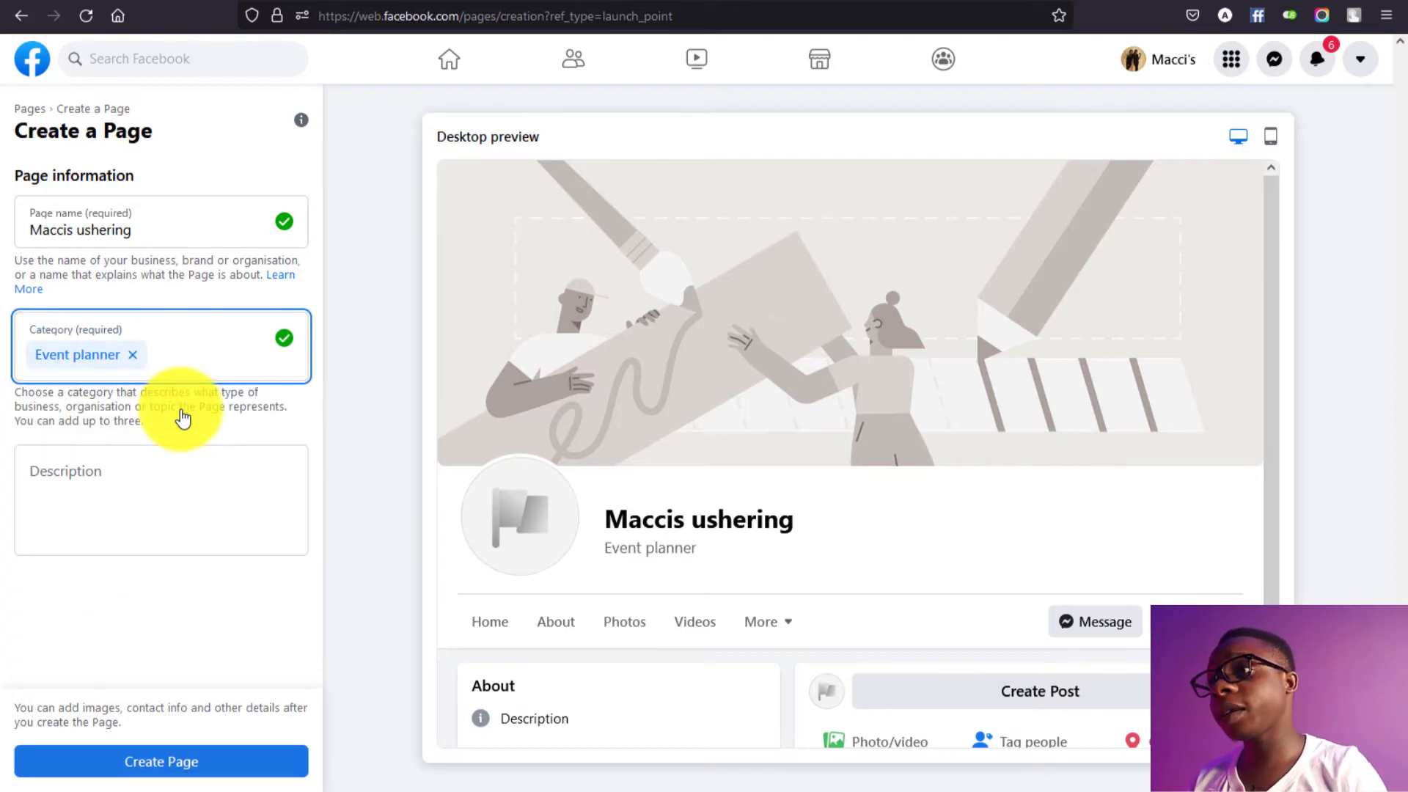
{"action": "left_click", "coordinate": [86, 229]}
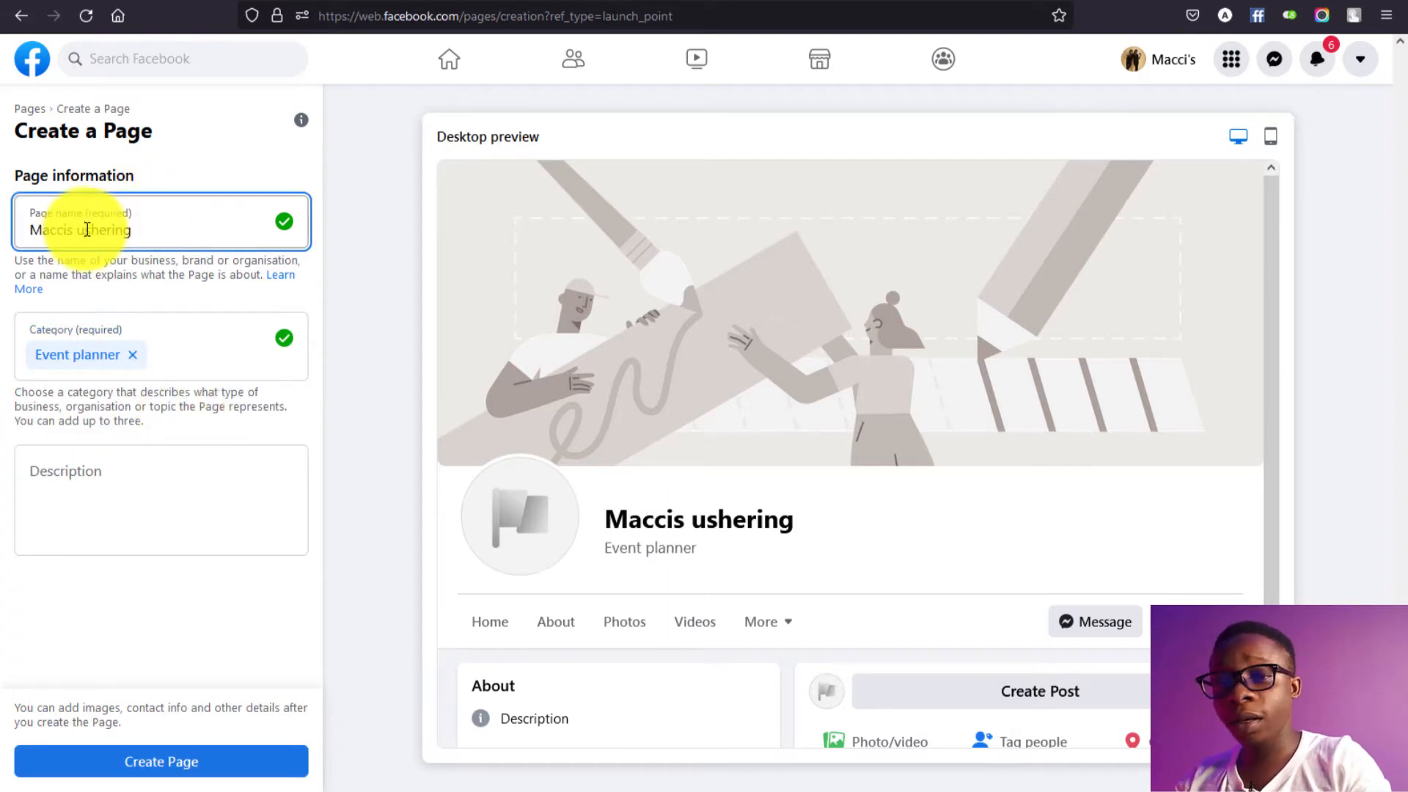
Step: Capitalise the Page name to 'Maccis Ushering' and copy the bio from the Instagram profile
{"action": "key", "text": "BackSpace"}
{"action": "type", "text": "U"}
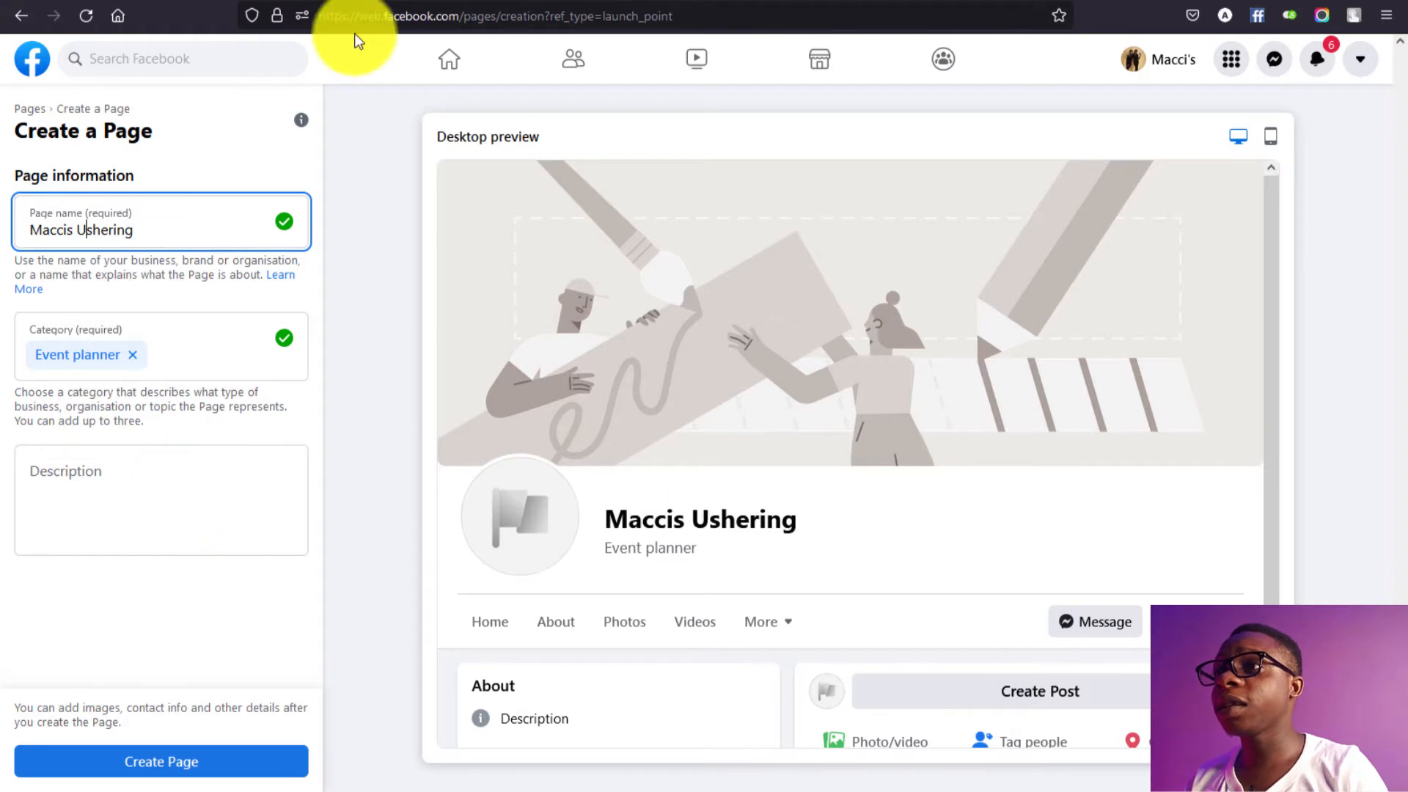
{"action": "left_click", "coordinate": [320, 1]}
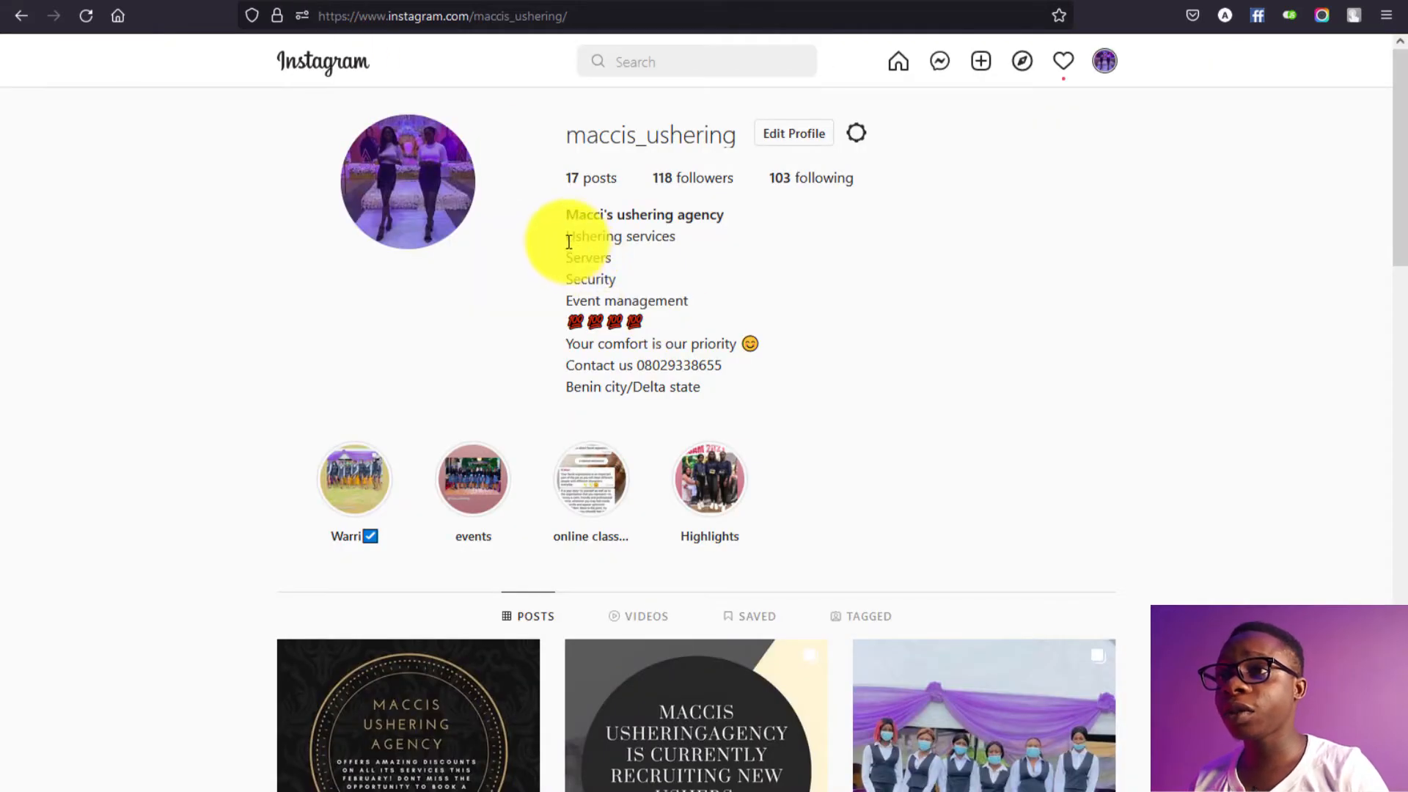
{"action": "left_click_drag", "start_coordinate": [565, 235], "coordinate": [721, 380]}
{"action": "key", "text": "ctrl+c"}
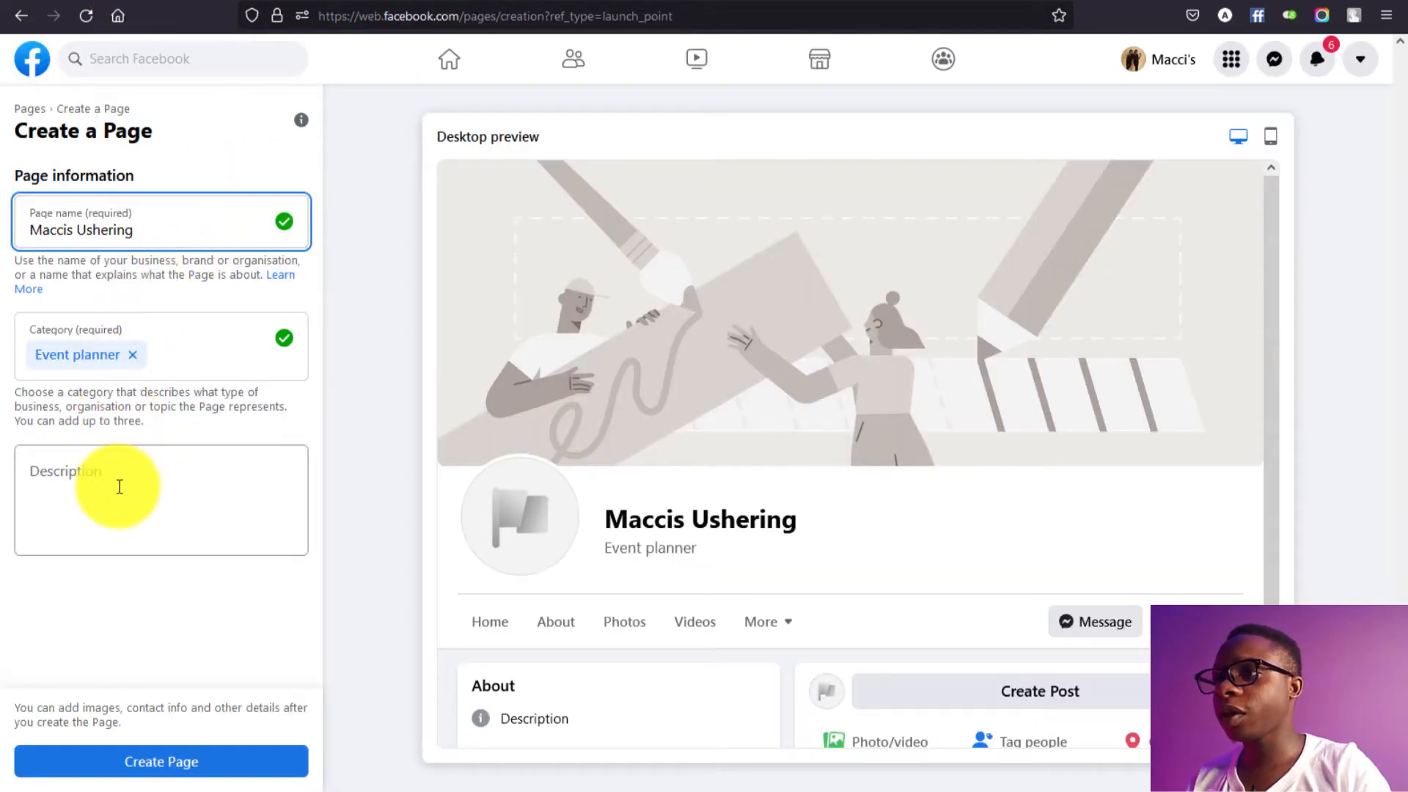
Step: Paste the Instagram bio as the Page description and create the Page
{"action": "left_click", "coordinate": [119, 487]}
{"action": "key", "text": "ctrl+v"}
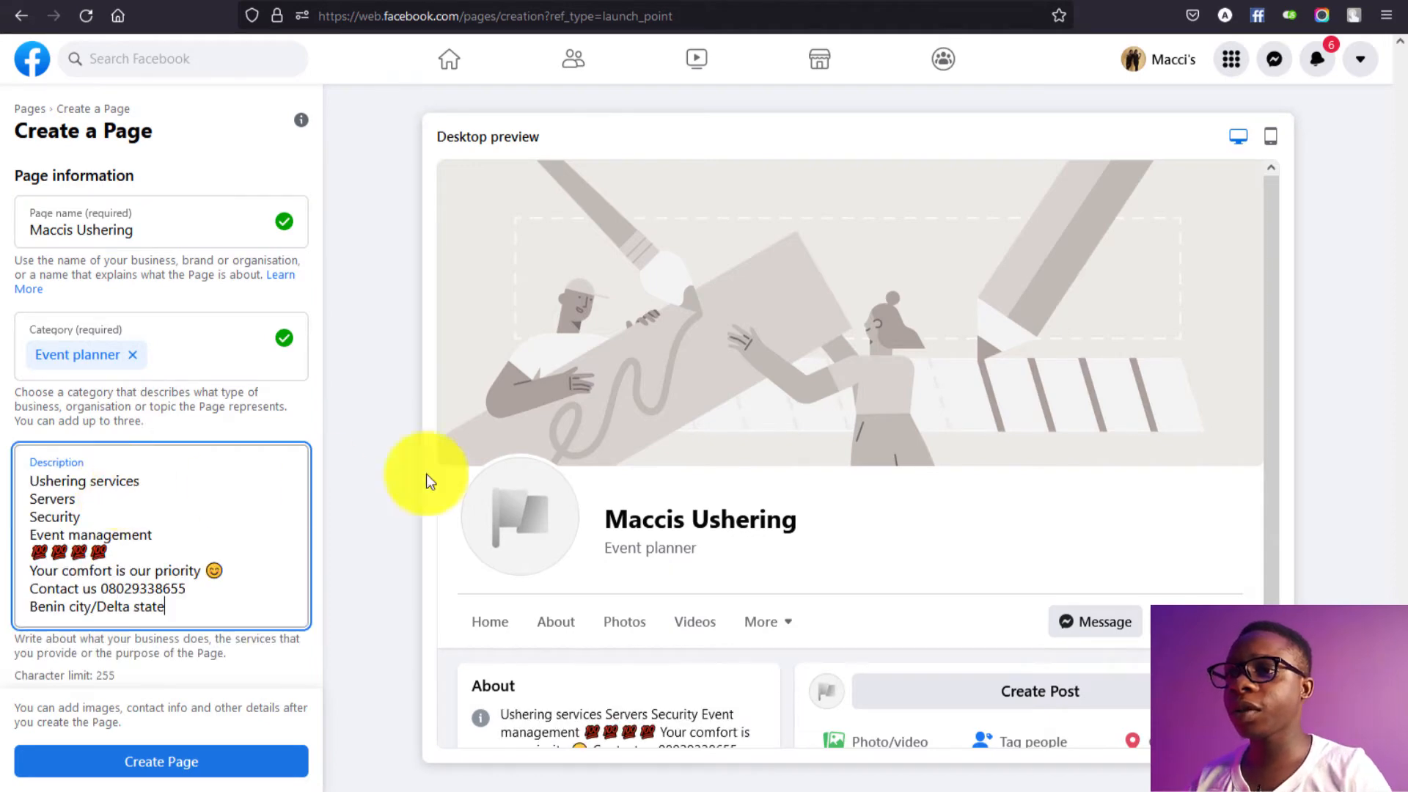
{"action": "left_click", "coordinate": [226, 771]}
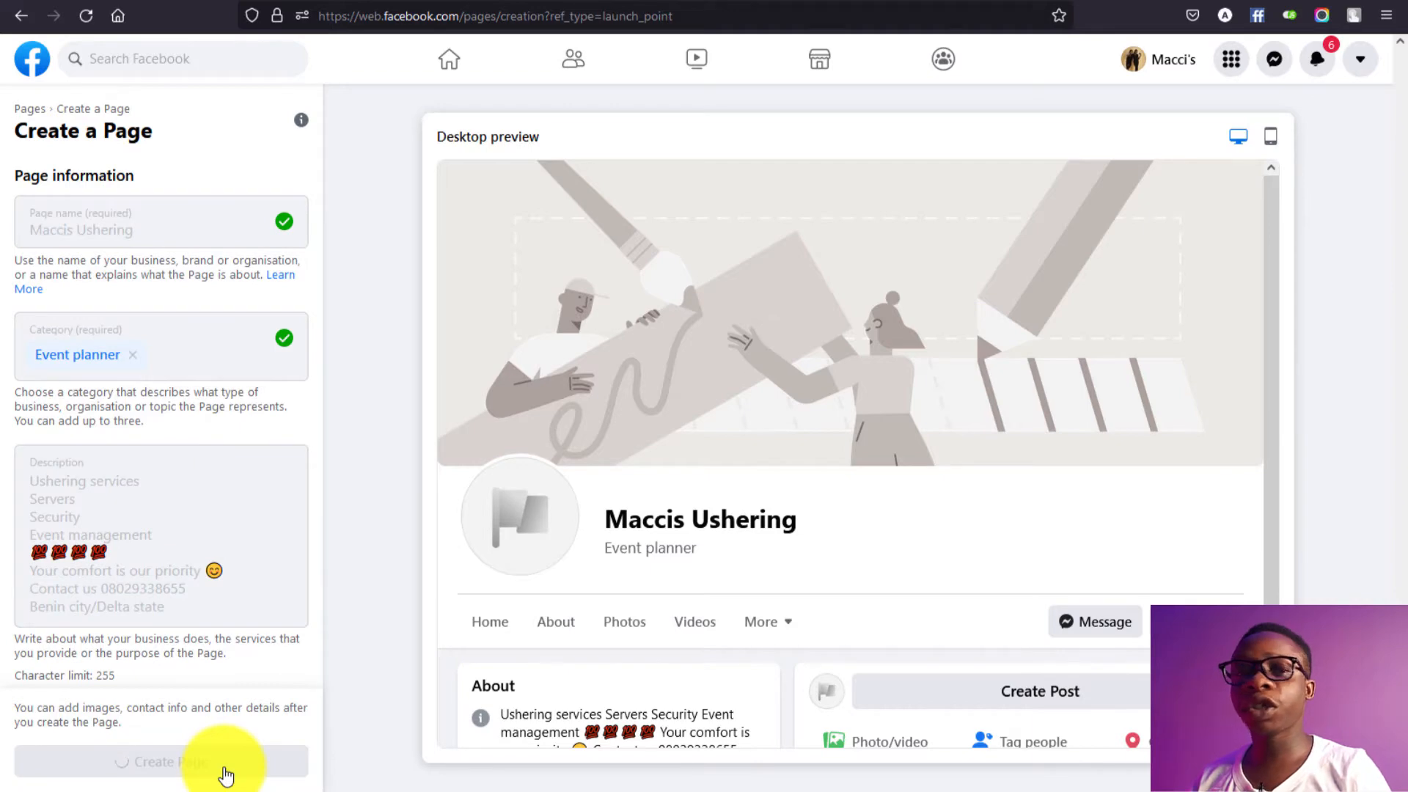
{"action": "scroll", "coordinate": [247, 597], "scroll_direction": "down", "scroll_amount": 3}
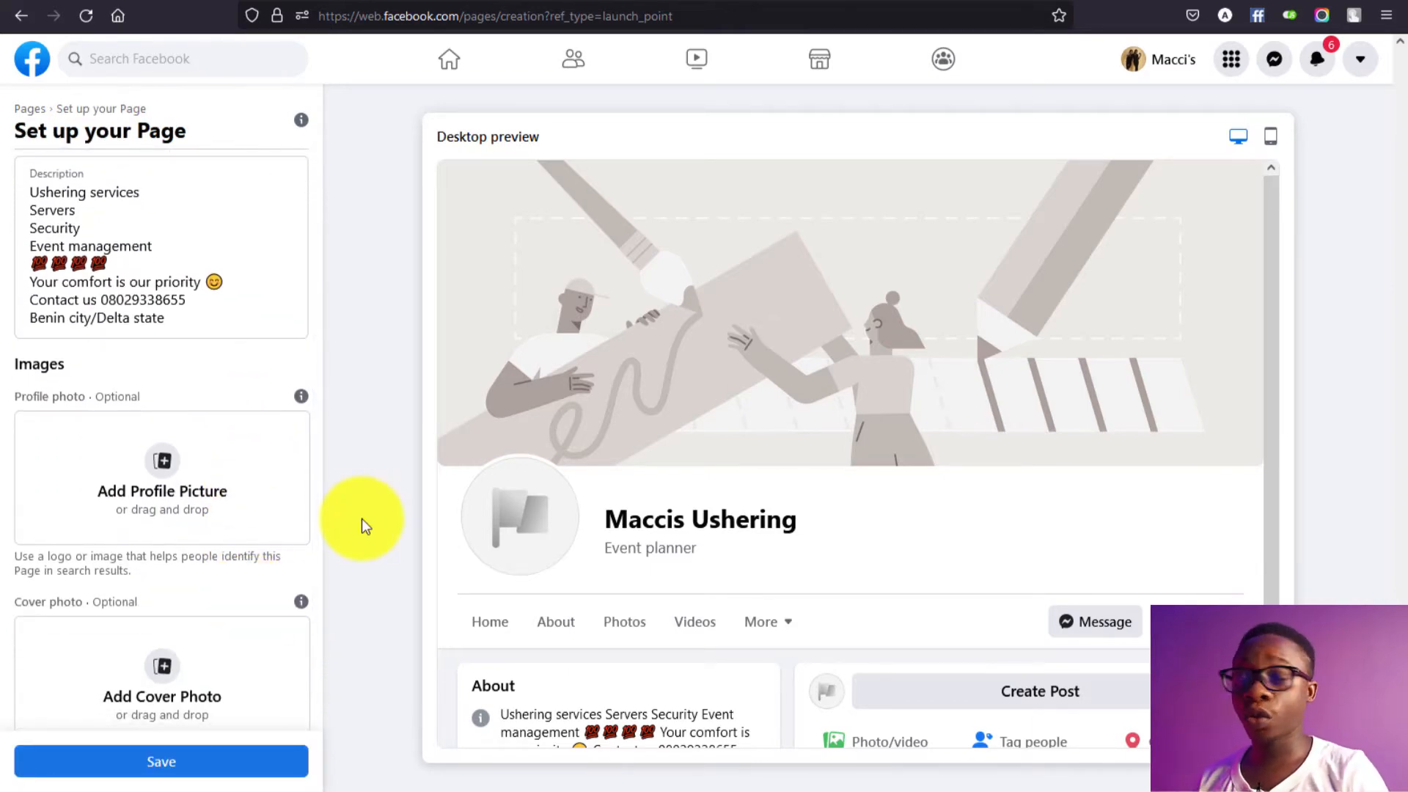
{"action": "left_click", "coordinate": [162, 465]}
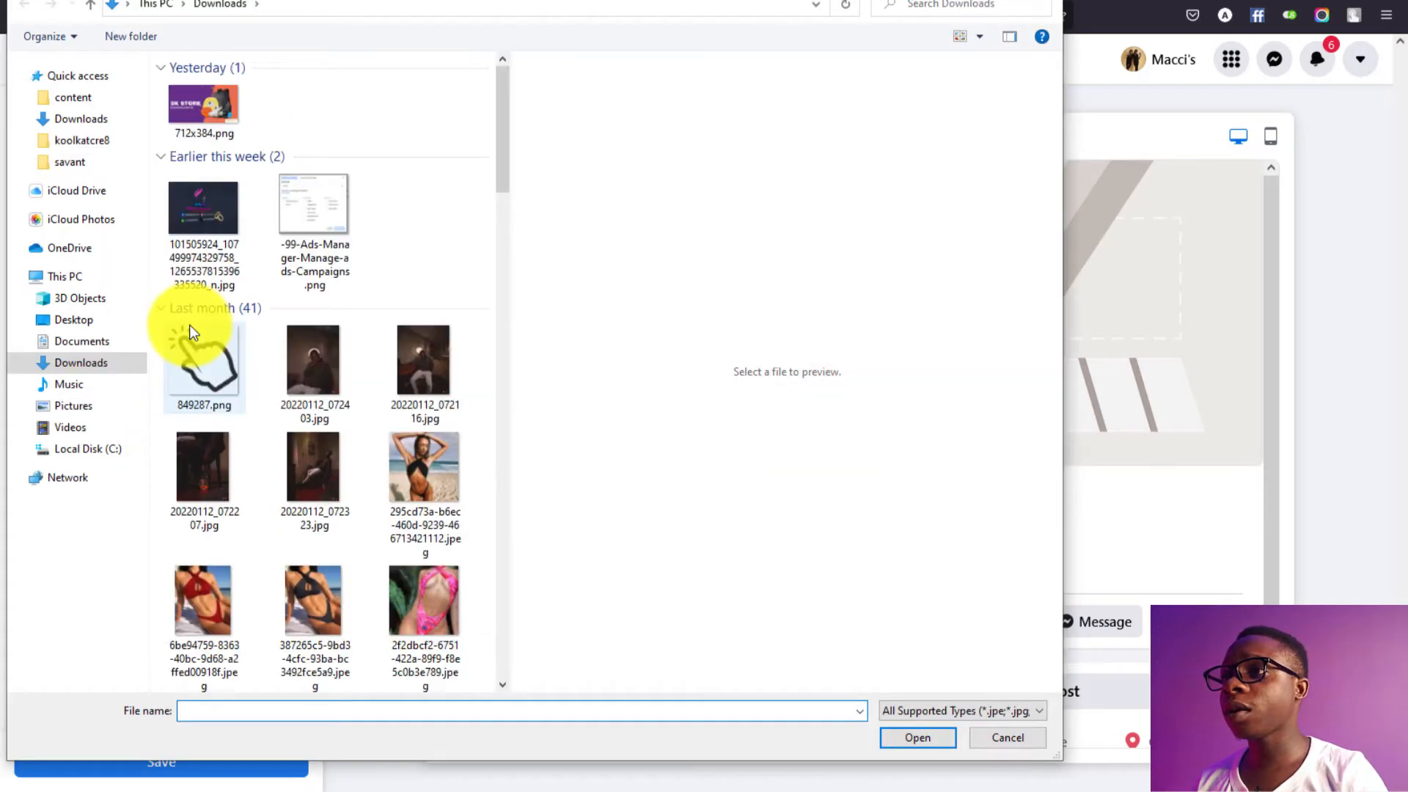
{"action": "left_click", "coordinate": [104, 363]}
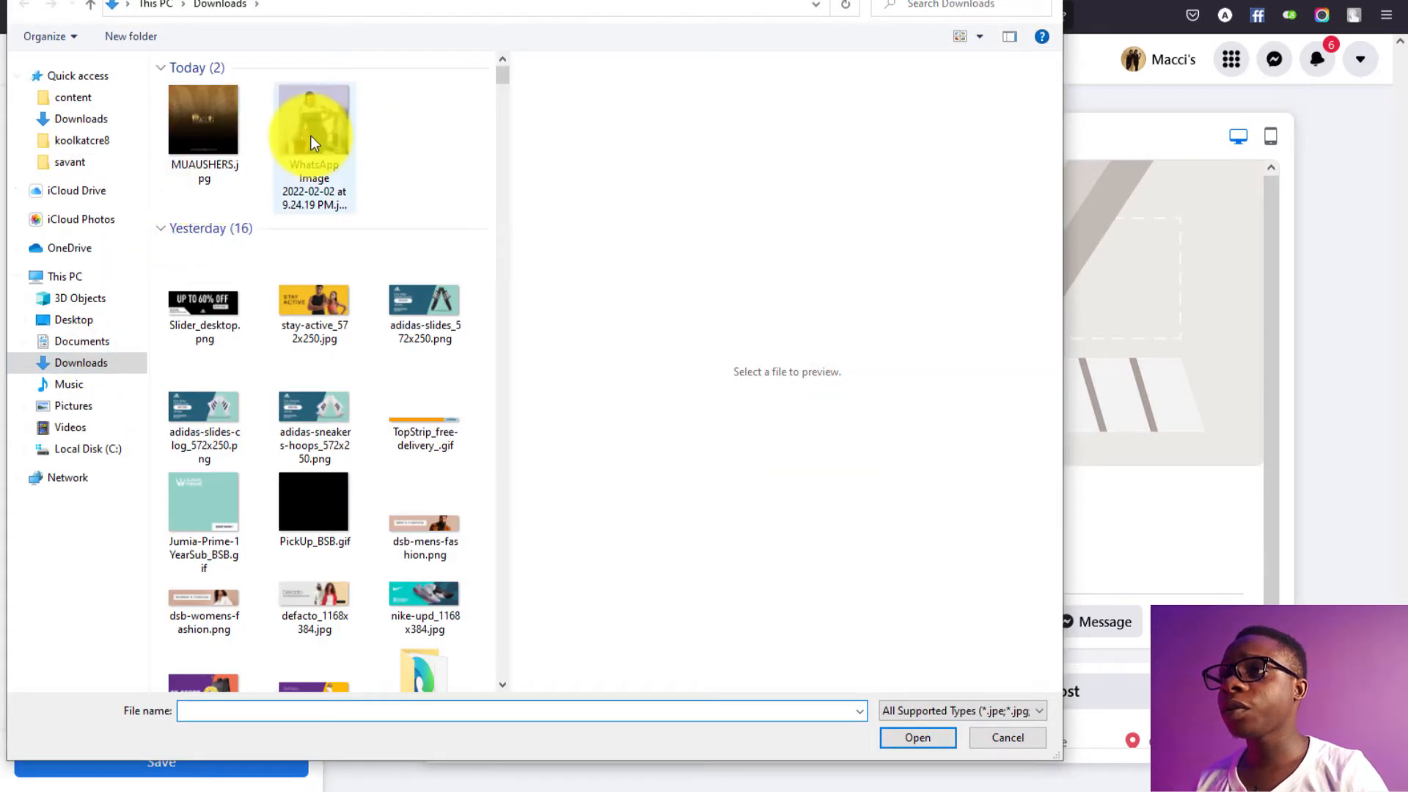
{"action": "left_click", "coordinate": [213, 132]}
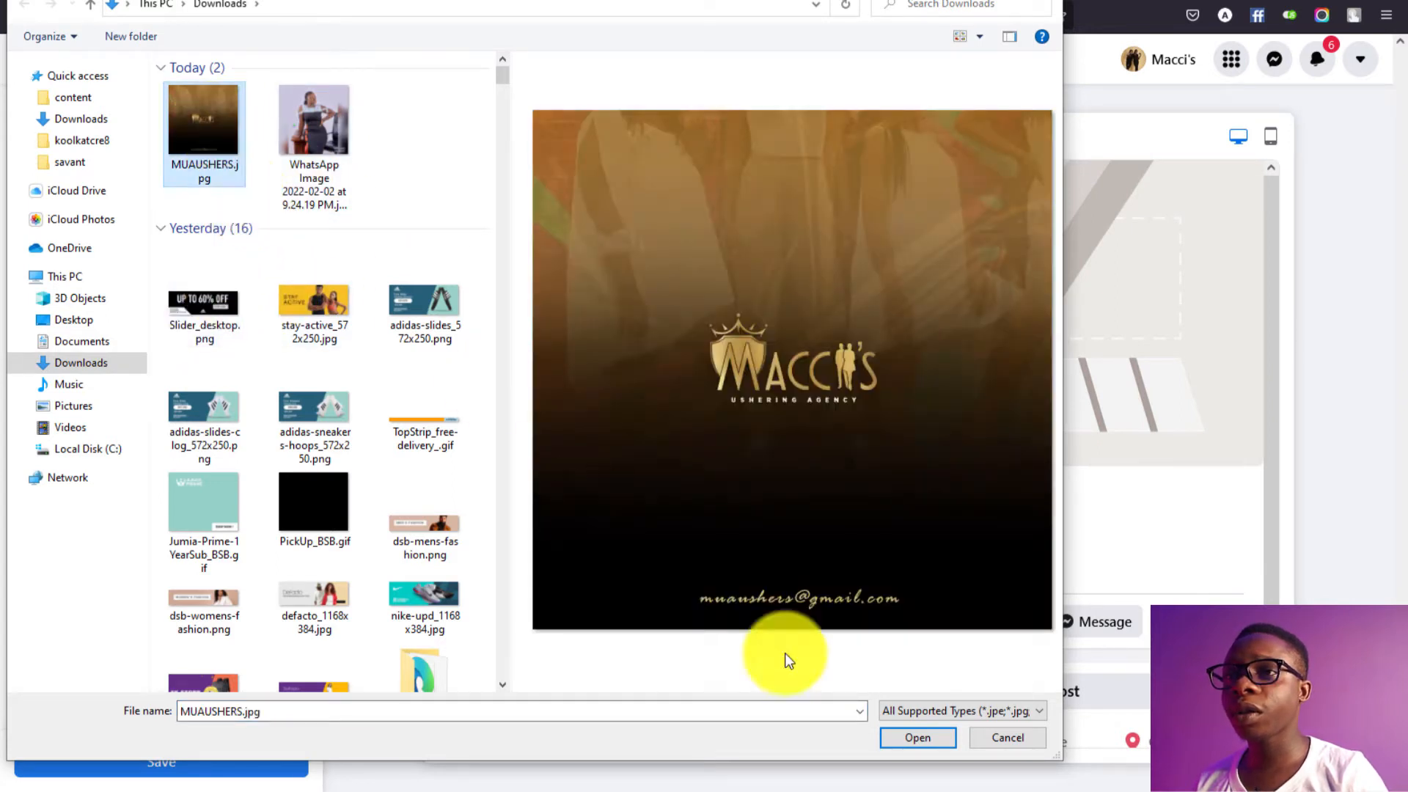
{"action": "left_click", "coordinate": [918, 738]}
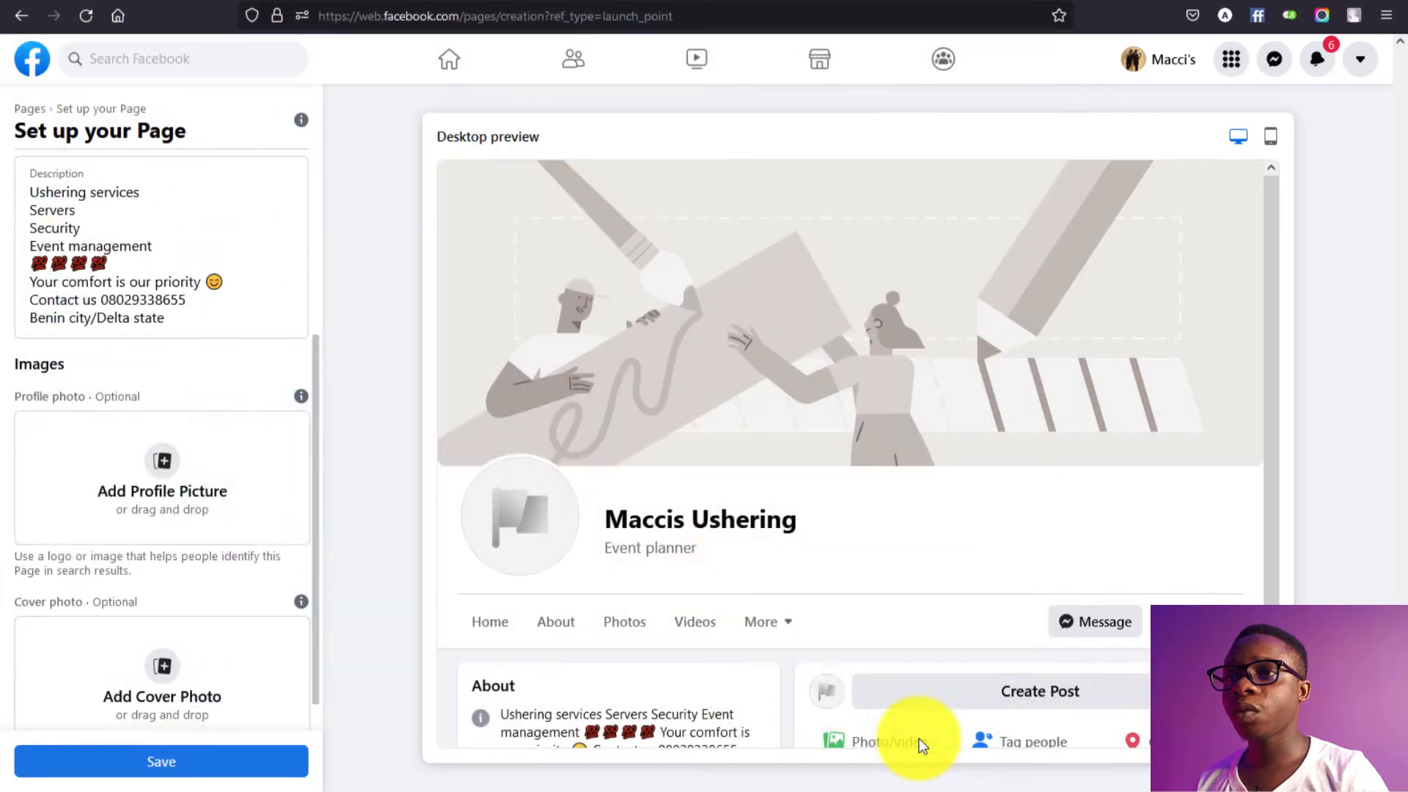
Step: Add the Maccis logo image as the cover photo and save the Page setup
{"action": "left_click", "coordinate": [165, 466]}
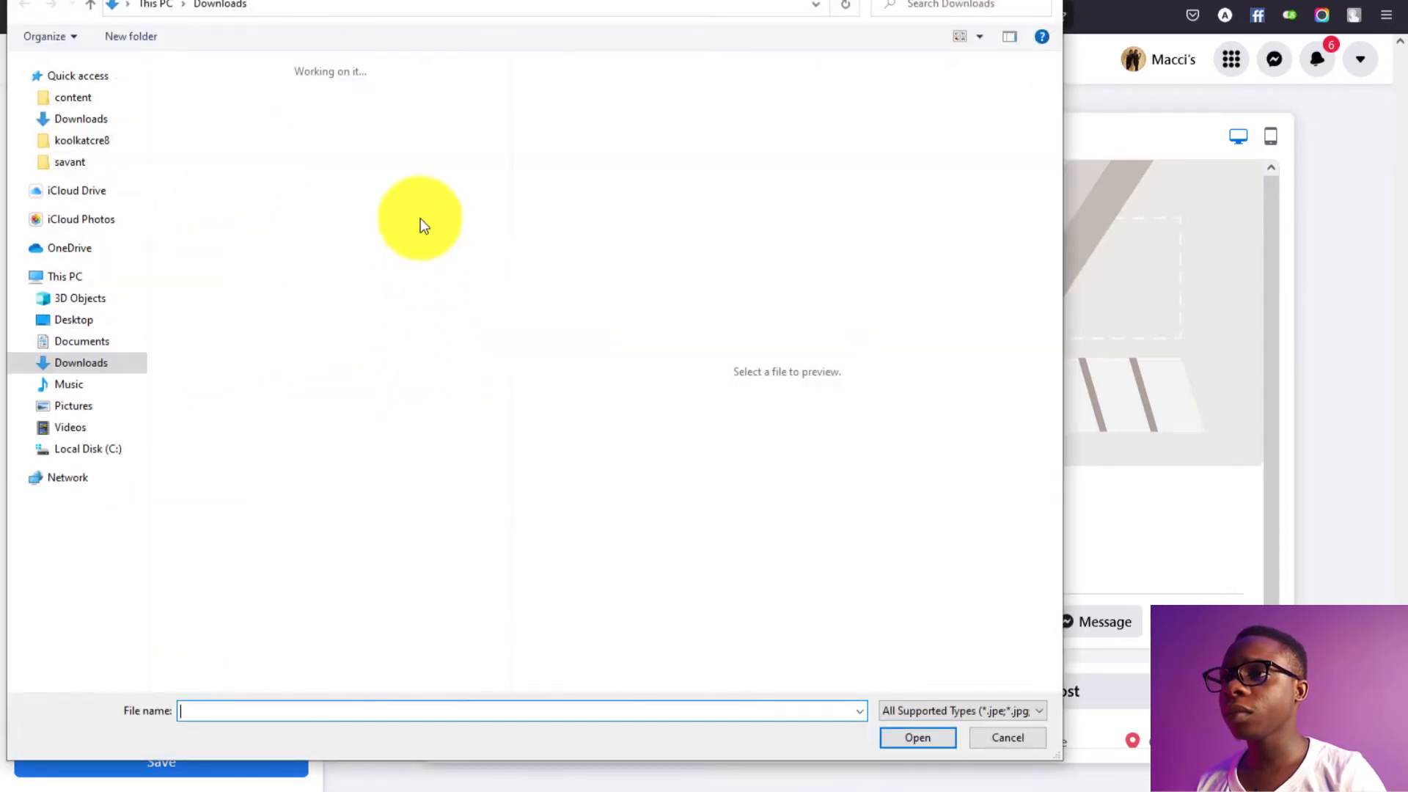
{"action": "left_click", "coordinate": [313, 121]}
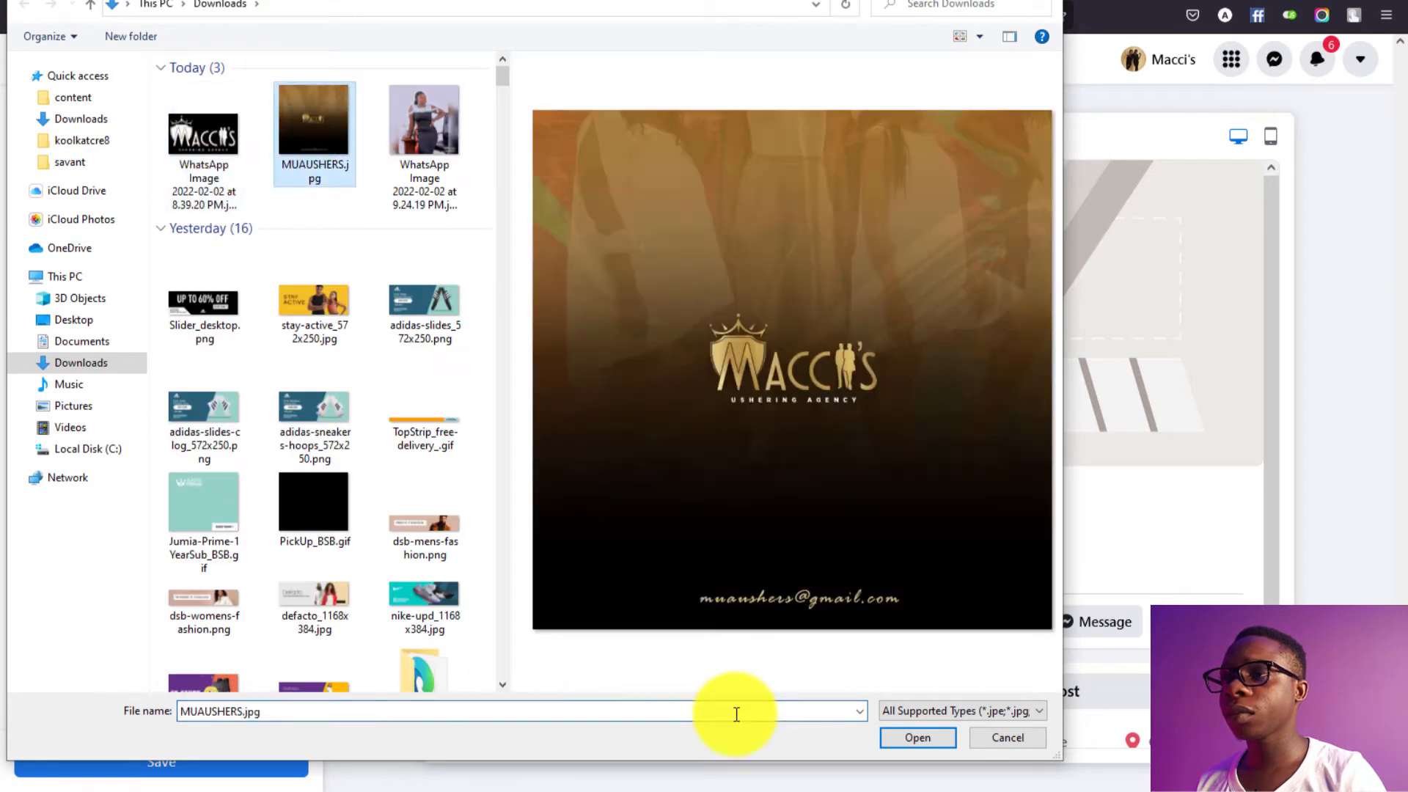
{"action": "left_click", "coordinate": [917, 737]}
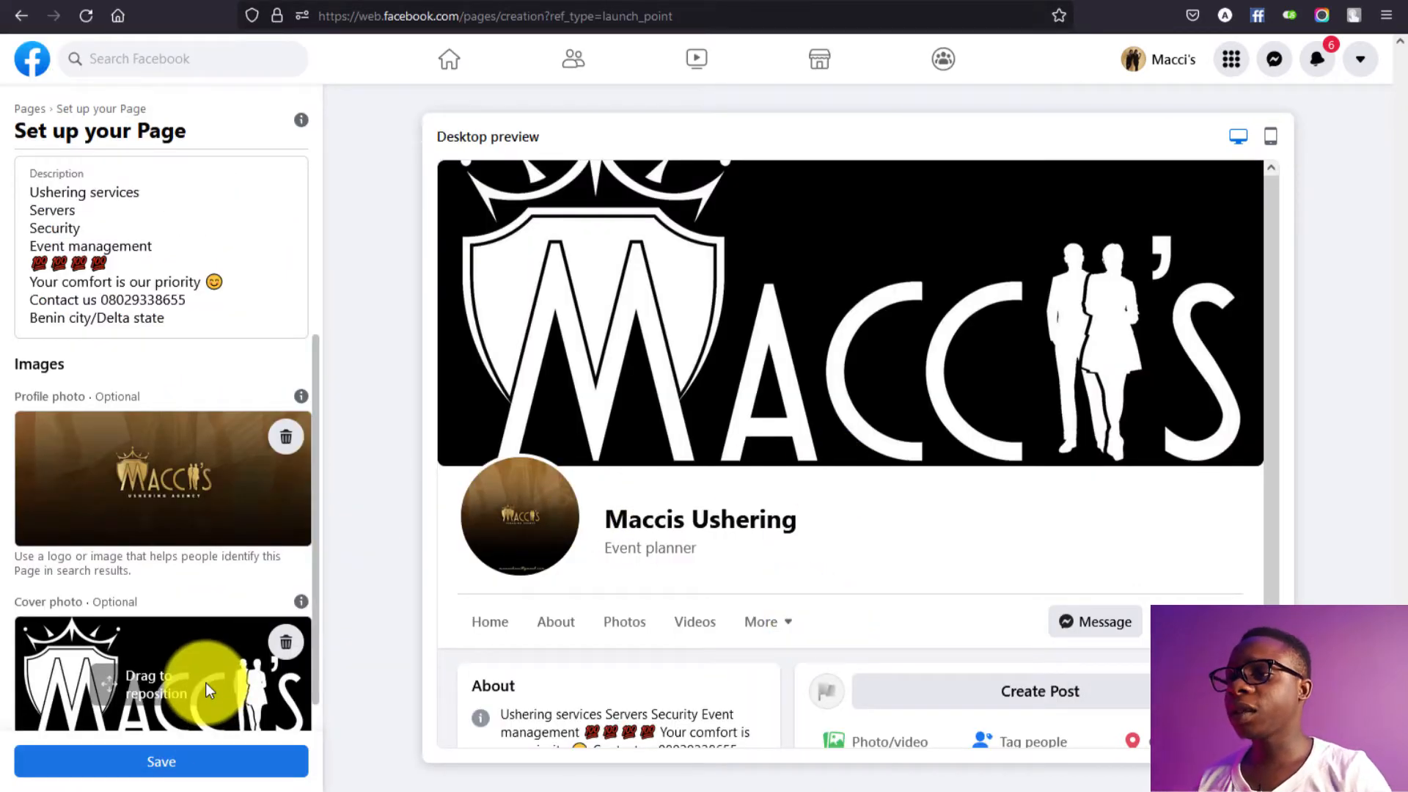
{"action": "scroll", "coordinate": [205, 682], "scroll_direction": "down", "scroll_amount": 1}
{"action": "left_click", "coordinate": [213, 761]}
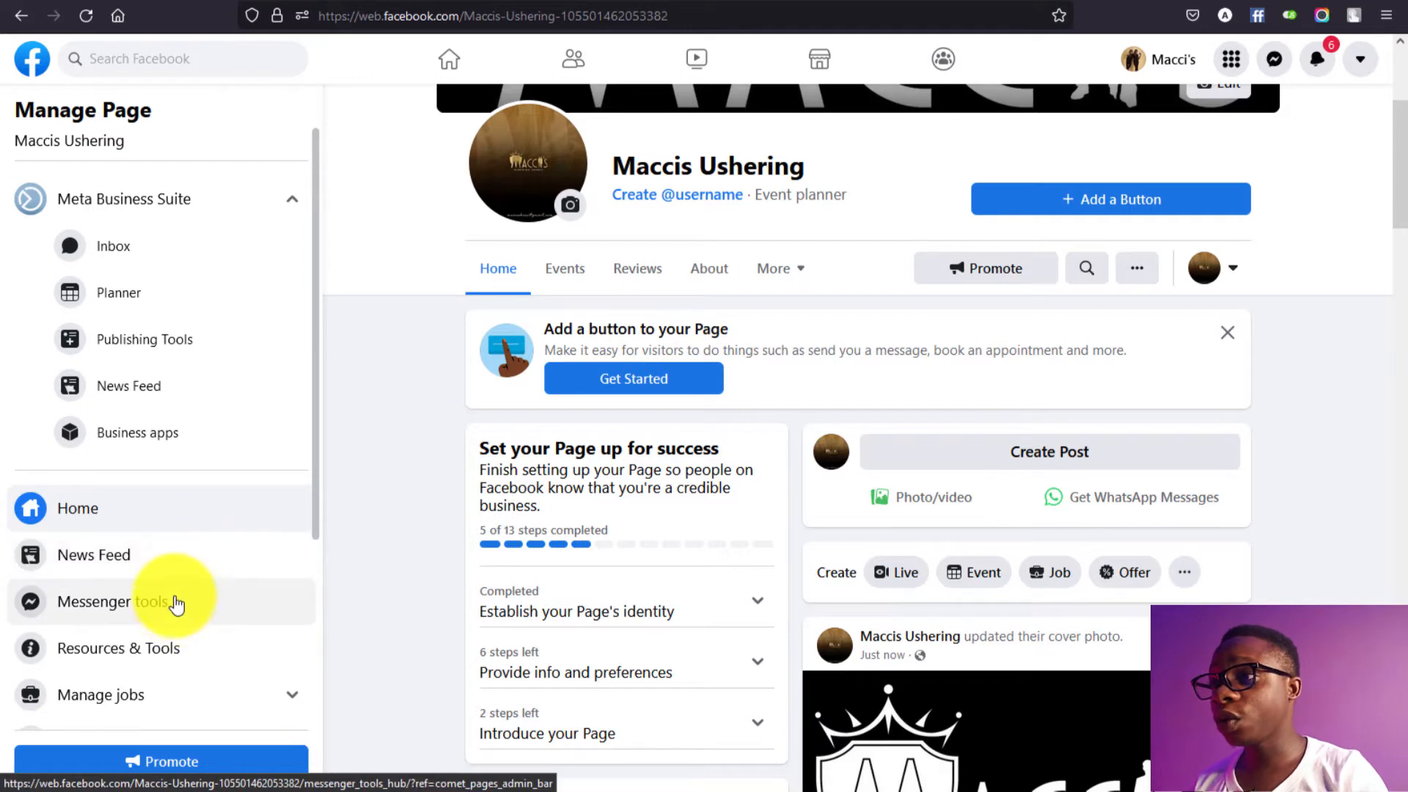
Step: Go to the Page settings and open the Instagram section
{"action": "scroll", "coordinate": [176, 605], "scroll_direction": "down", "scroll_amount": 3}
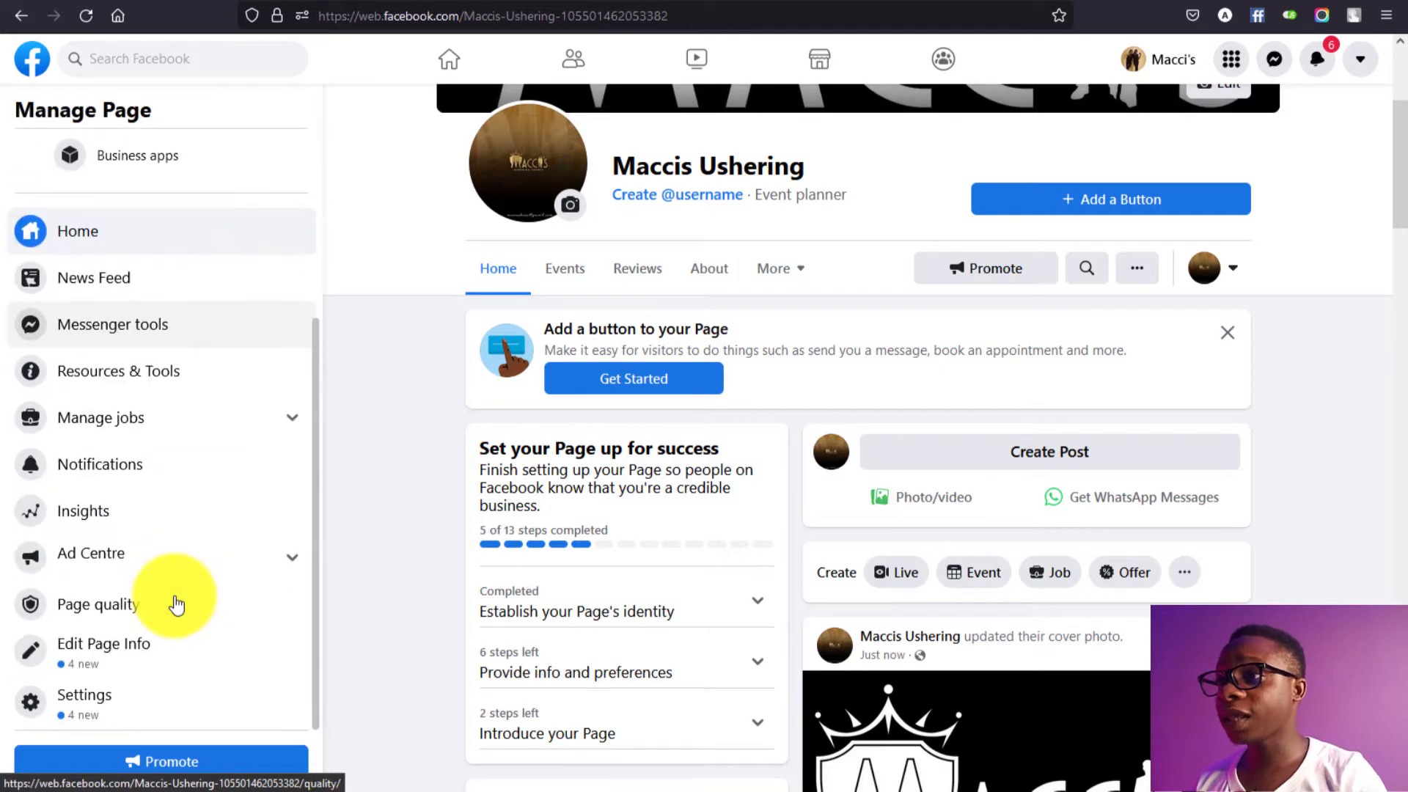
{"action": "left_click", "coordinate": [163, 704]}
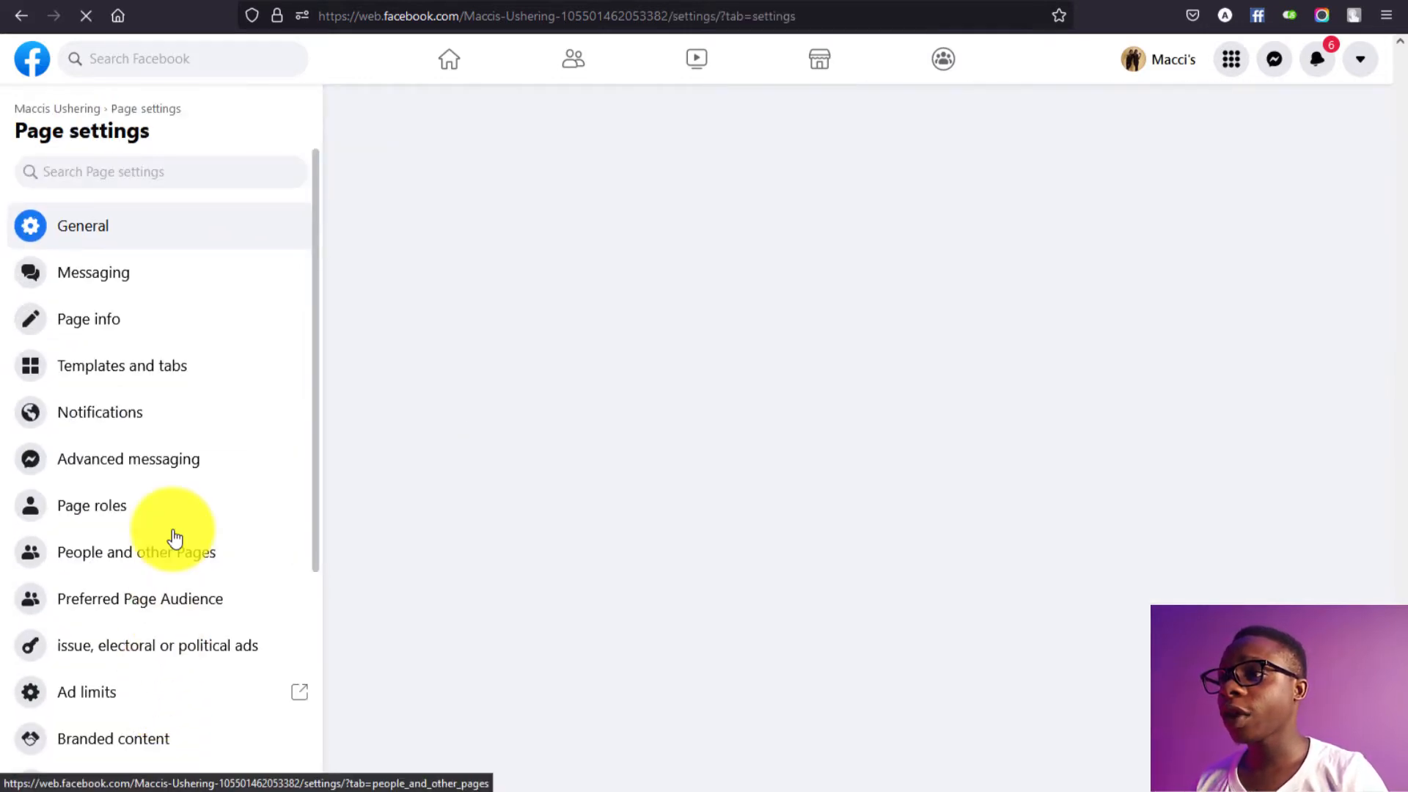
{"action": "scroll", "coordinate": [165, 506], "scroll_direction": "down", "scroll_amount": 4}
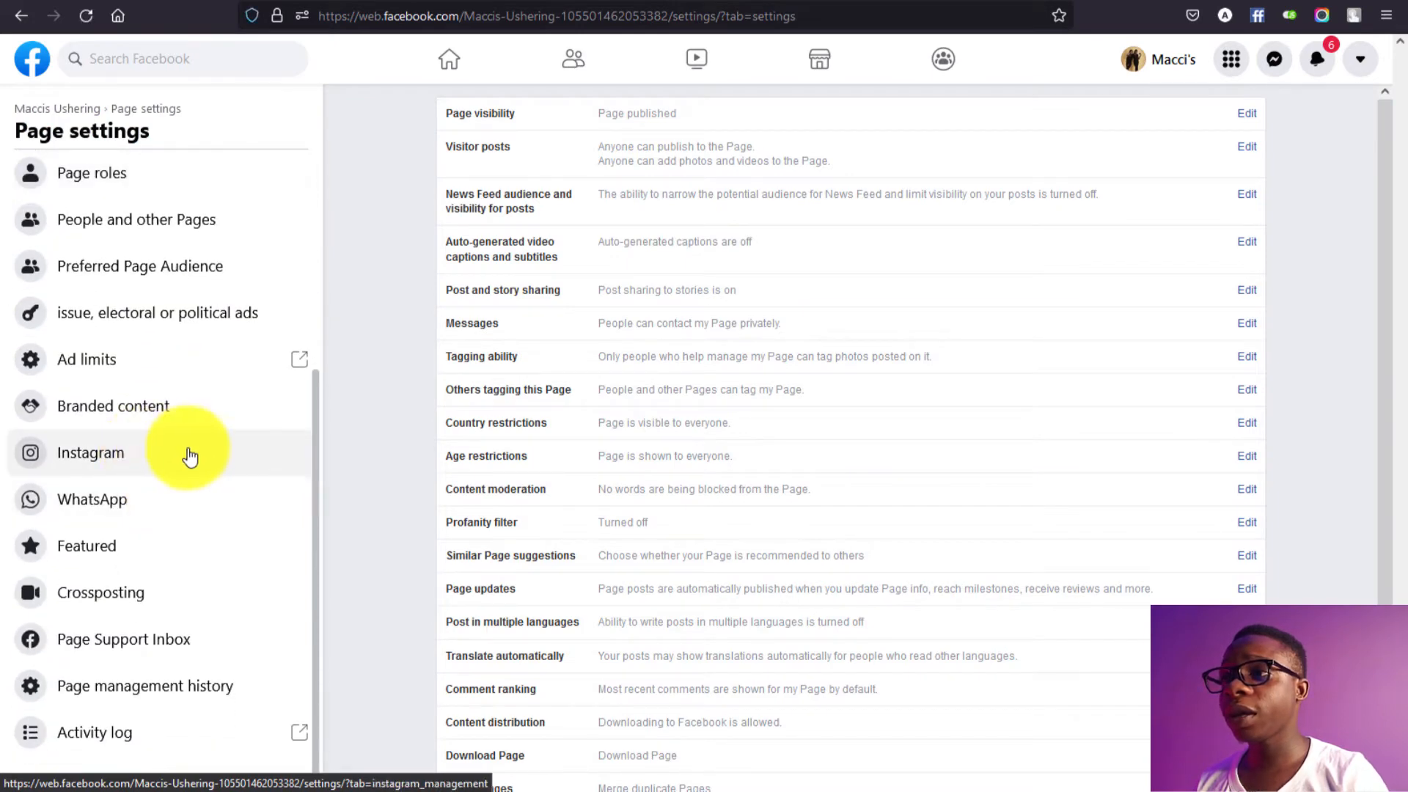
{"action": "left_click", "coordinate": [158, 461]}
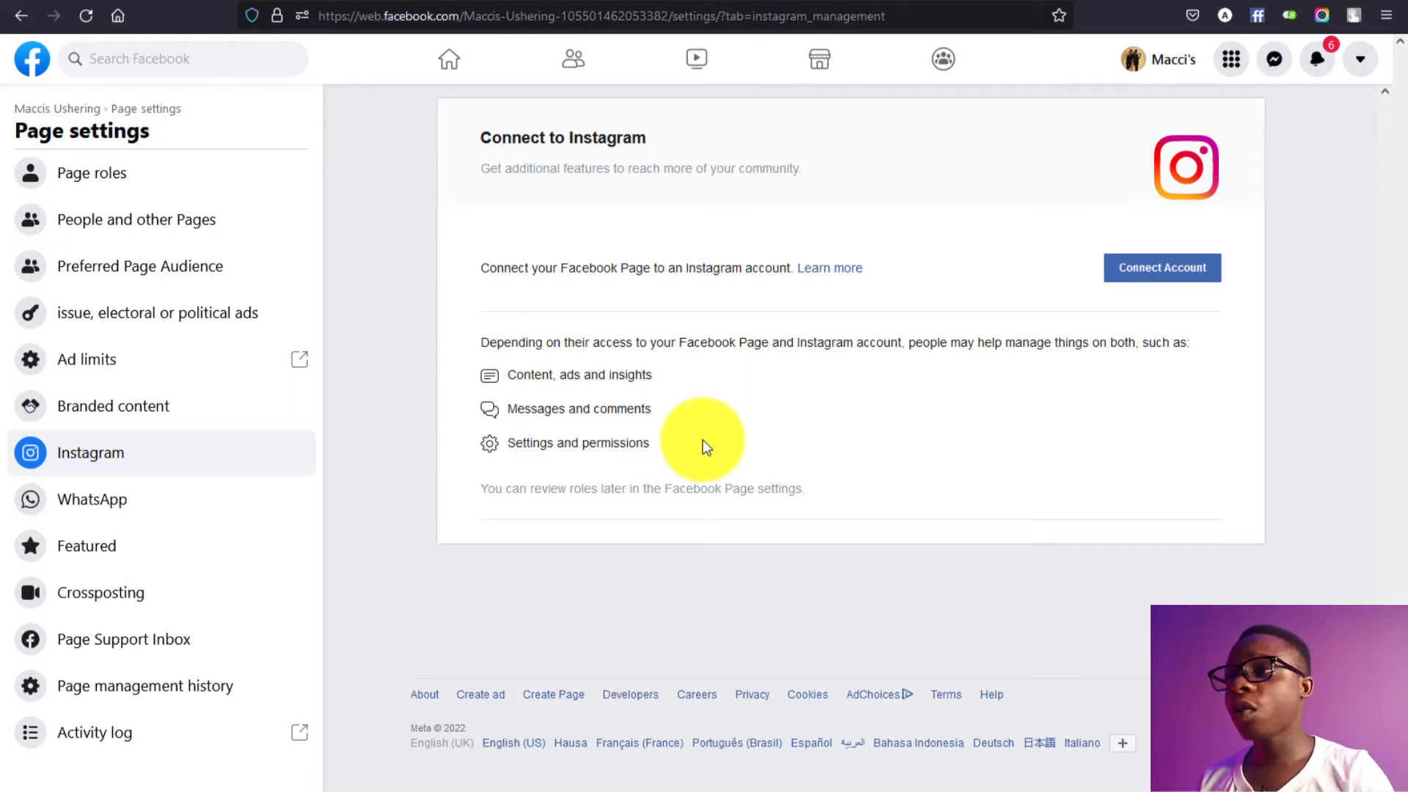
Step: Connect the business's Instagram account, keeping Instagram messages in Inbox and not saving the login
{"action": "left_click", "coordinate": [1151, 266]}
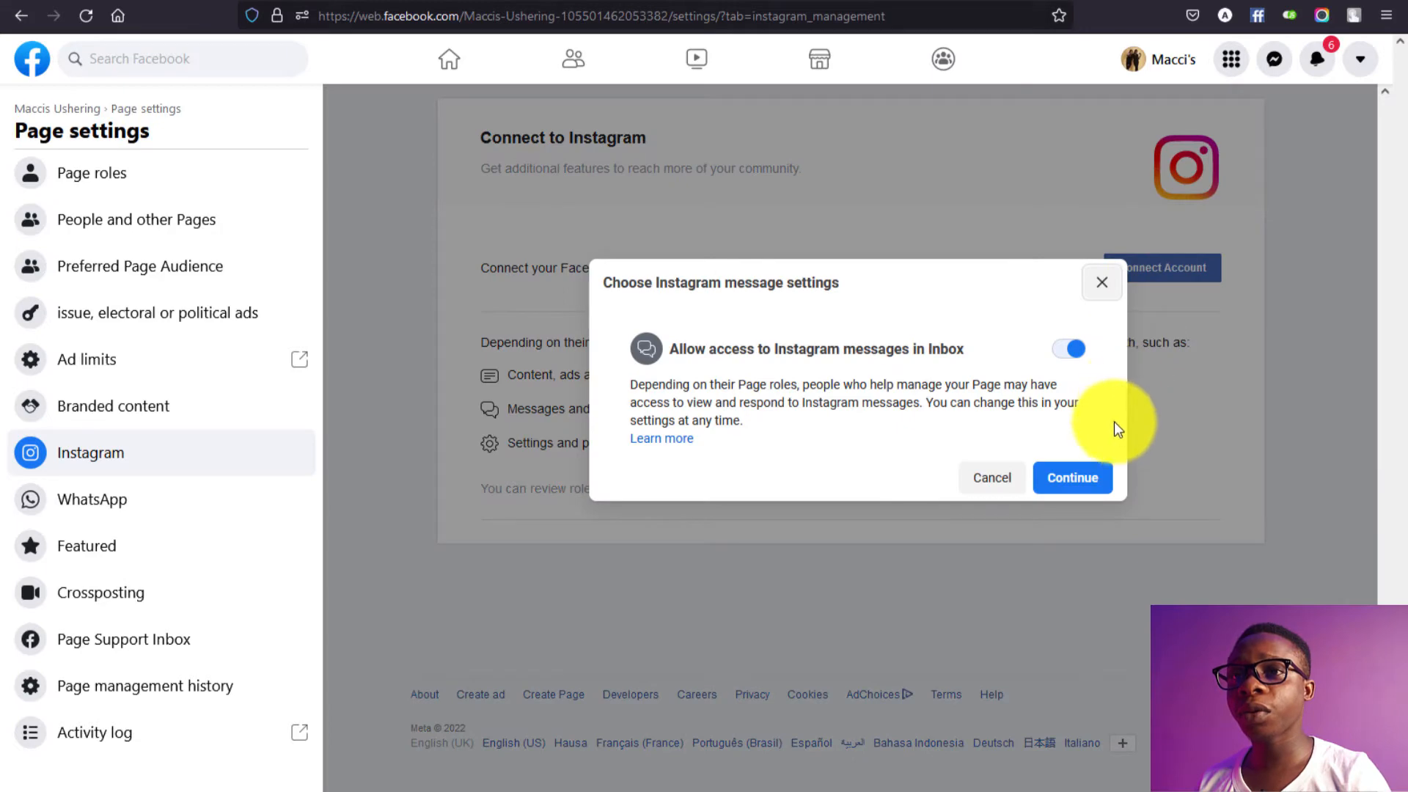
{"action": "left_click", "coordinate": [1084, 486]}
{"action": "left_click", "coordinate": [784, 315]}
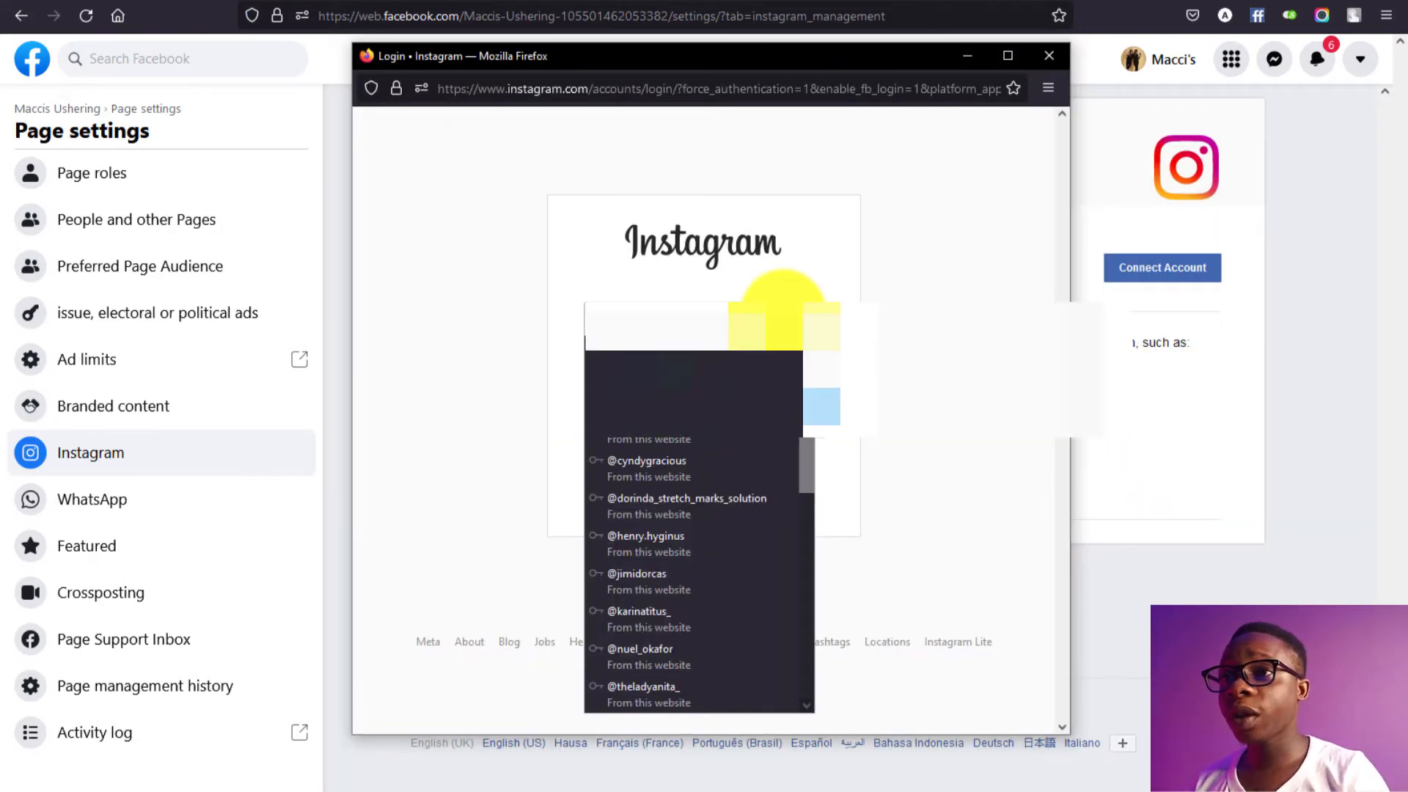
{"action": "left_click", "coordinate": [842, 311]}
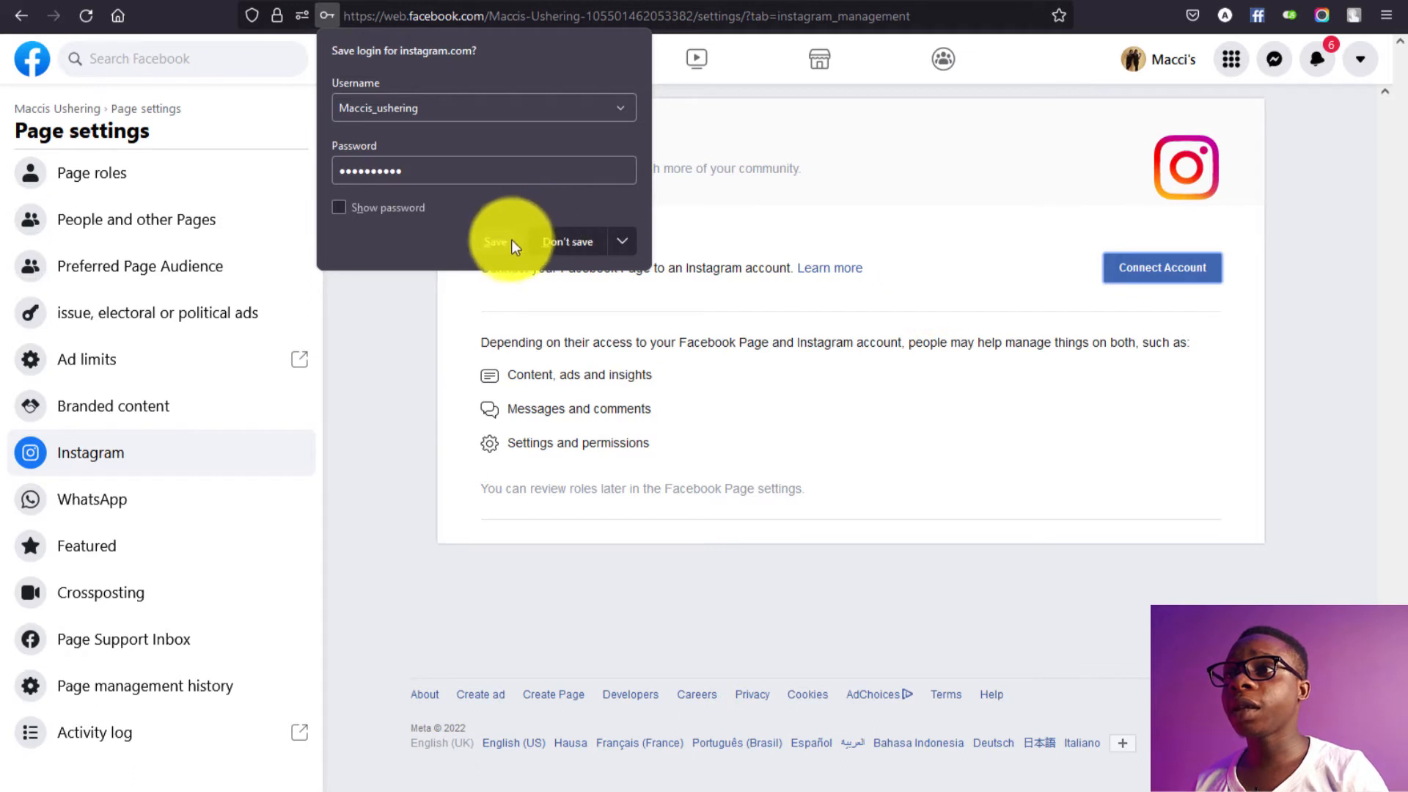
{"action": "left_click", "coordinate": [557, 239]}
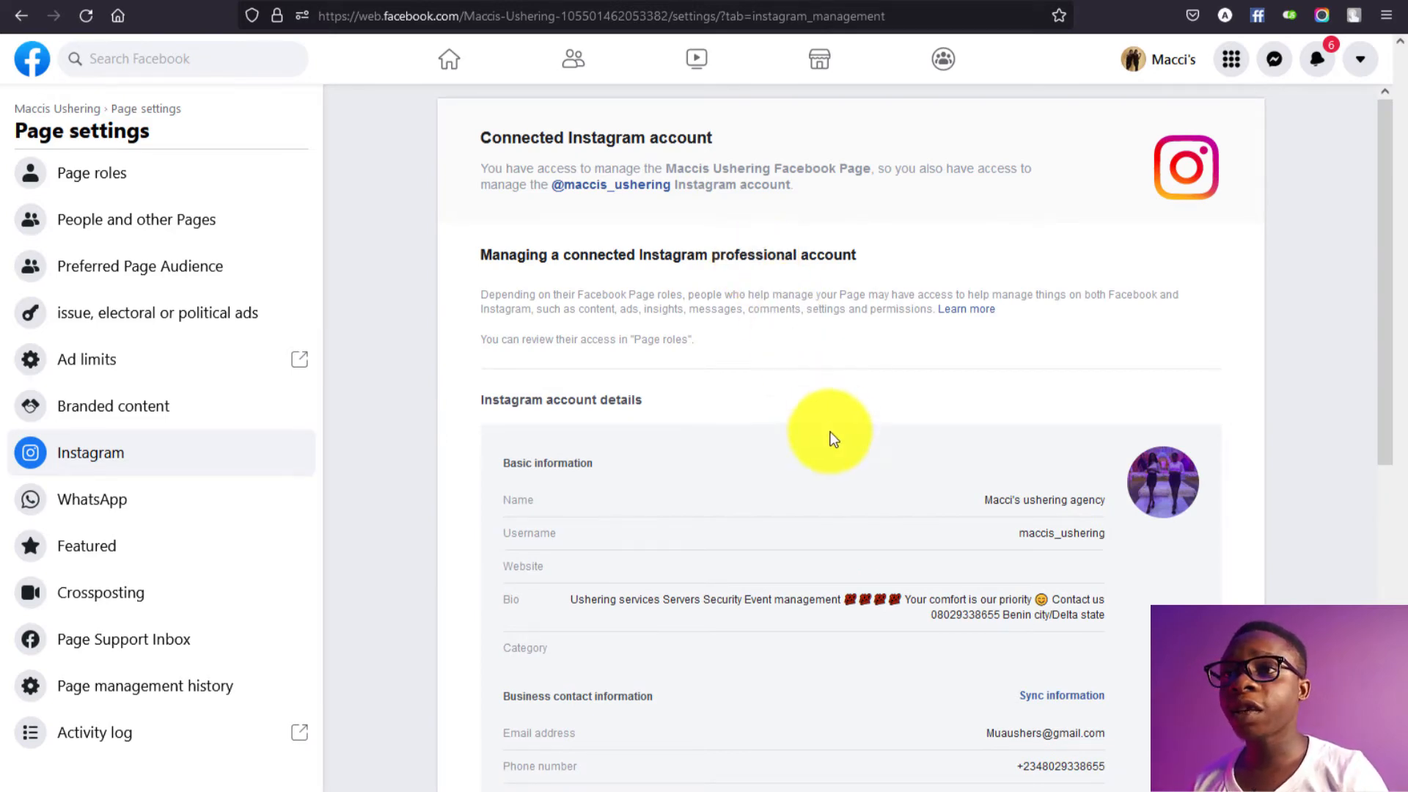
{"action": "scroll", "coordinate": [831, 478], "scroll_direction": "down", "scroll_amount": 2}
{"action": "scroll", "coordinate": [832, 484], "scroll_direction": "down", "scroll_amount": 3}
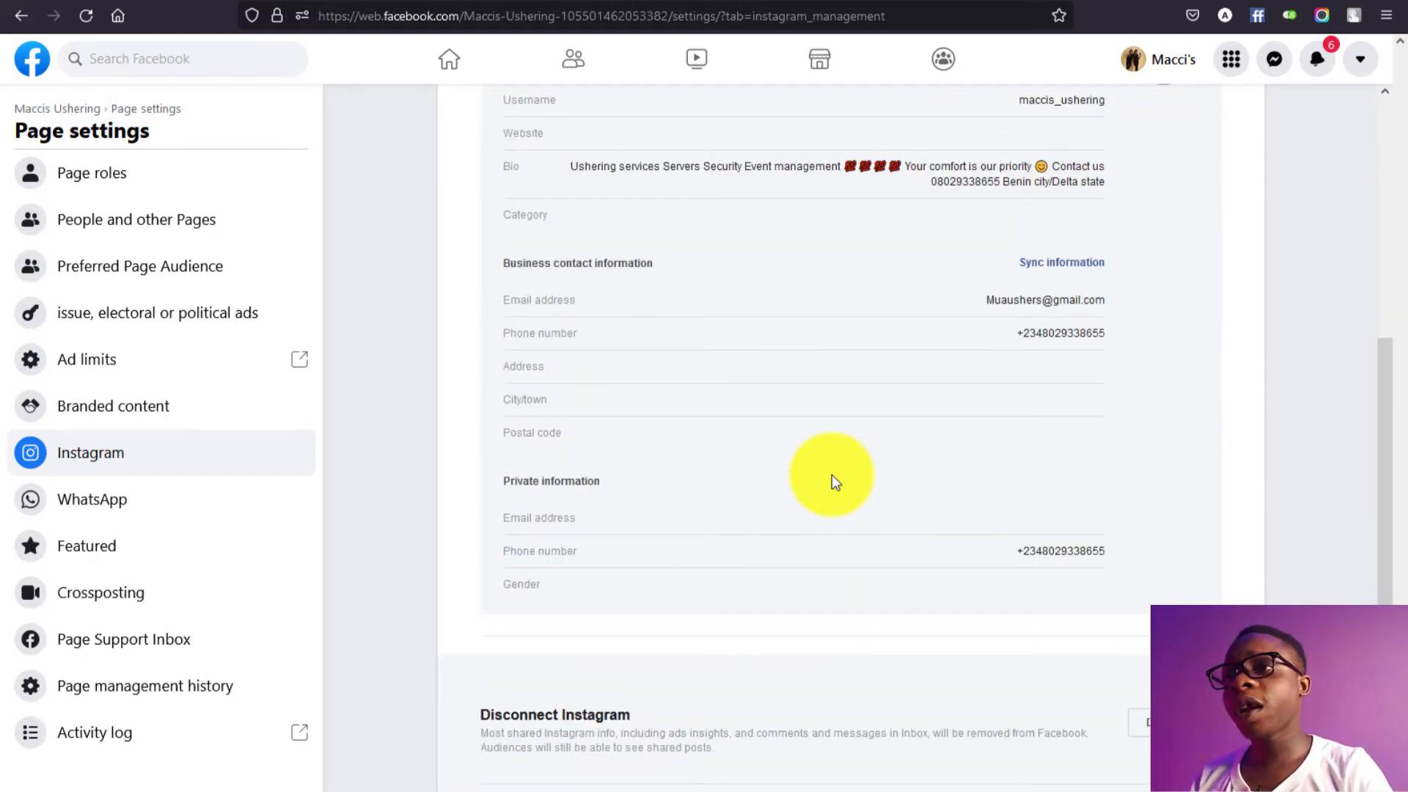
{"action": "scroll", "coordinate": [401, 201], "scroll_direction": "up", "scroll_amount": 5}
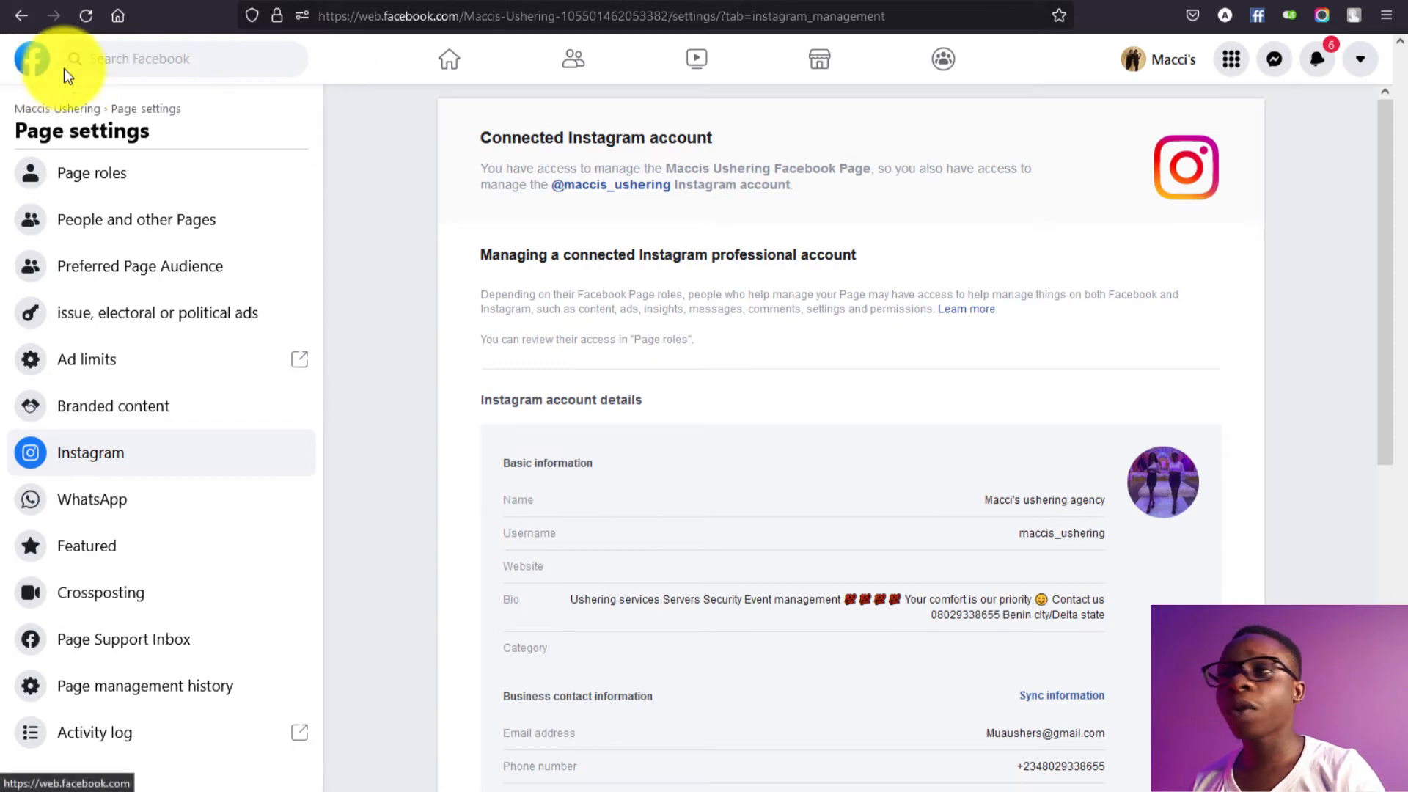
Step: Go from the Facebook home feed through the sidebar shortcuts to Meta Business Suite
{"action": "left_click", "coordinate": [35, 61]}
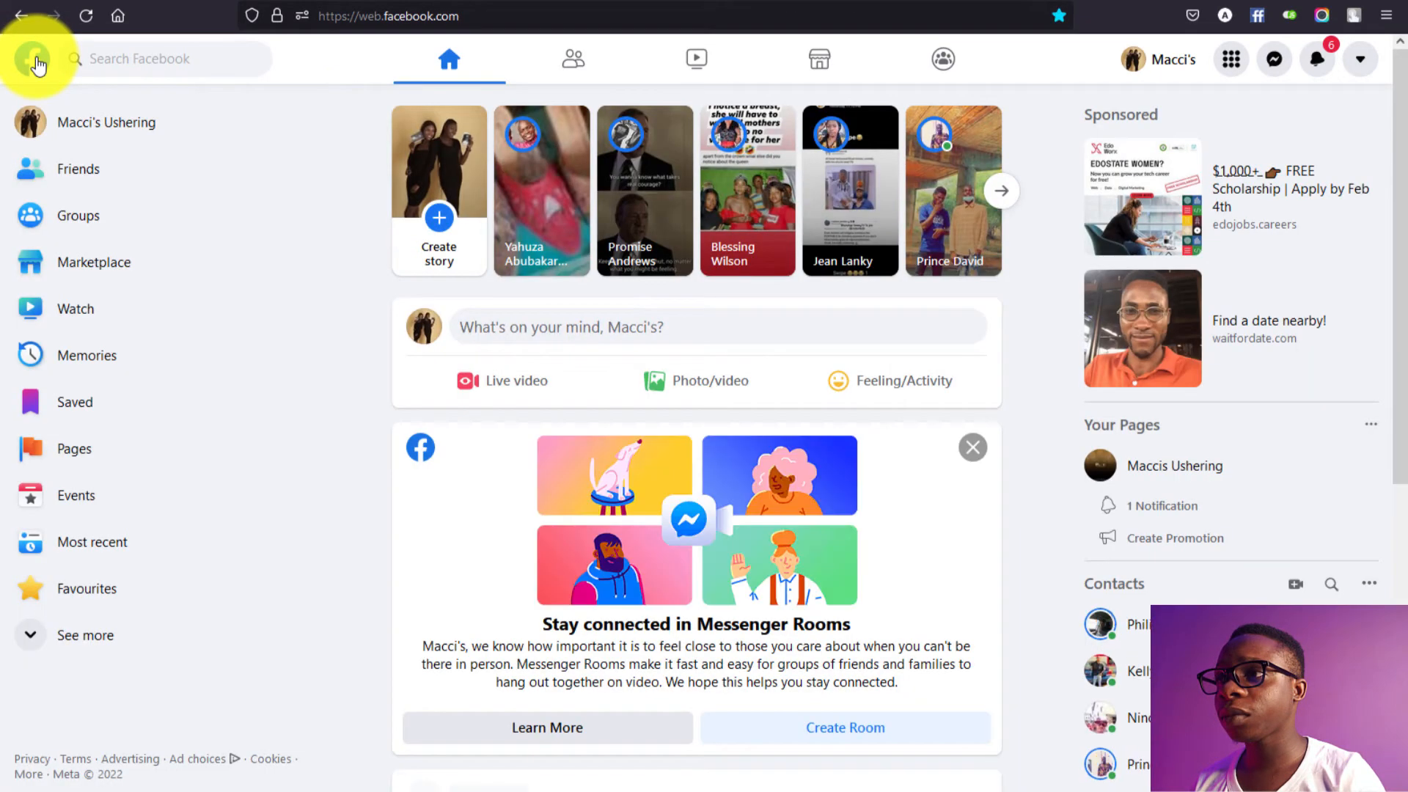
{"action": "left_click", "coordinate": [43, 640]}
{"action": "scroll", "coordinate": [205, 682], "scroll_direction": "down", "scroll_amount": 7}
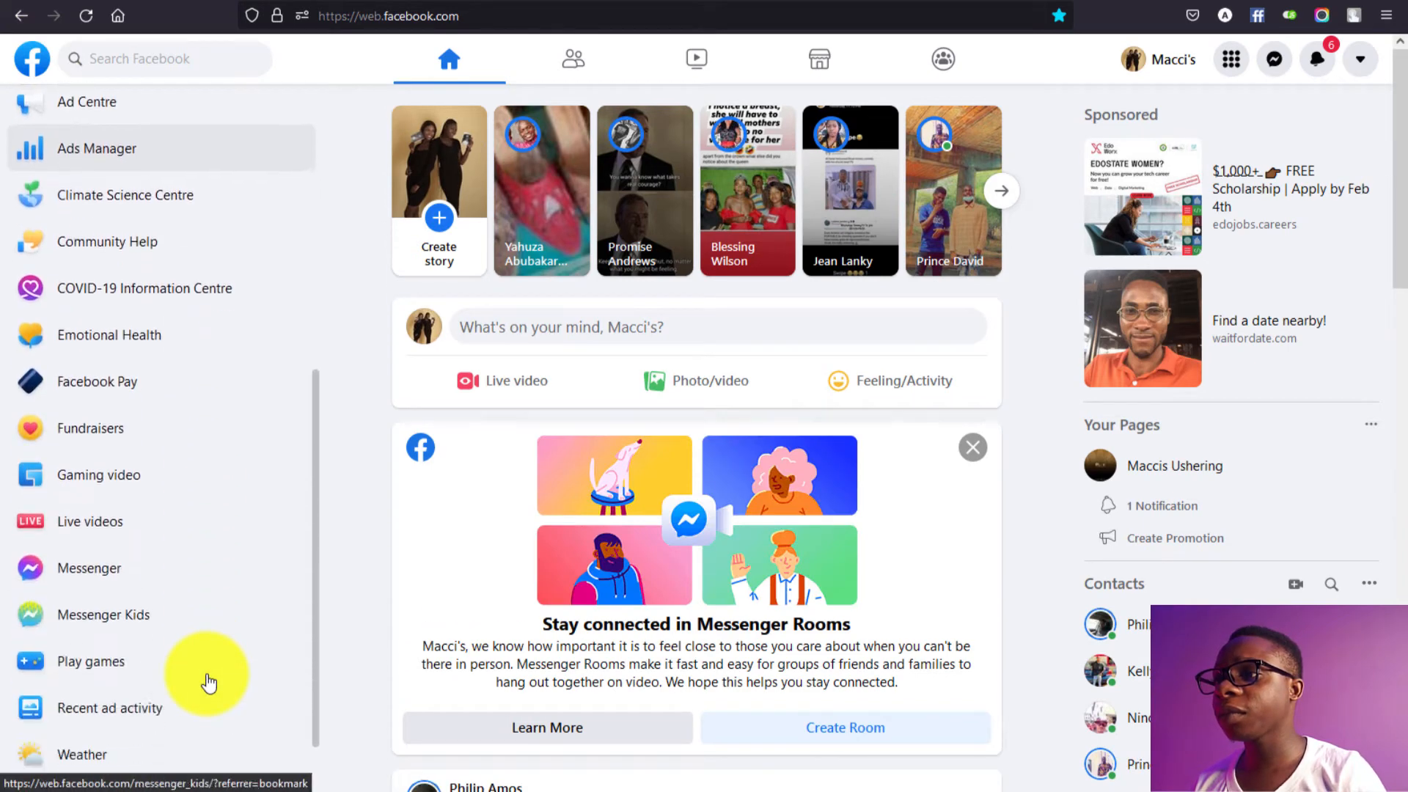
{"action": "scroll", "coordinate": [209, 683], "scroll_direction": "down", "scroll_amount": 1}
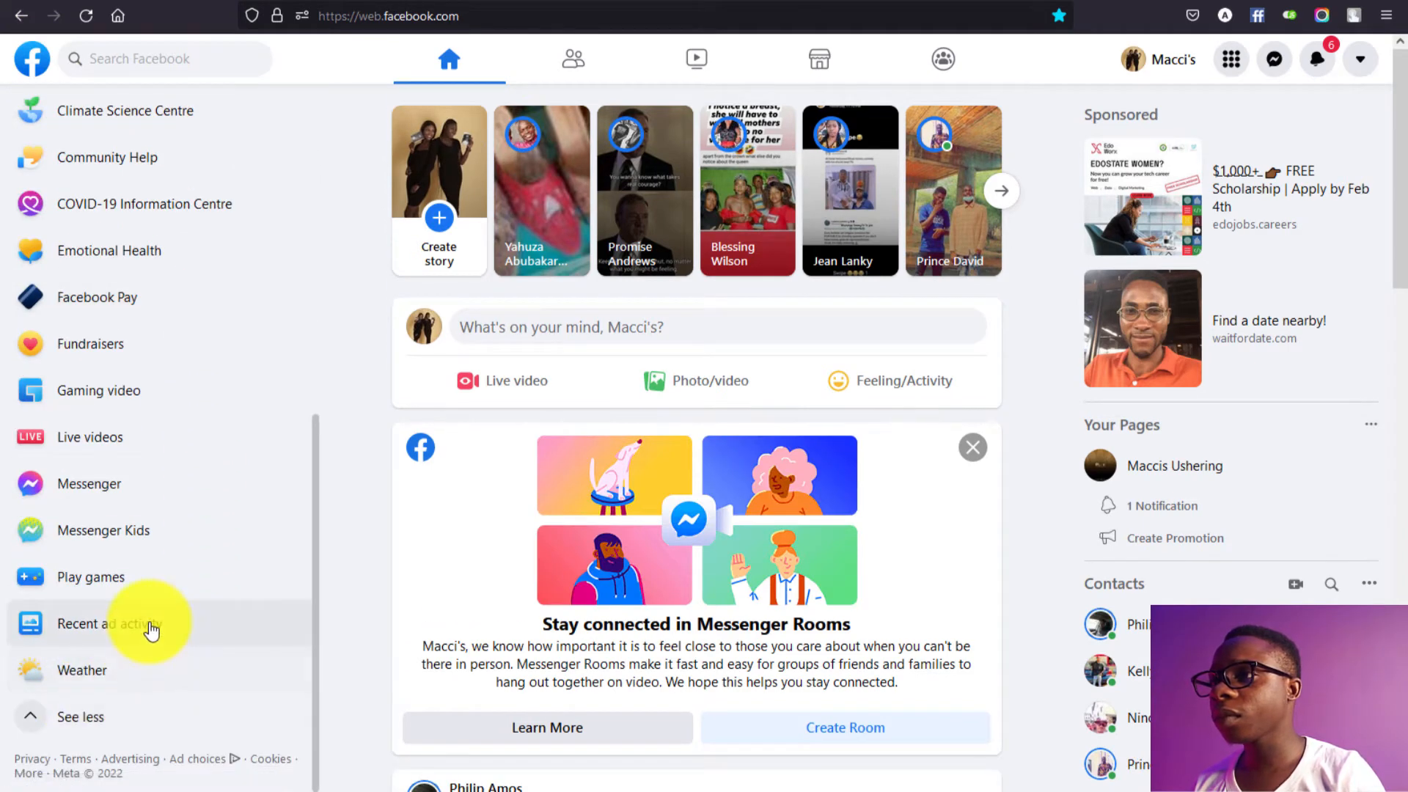
{"action": "scroll", "coordinate": [147, 628], "scroll_direction": "up", "scroll_amount": 1}
{"action": "scroll", "coordinate": [150, 629], "scroll_direction": "up", "scroll_amount": 4}
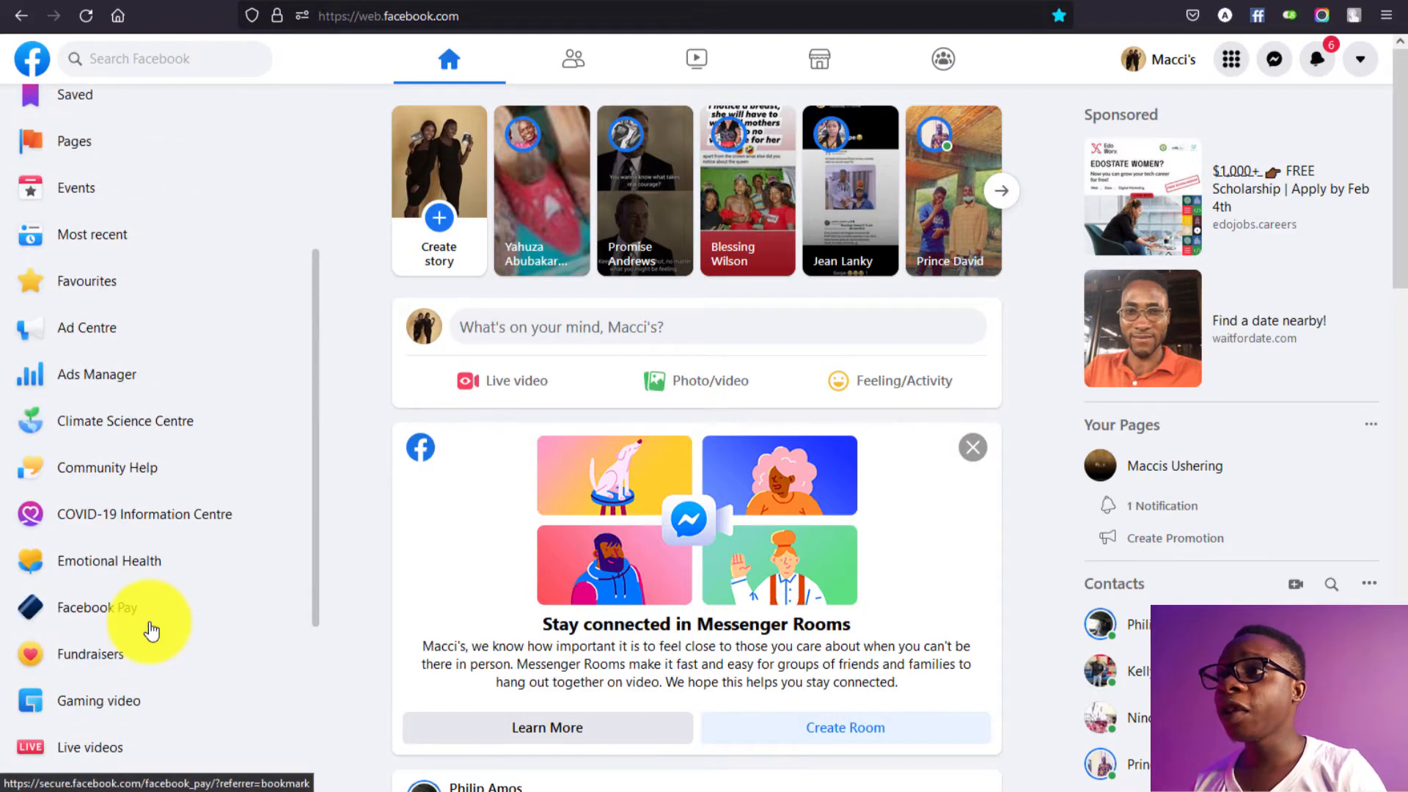
{"action": "scroll", "coordinate": [152, 629], "scroll_direction": "up", "scroll_amount": 1}
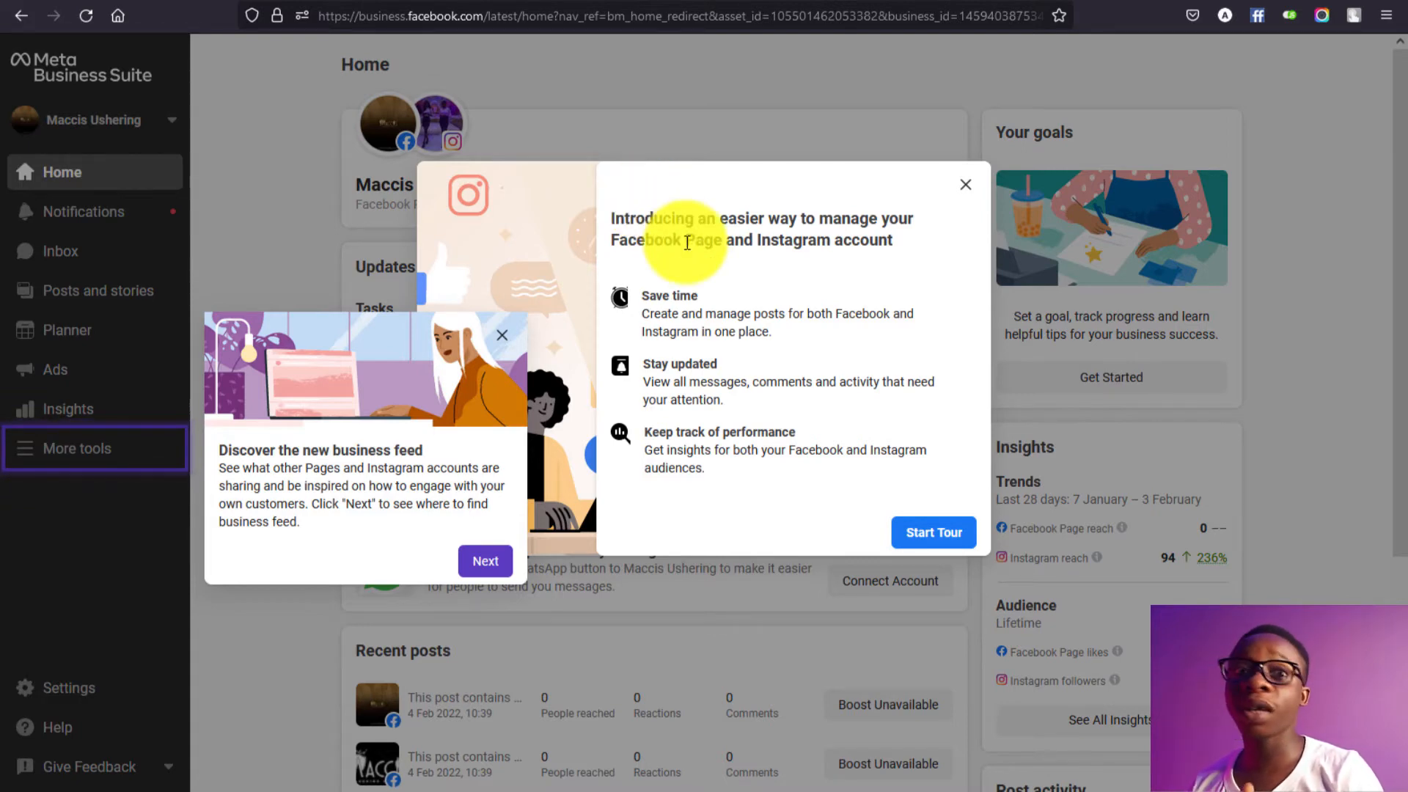
Step: Dismiss the intro pop-ups and go to Ads Manager from More tools
{"action": "left_click", "coordinate": [960, 192]}
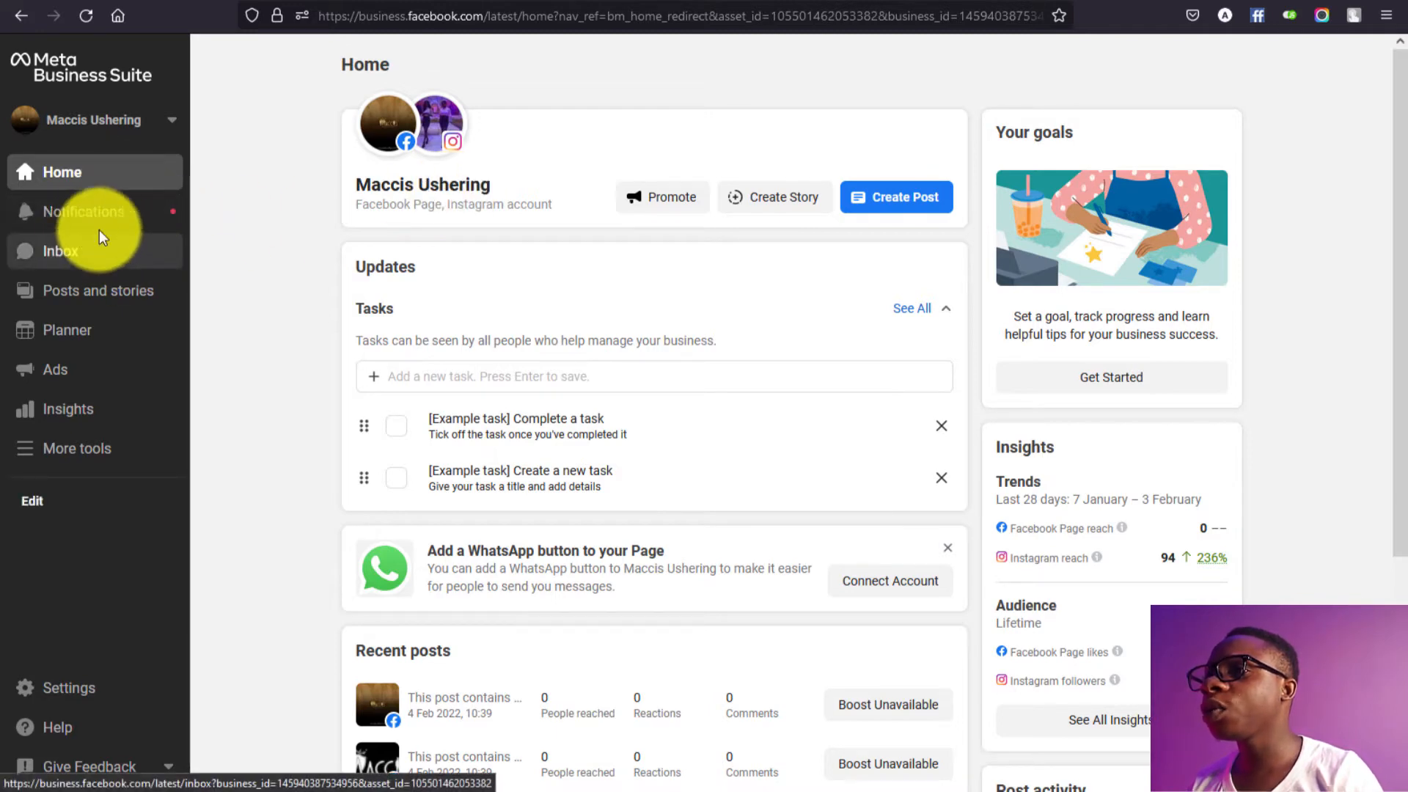
{"action": "left_click", "coordinate": [98, 453]}
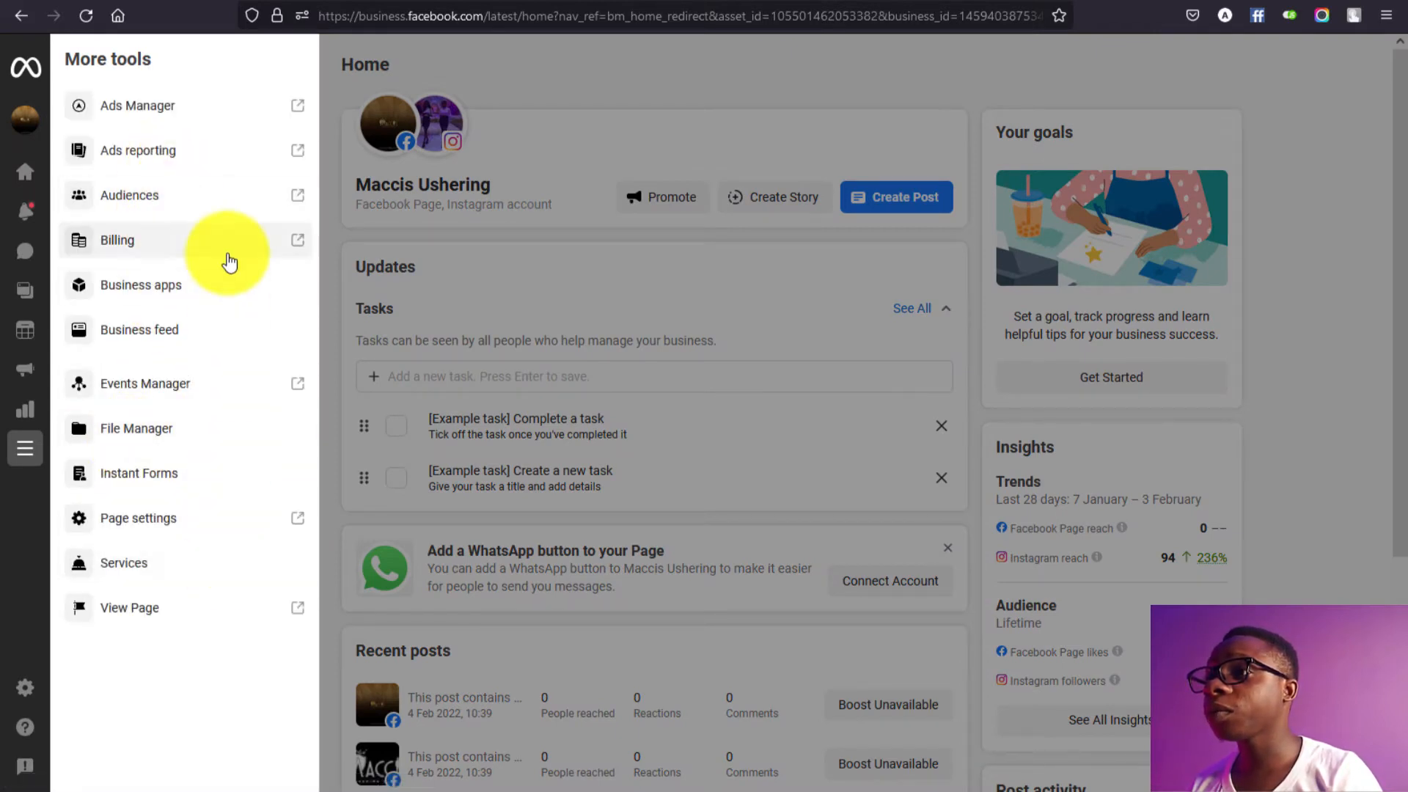
{"action": "left_click", "coordinate": [242, 115]}
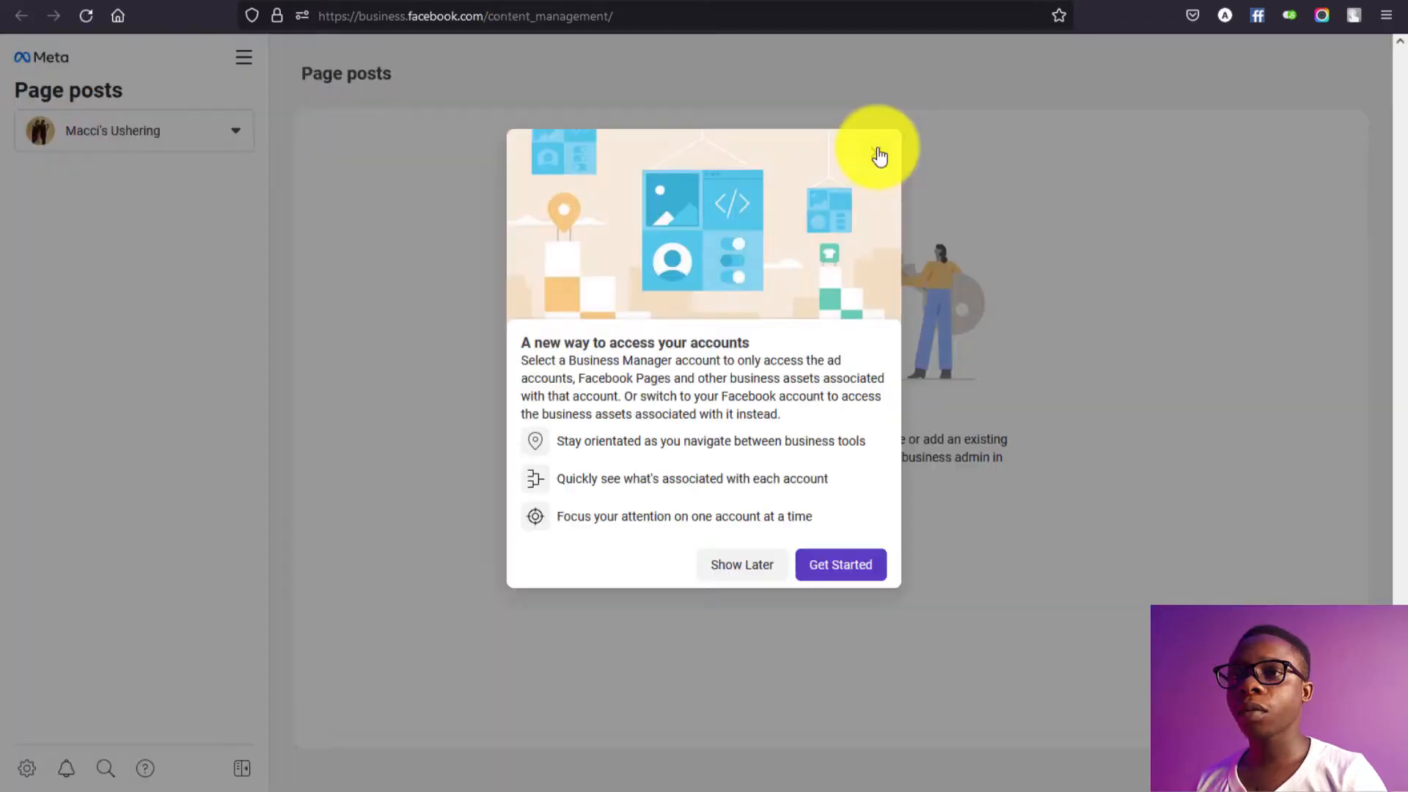
Step: Dismiss the account-access introduction and switch to the Macci's ushering agency business account
{"action": "left_click", "coordinate": [879, 156]}
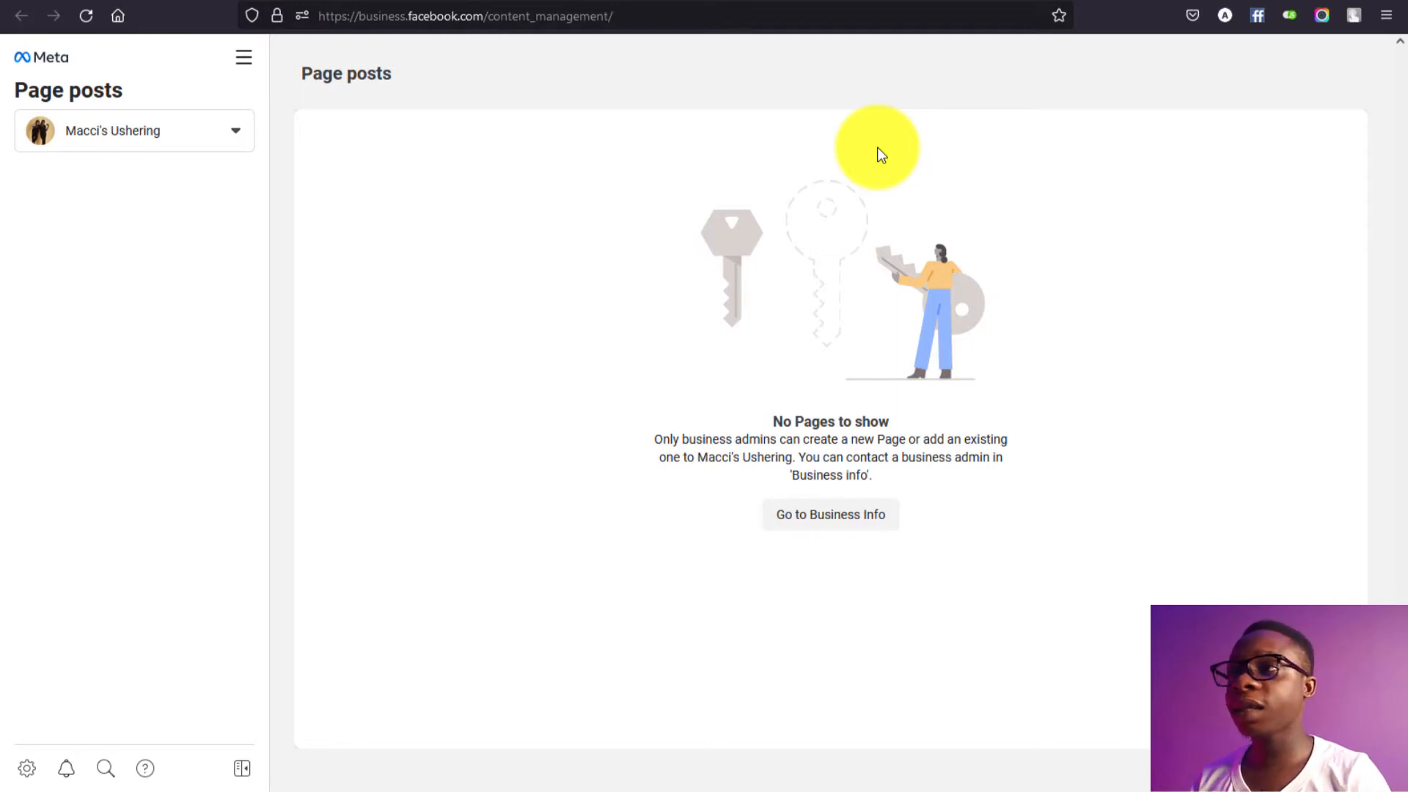
{"action": "left_click", "coordinate": [209, 140]}
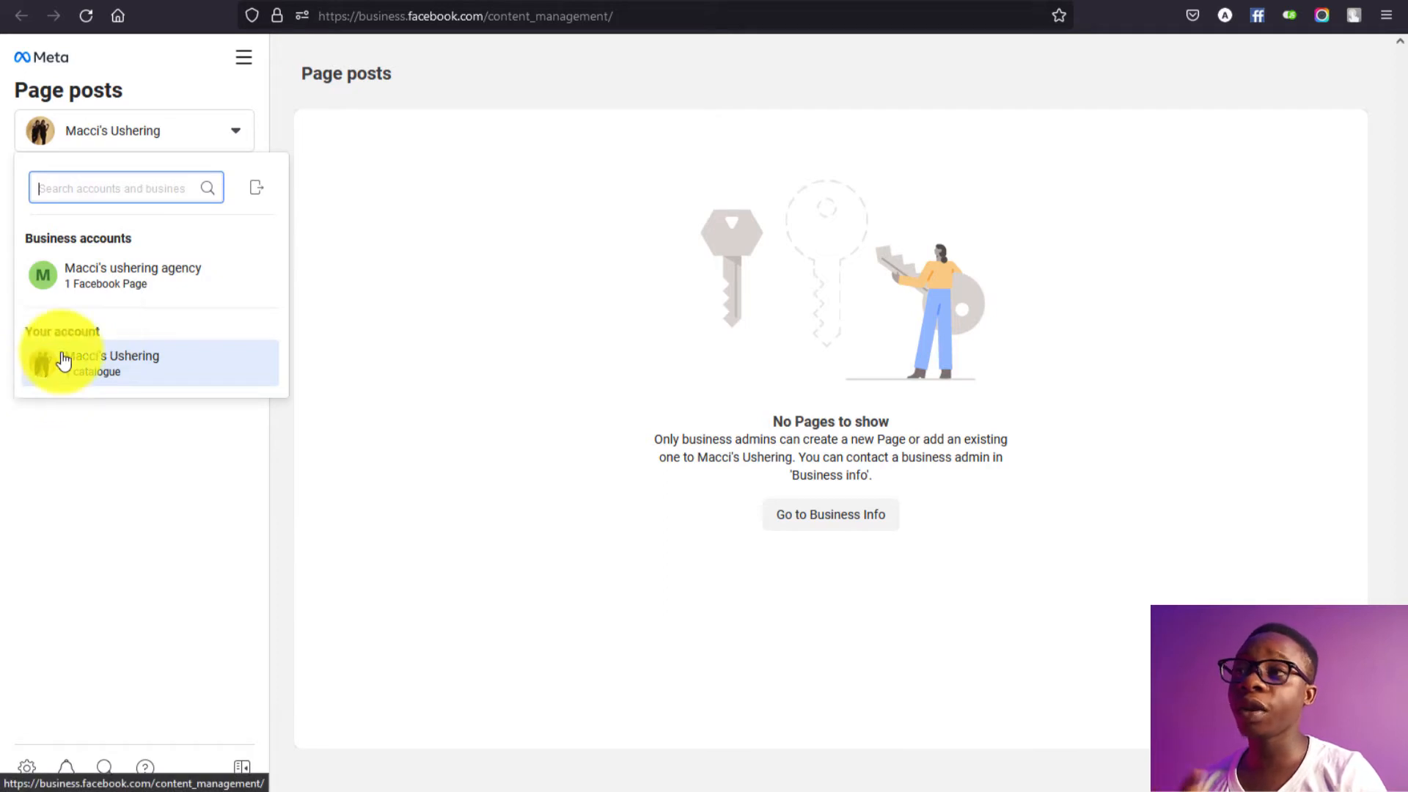
{"action": "left_click", "coordinate": [123, 297]}
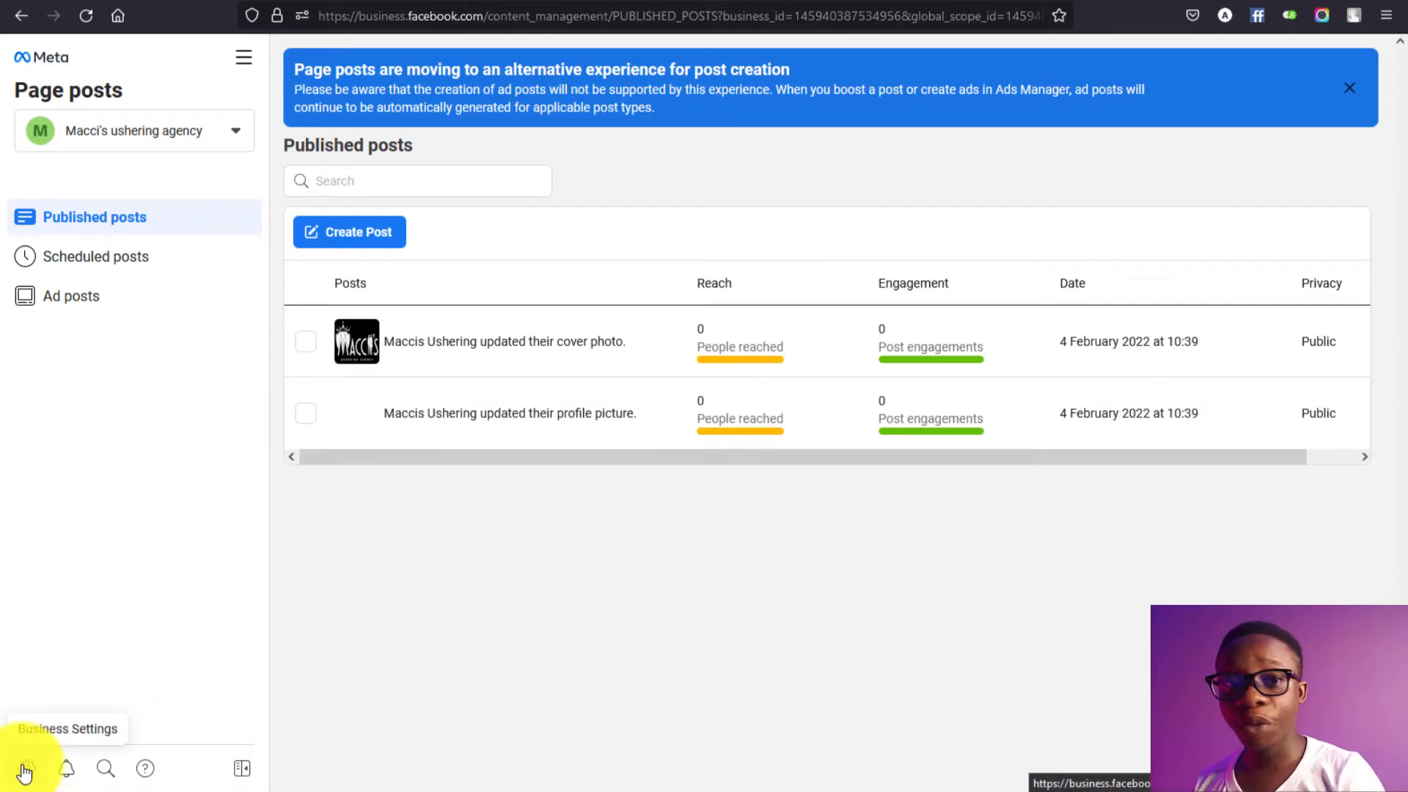
Step: Open Business Settings and go to the Business info page
{"action": "left_click", "coordinate": [25, 769]}
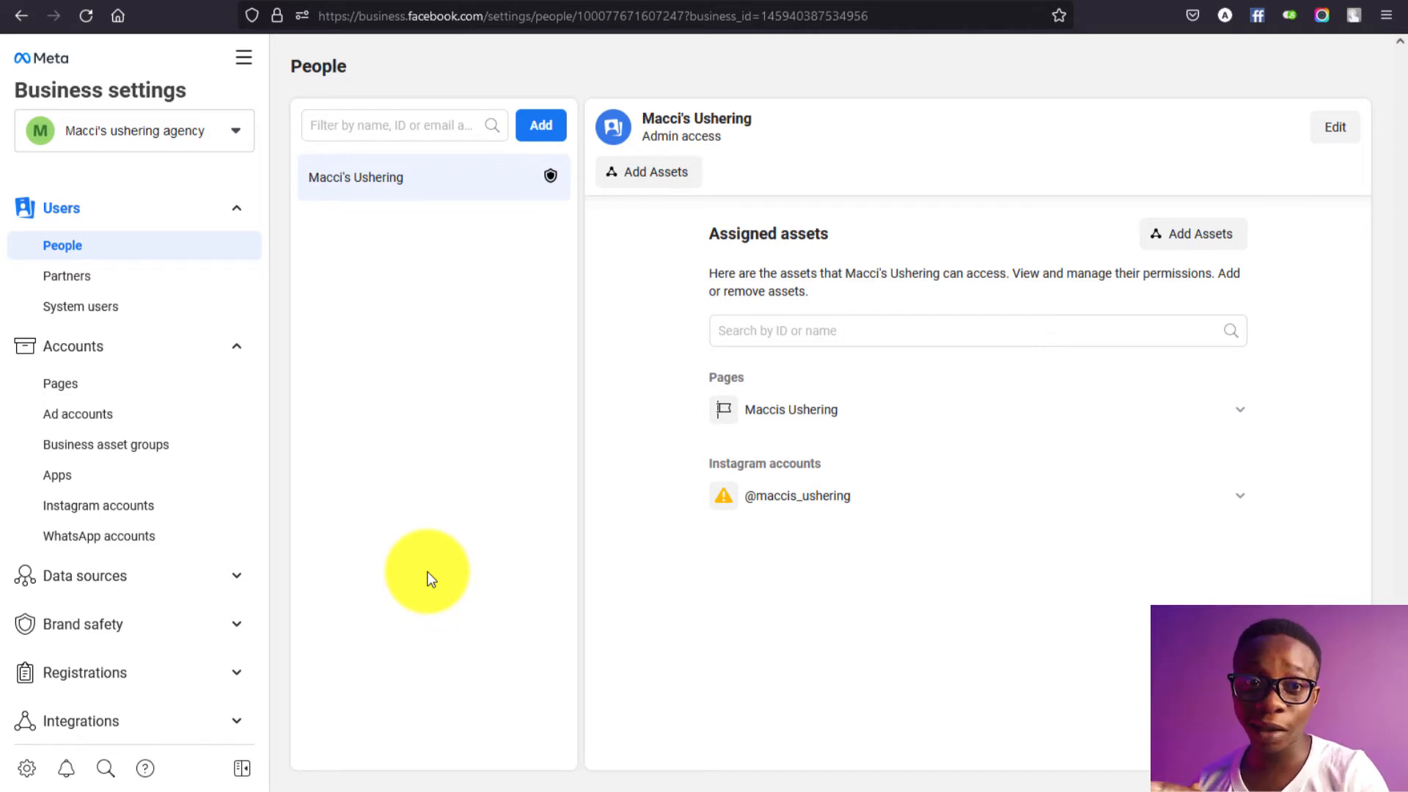
{"action": "scroll", "coordinate": [220, 664], "scroll_direction": "down", "scroll_amount": 3}
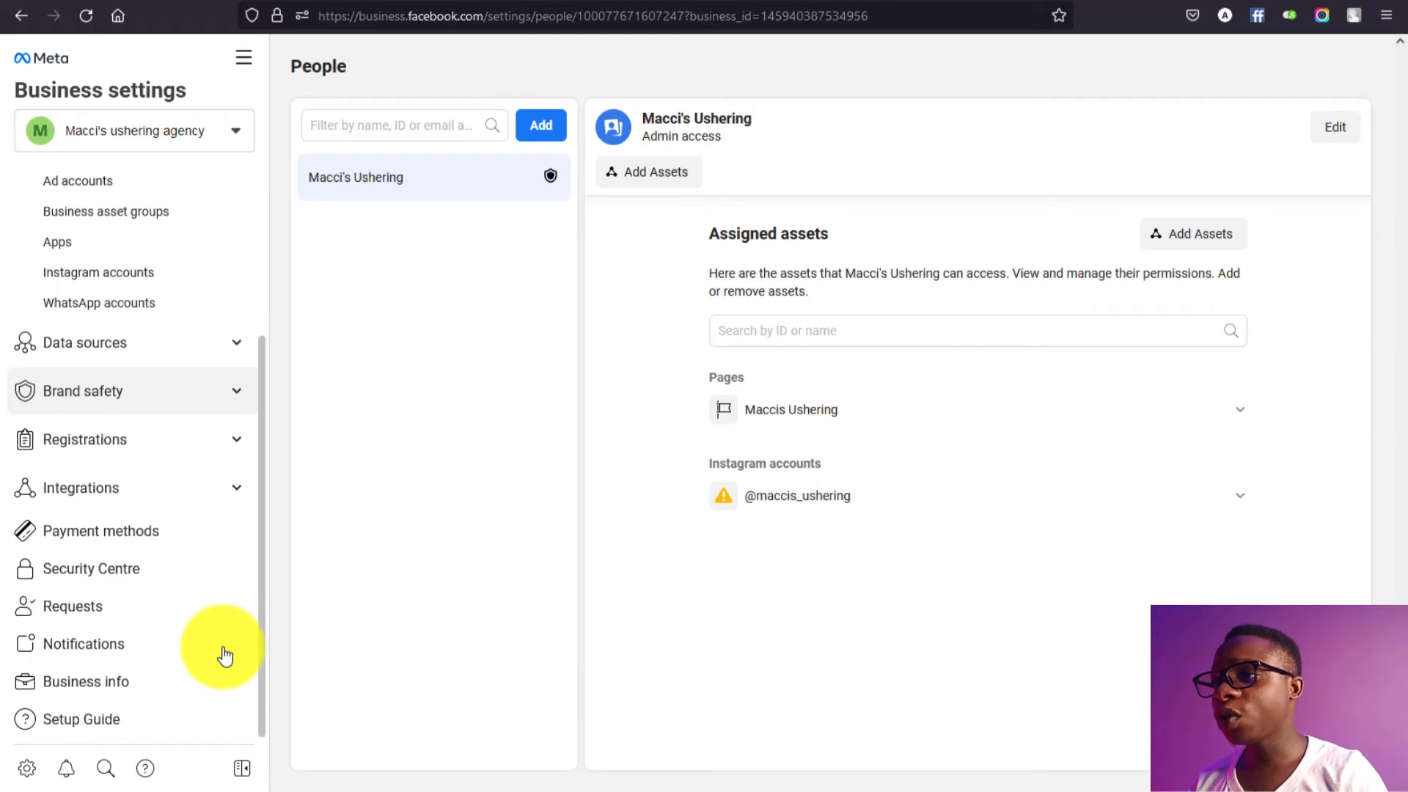
{"action": "left_click", "coordinate": [184, 693]}
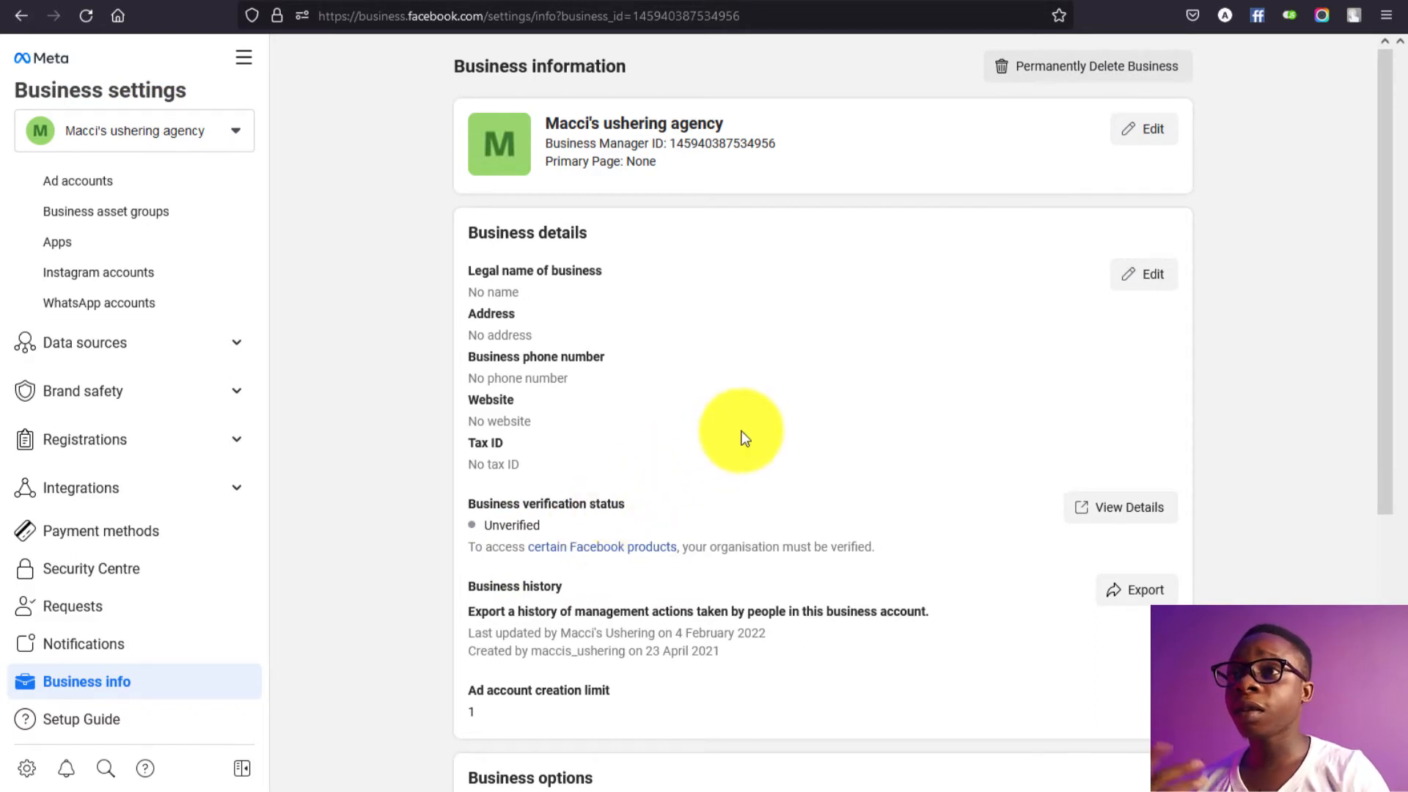
Step: Change the business account's picture
{"action": "left_click", "coordinate": [1144, 128]}
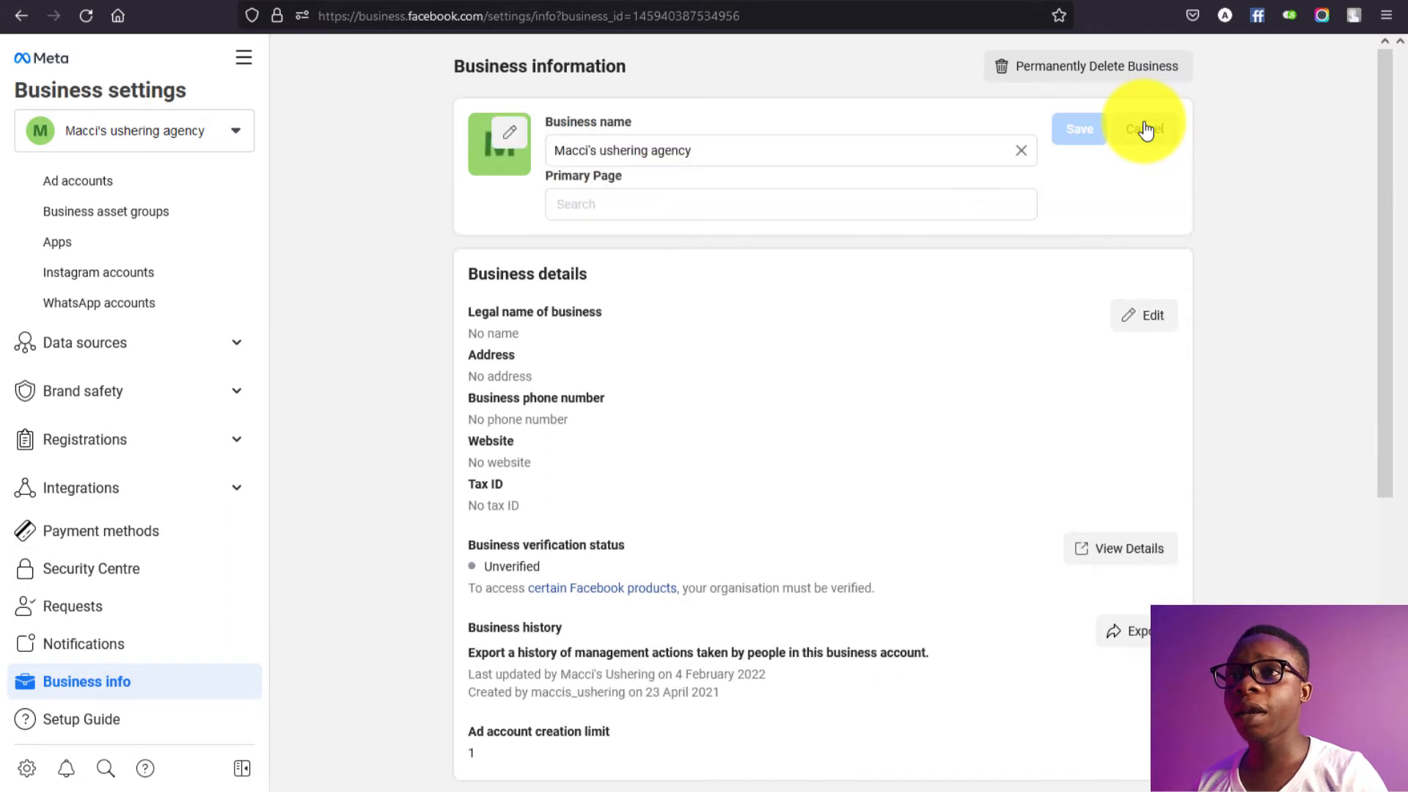
{"action": "left_click", "coordinate": [511, 146]}
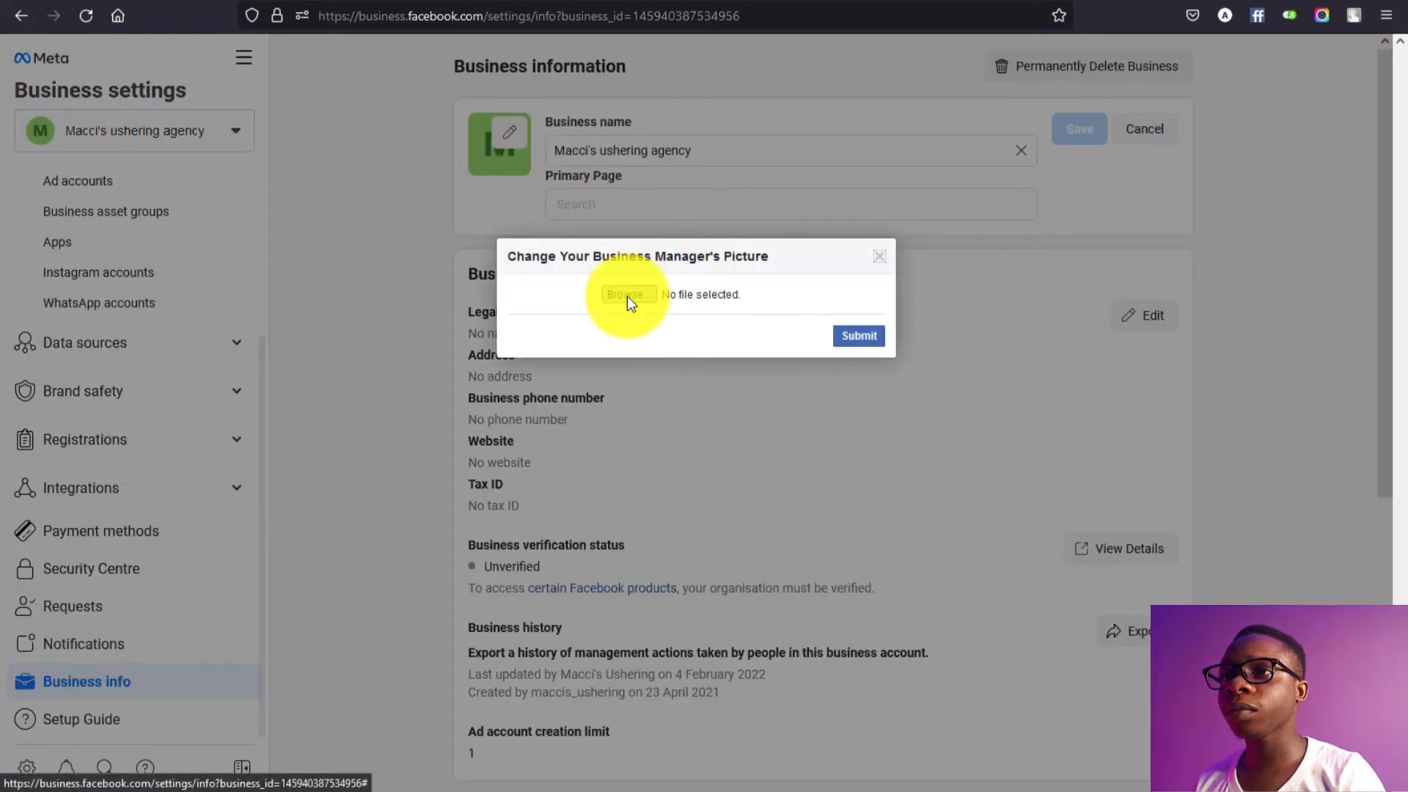
{"action": "left_click", "coordinate": [871, 341]}
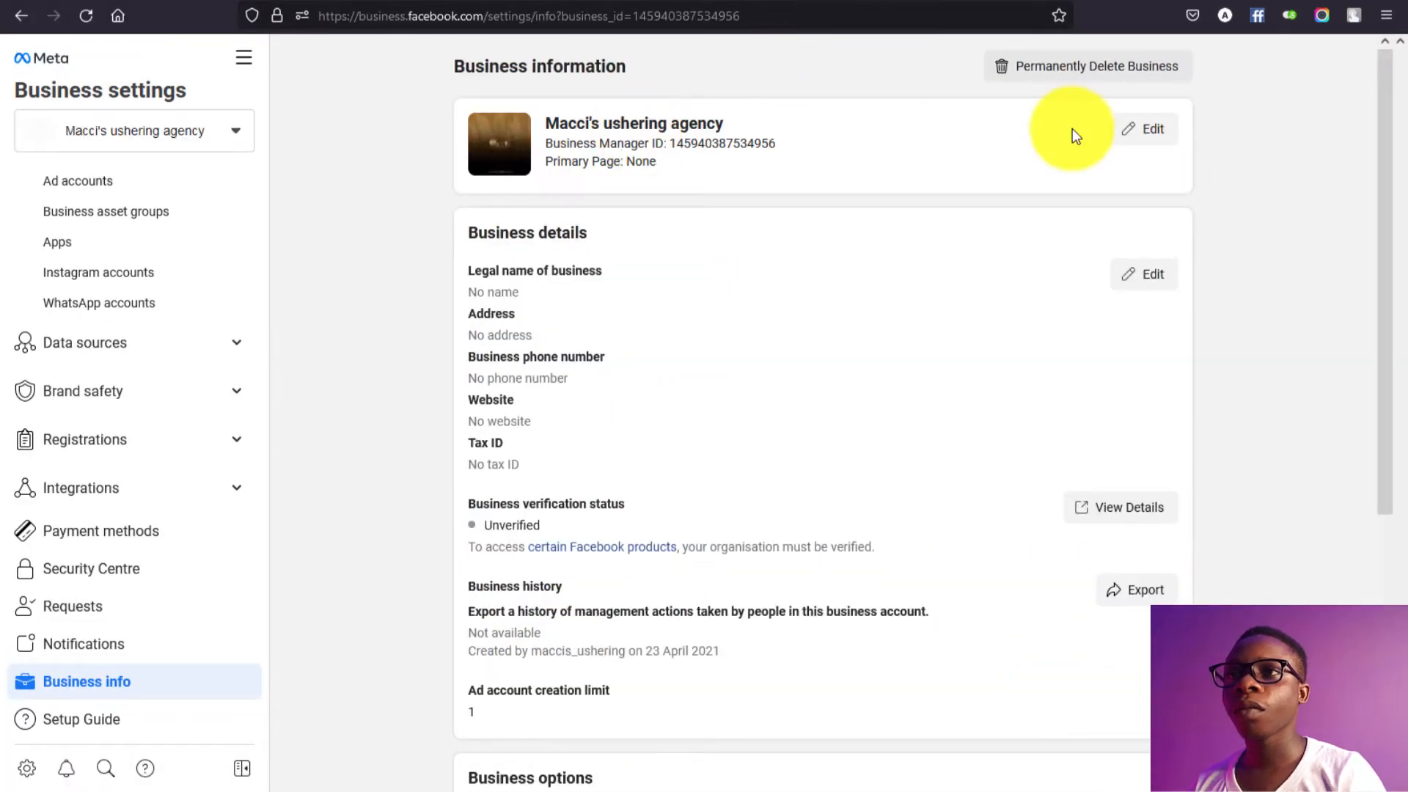
Step: Set Maccis Ushering as the business's Primary Page and save
{"action": "left_click", "coordinate": [1140, 138]}
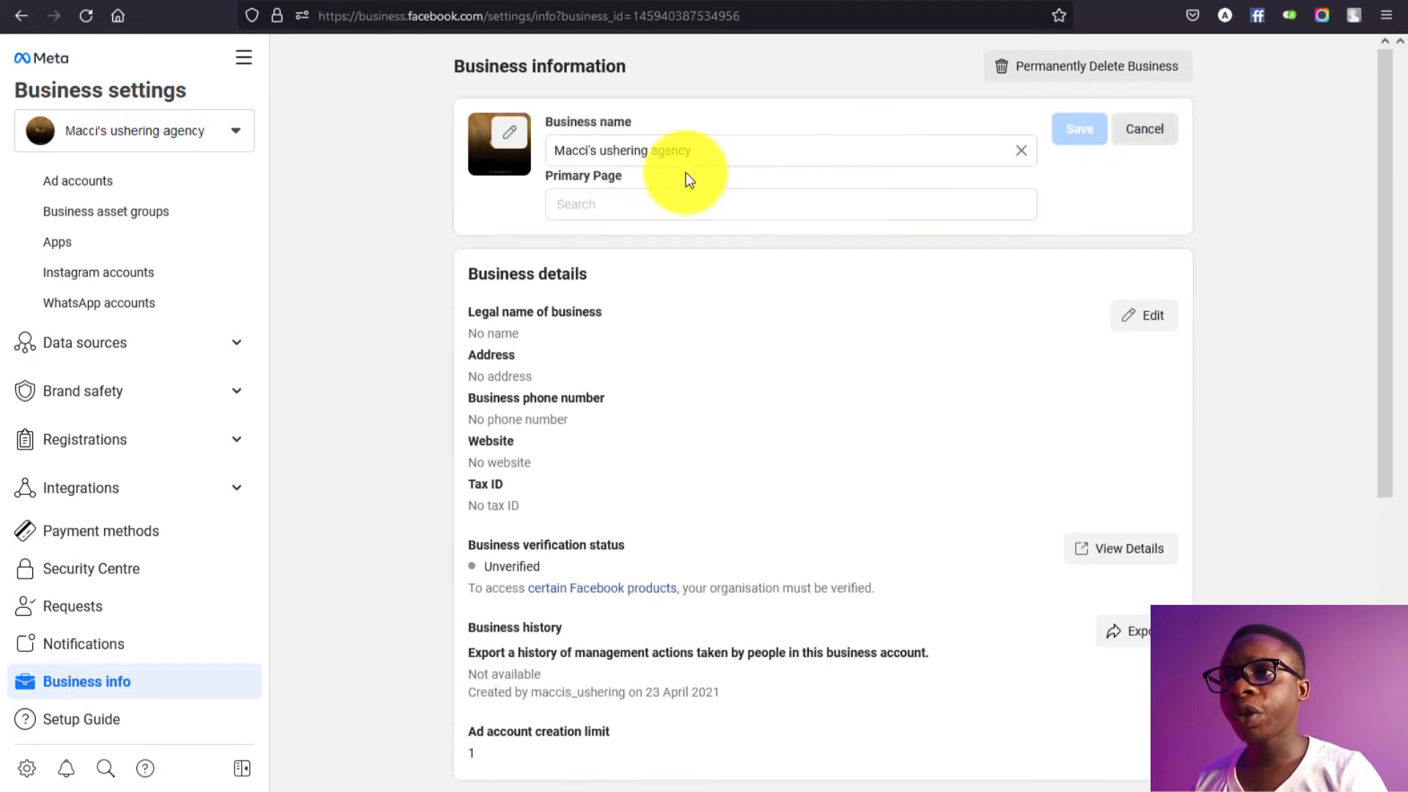
{"action": "left_click", "coordinate": [668, 208]}
{"action": "type", "text": "MA"}
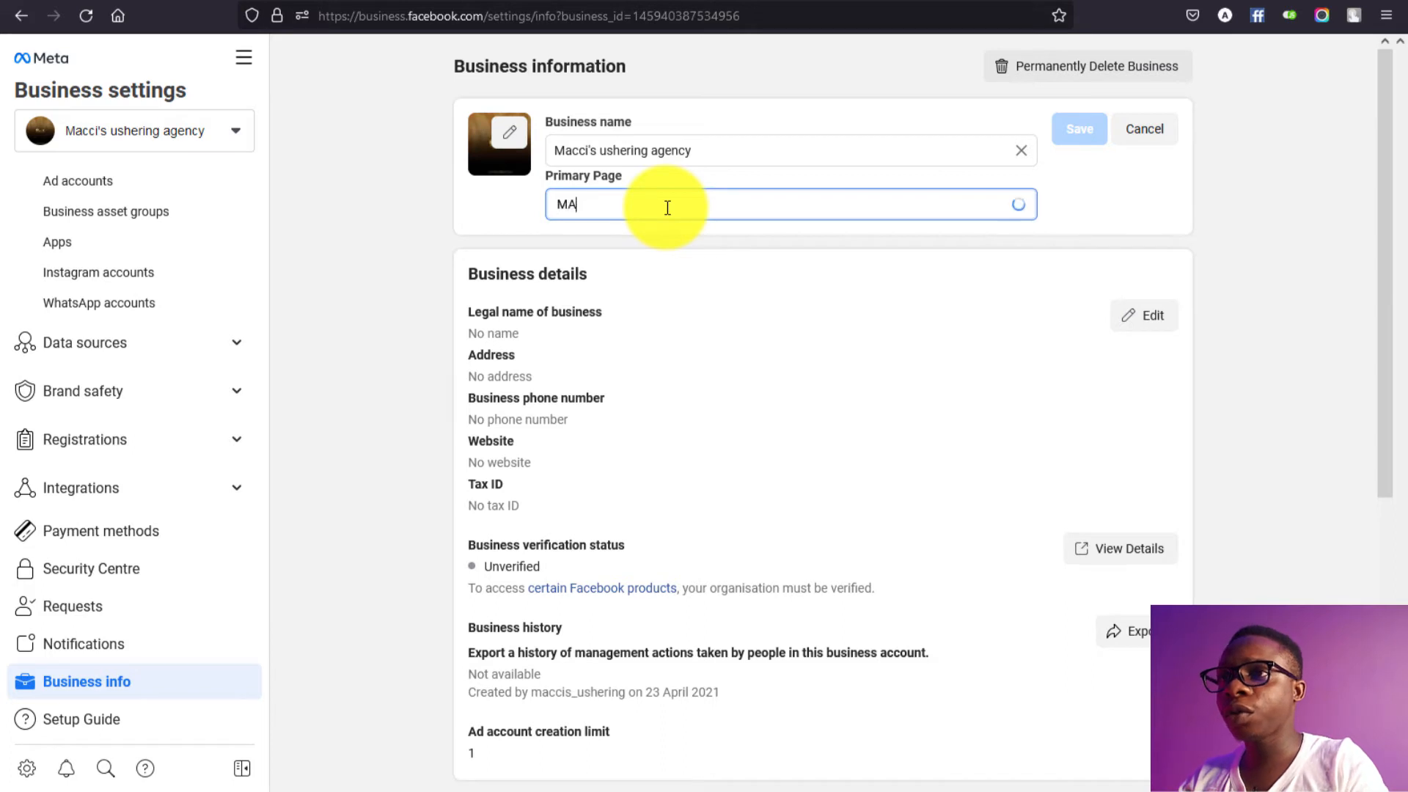
{"action": "left_click", "coordinate": [678, 249]}
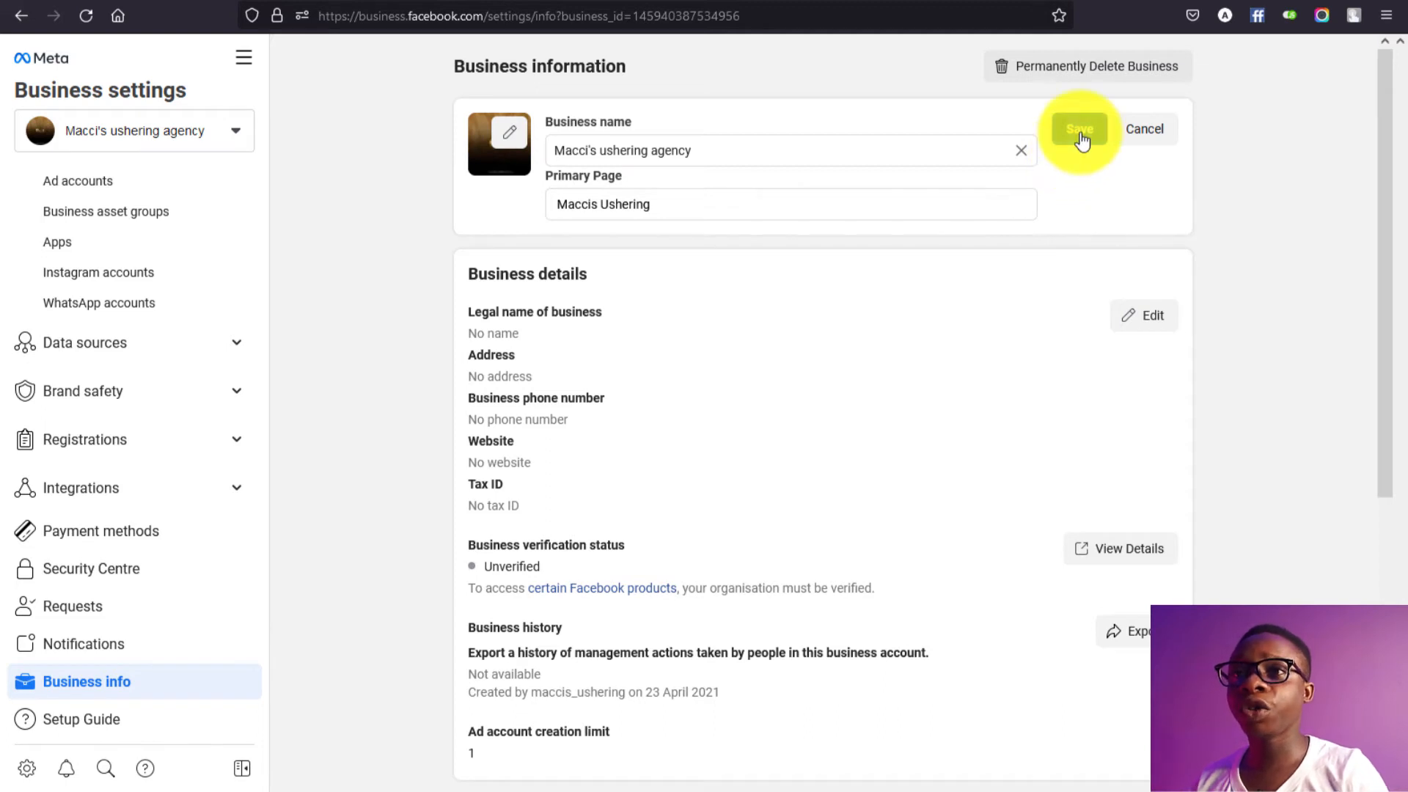
{"action": "left_click", "coordinate": [1081, 140]}
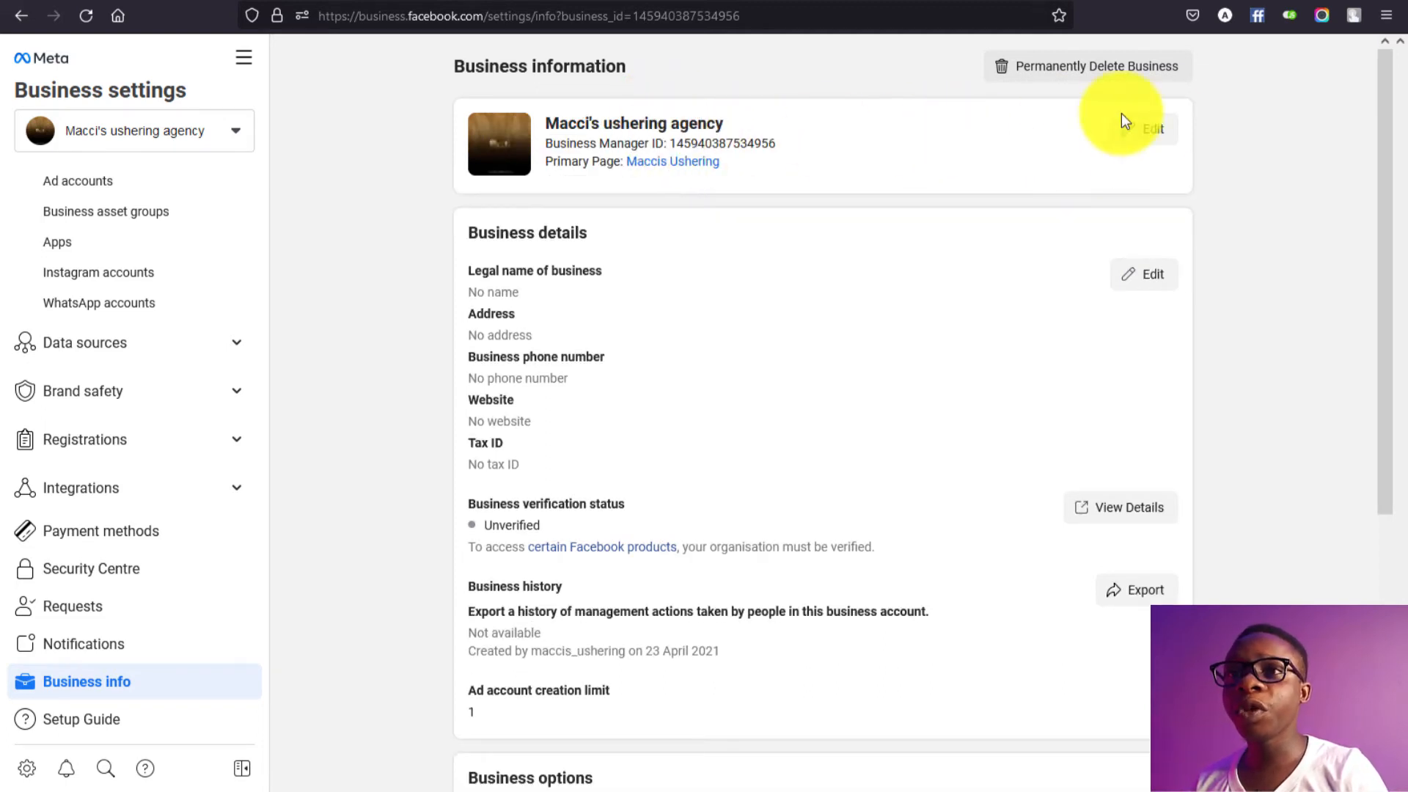
Step: Rename the business to Macci's Ushering Agency and save
{"action": "left_click", "coordinate": [1145, 129]}
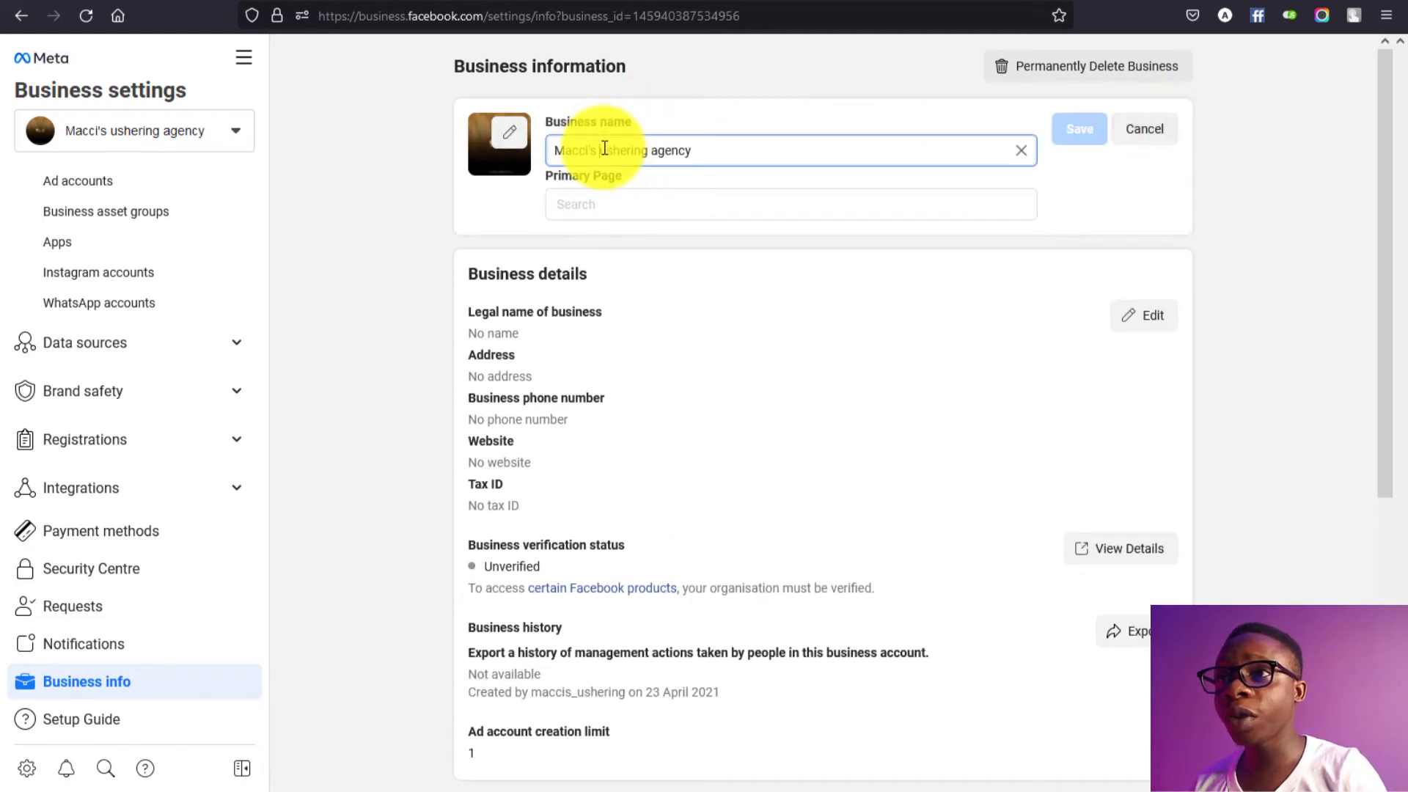
{"action": "key", "text": "BackSpace"}
{"action": "type", "text": "u"}
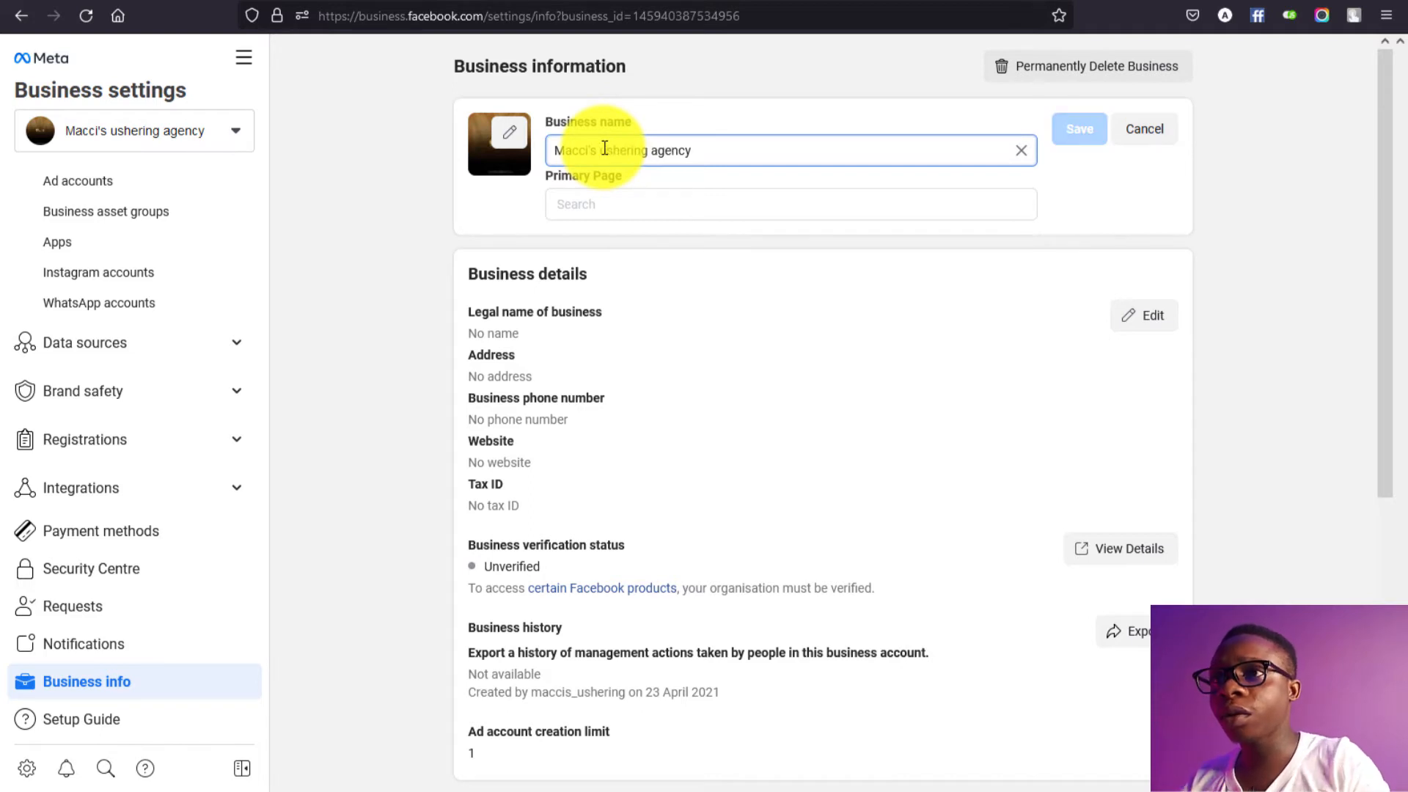
{"action": "key", "text": "BackSpace"}
{"action": "type", "text": "U"}
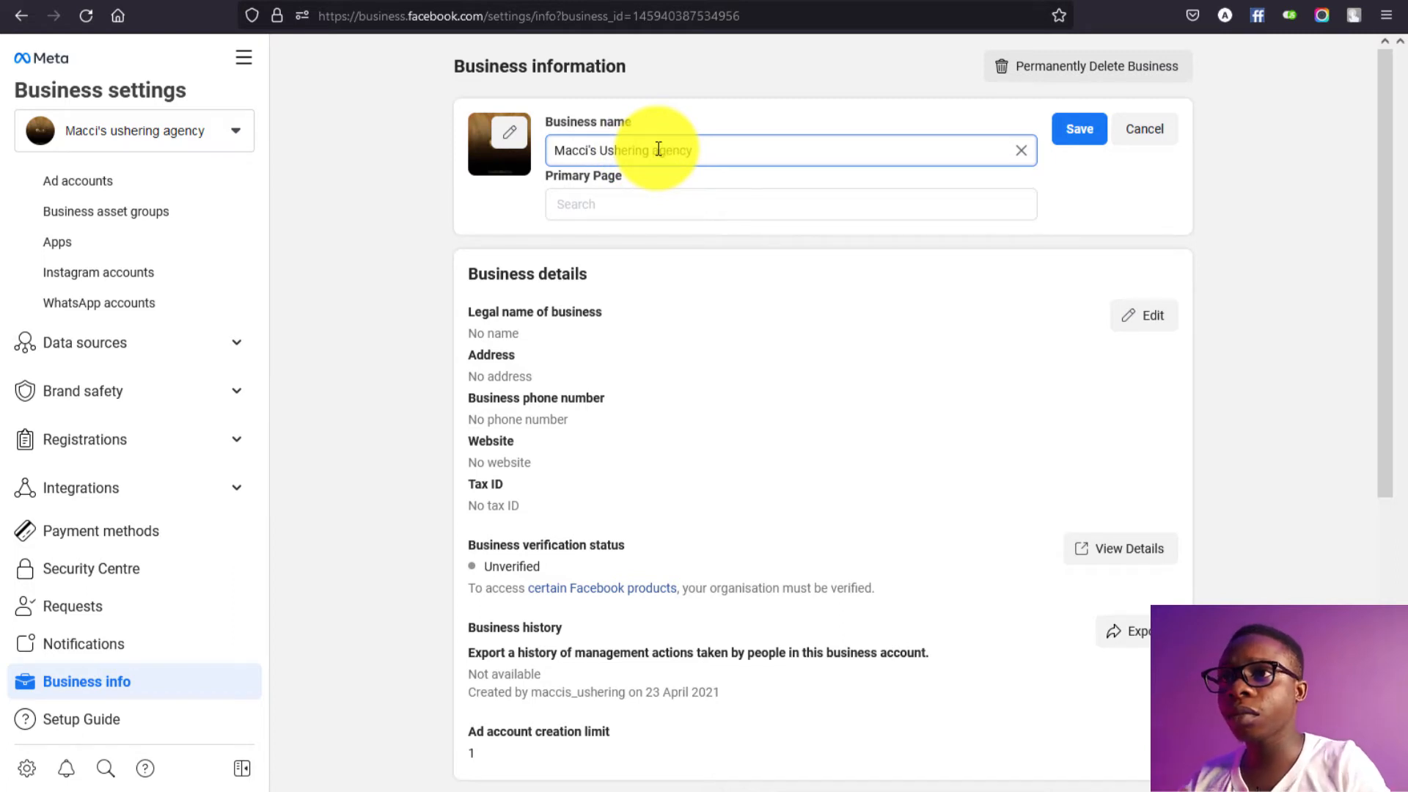
{"action": "key", "text": "BackSpace"}
{"action": "type", "text": "A"}
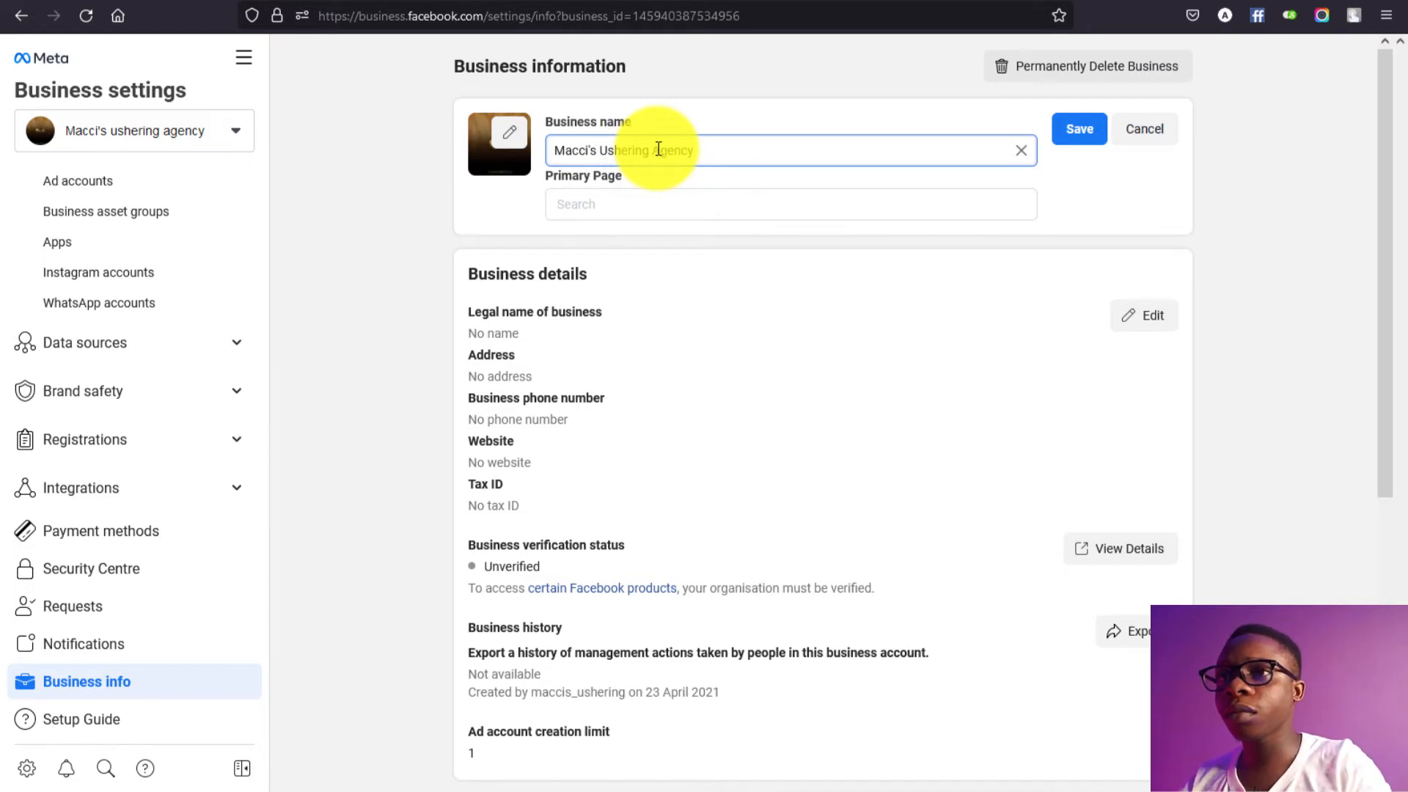
{"action": "left_click", "coordinate": [1081, 130]}
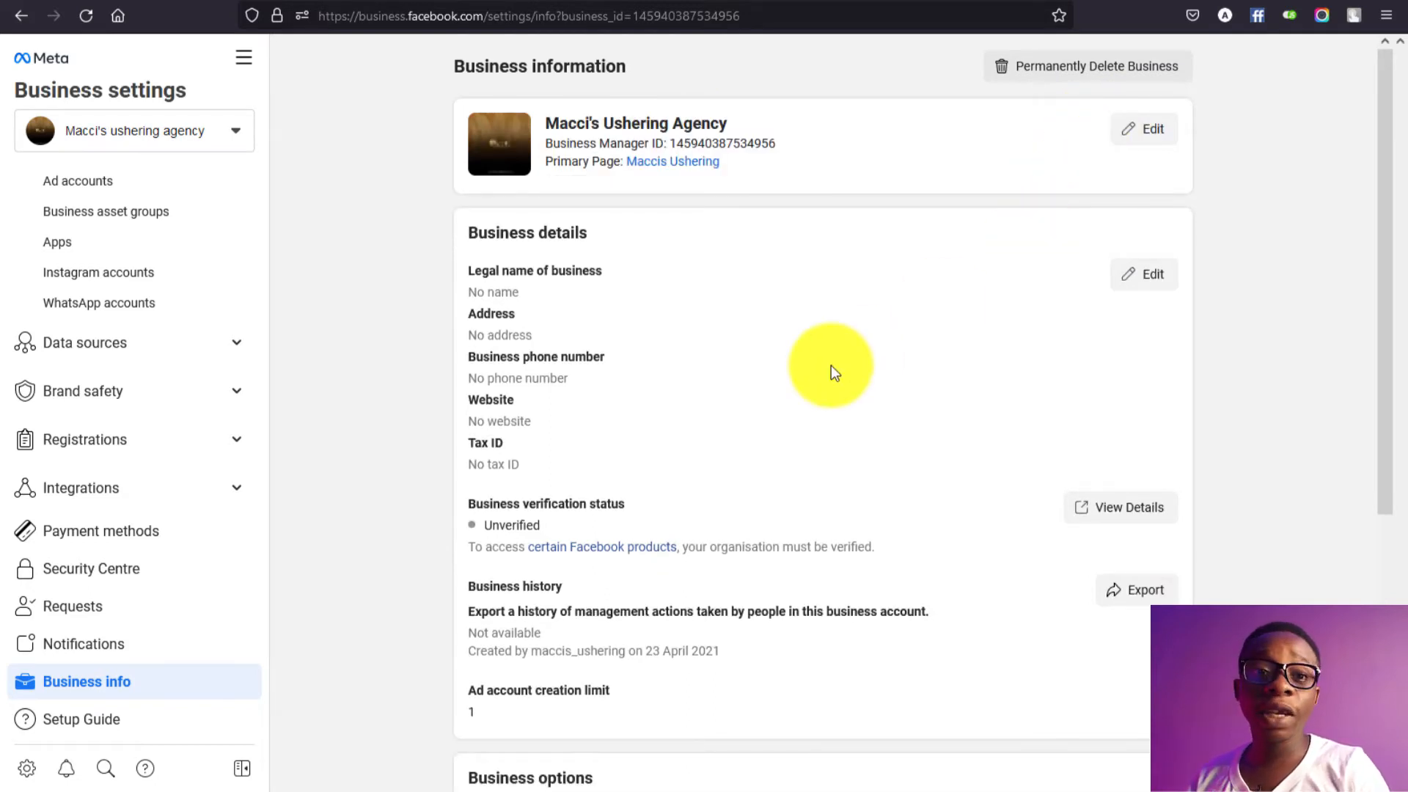
Step: Paste your e-mail address into both the Email address and Confirm email address fields in My Info
{"action": "scroll", "coordinate": [830, 366], "scroll_direction": "down", "scroll_amount": 5}
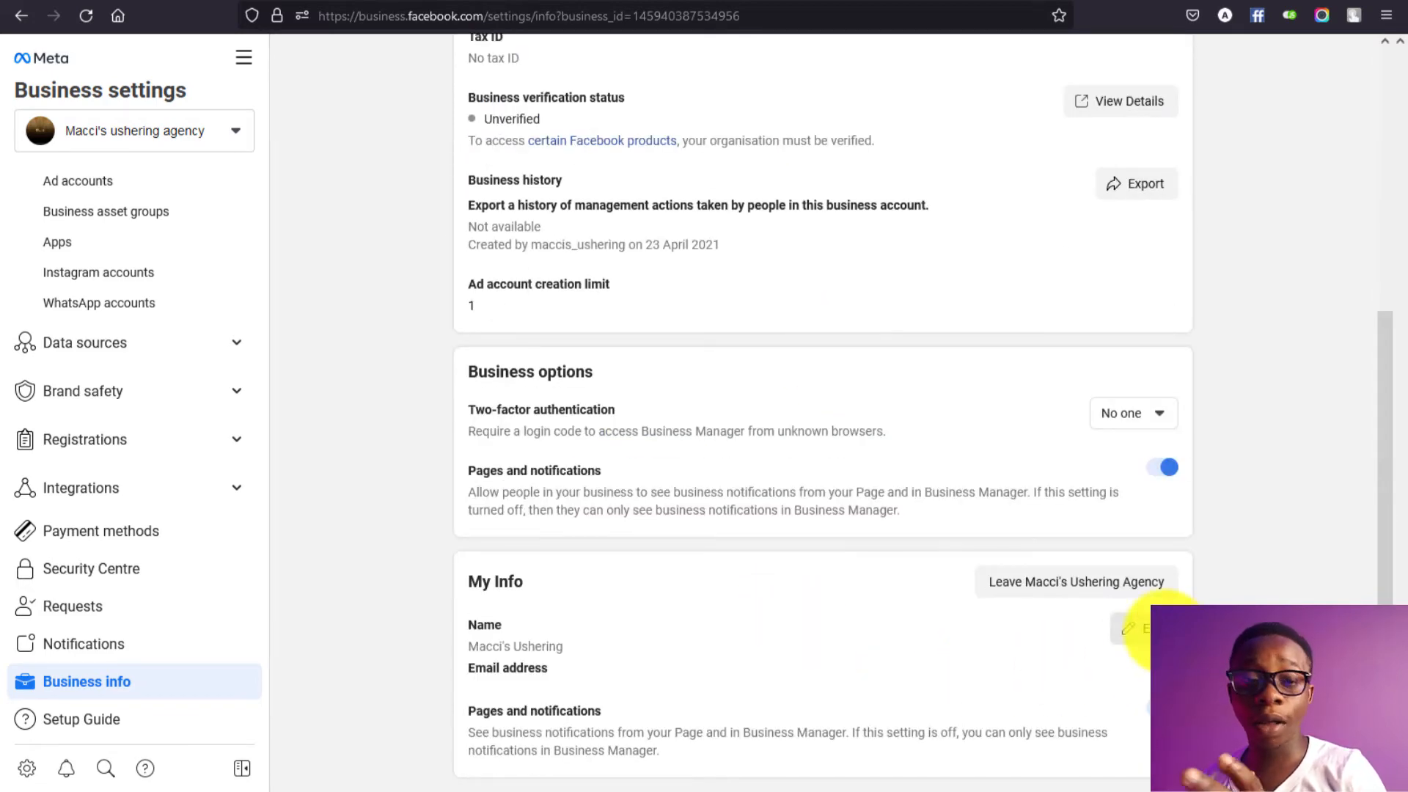
{"action": "left_click", "coordinate": [1141, 636]}
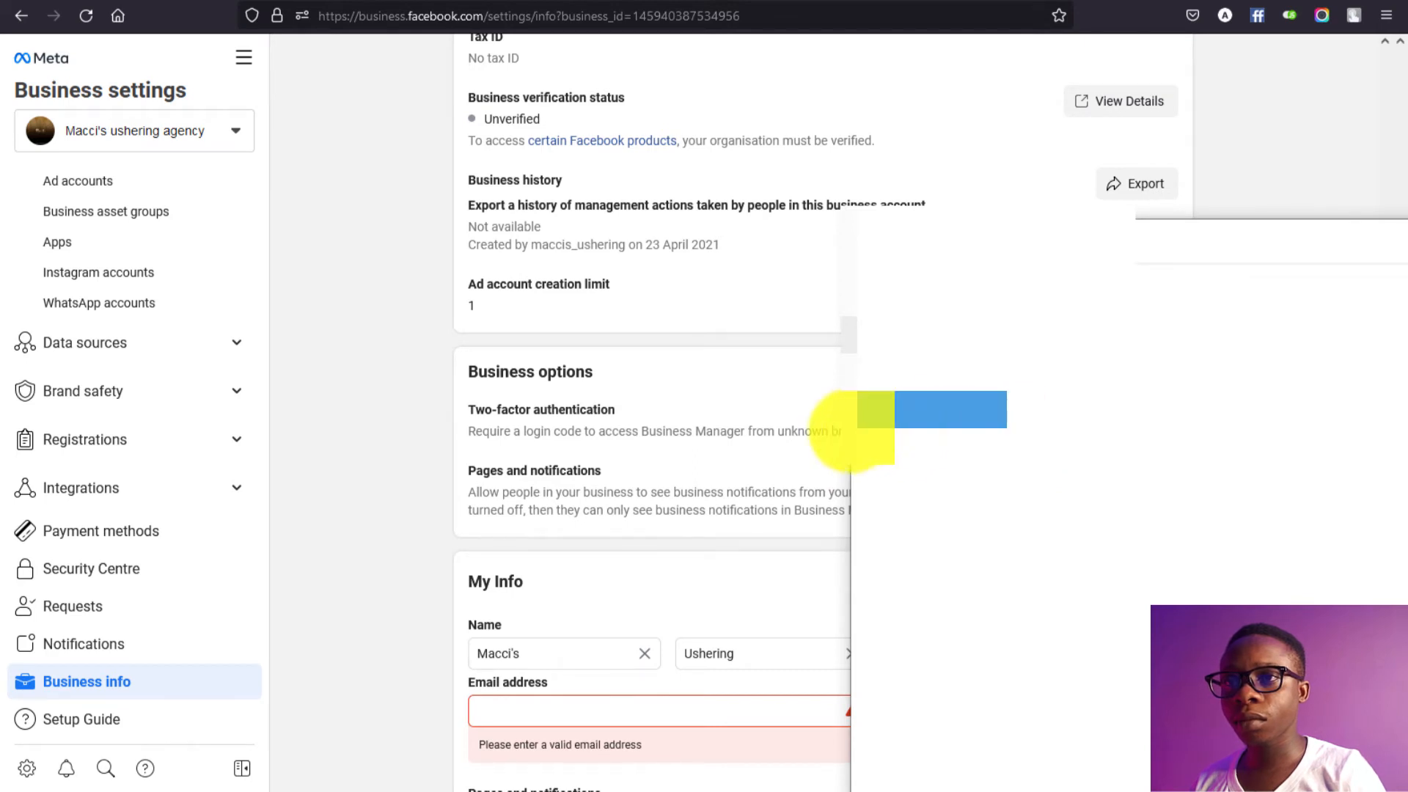
{"action": "left_click", "coordinate": [631, 716]}
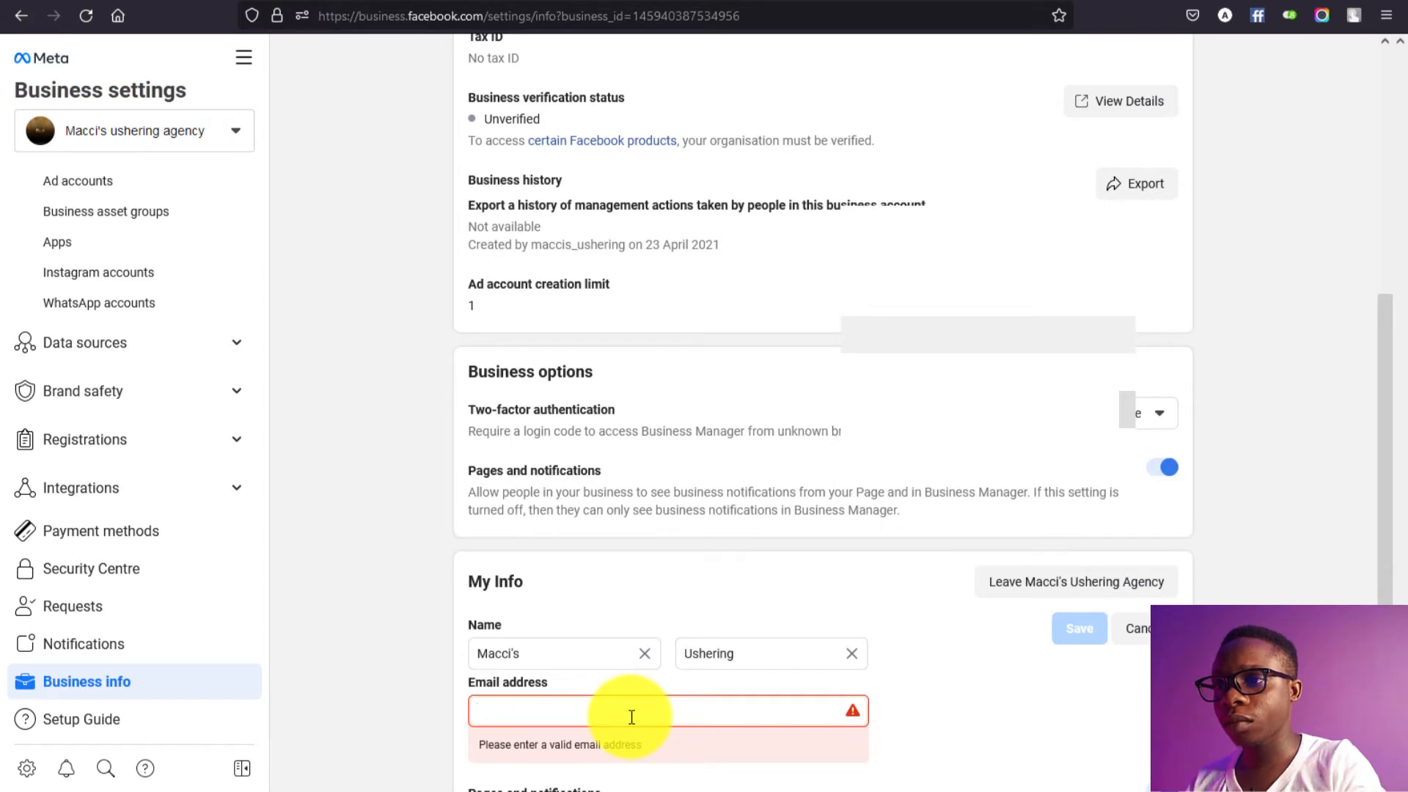
{"action": "key", "text": "ctrl+v"}
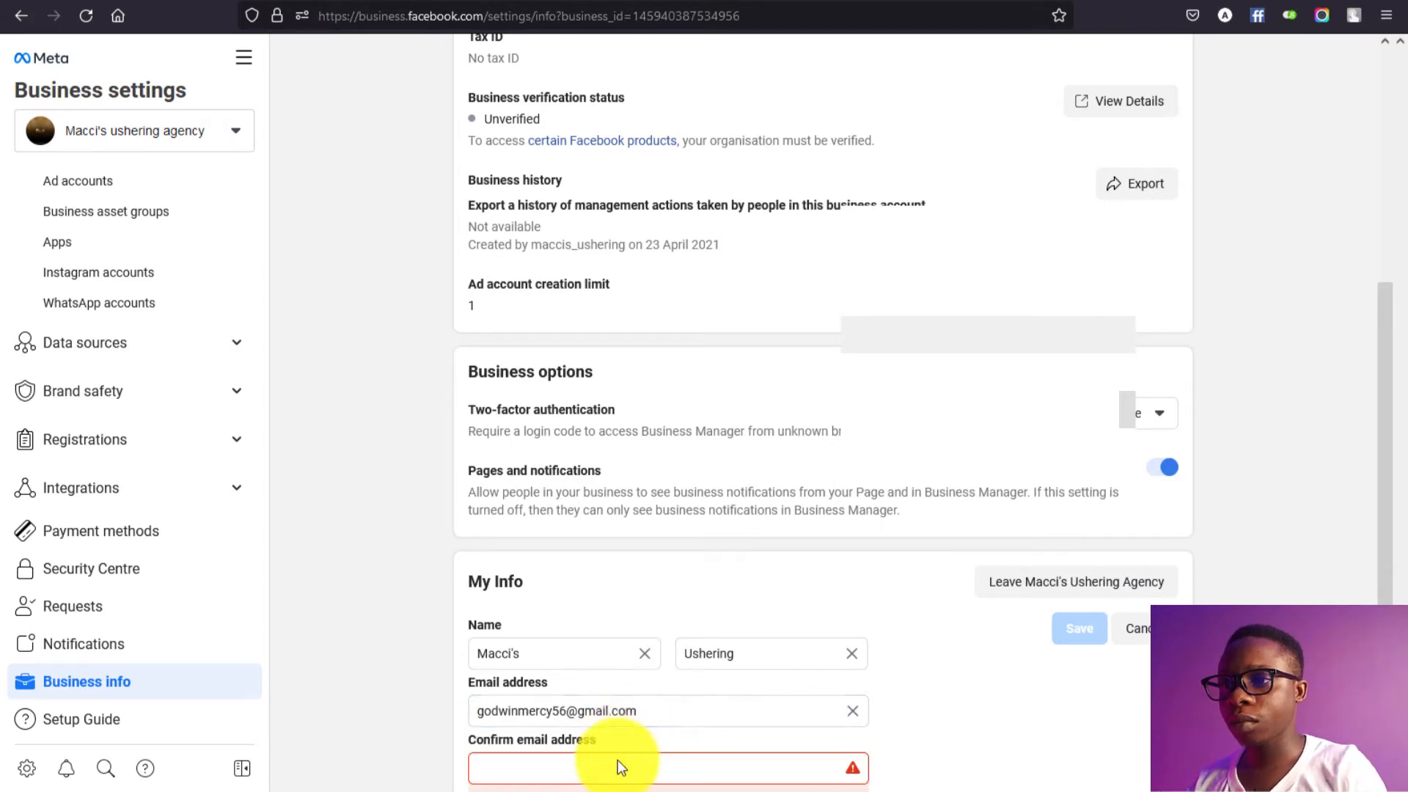
{"action": "left_click", "coordinate": [616, 763]}
{"action": "key", "text": "ctrl+v"}
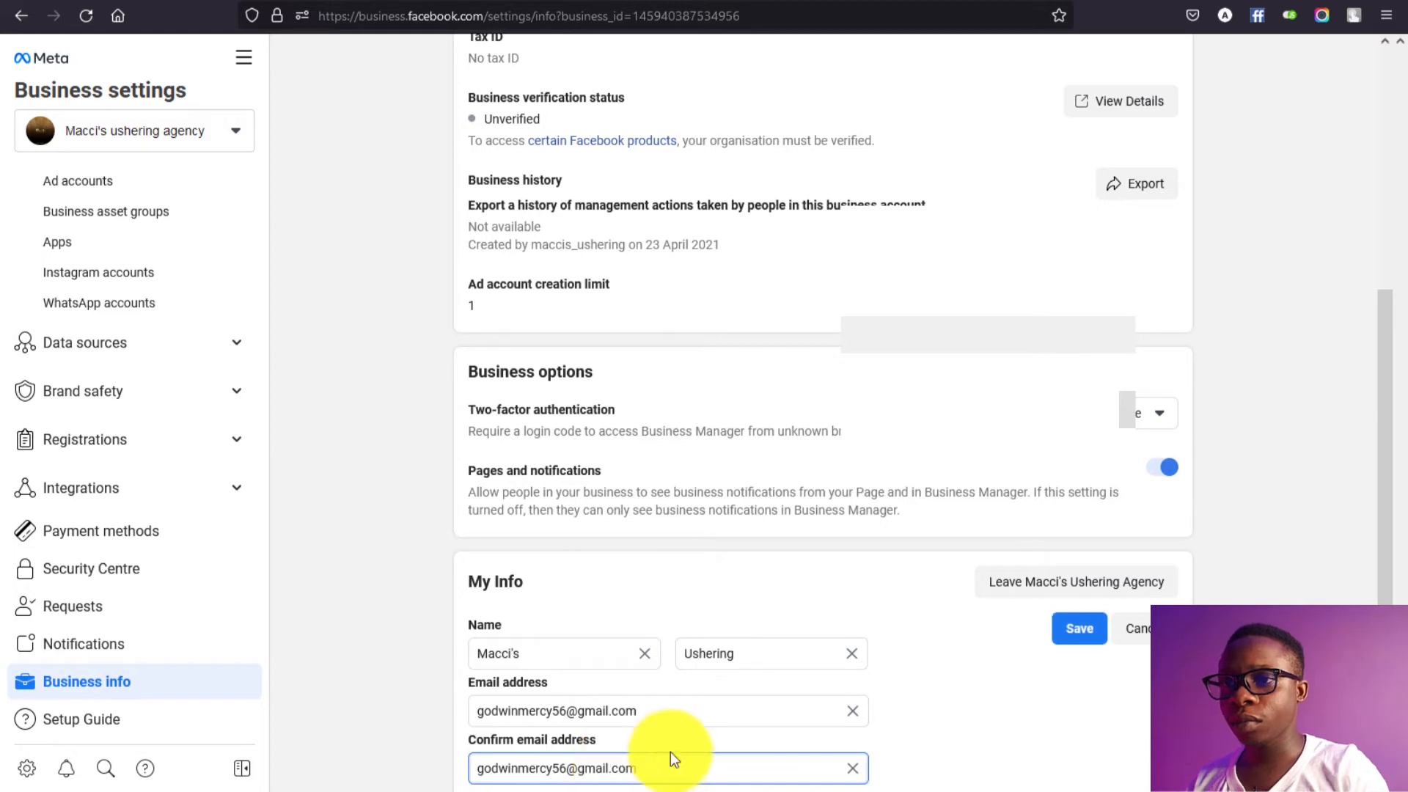
{"action": "scroll", "coordinate": [1006, 690], "scroll_direction": "down", "scroll_amount": 2}
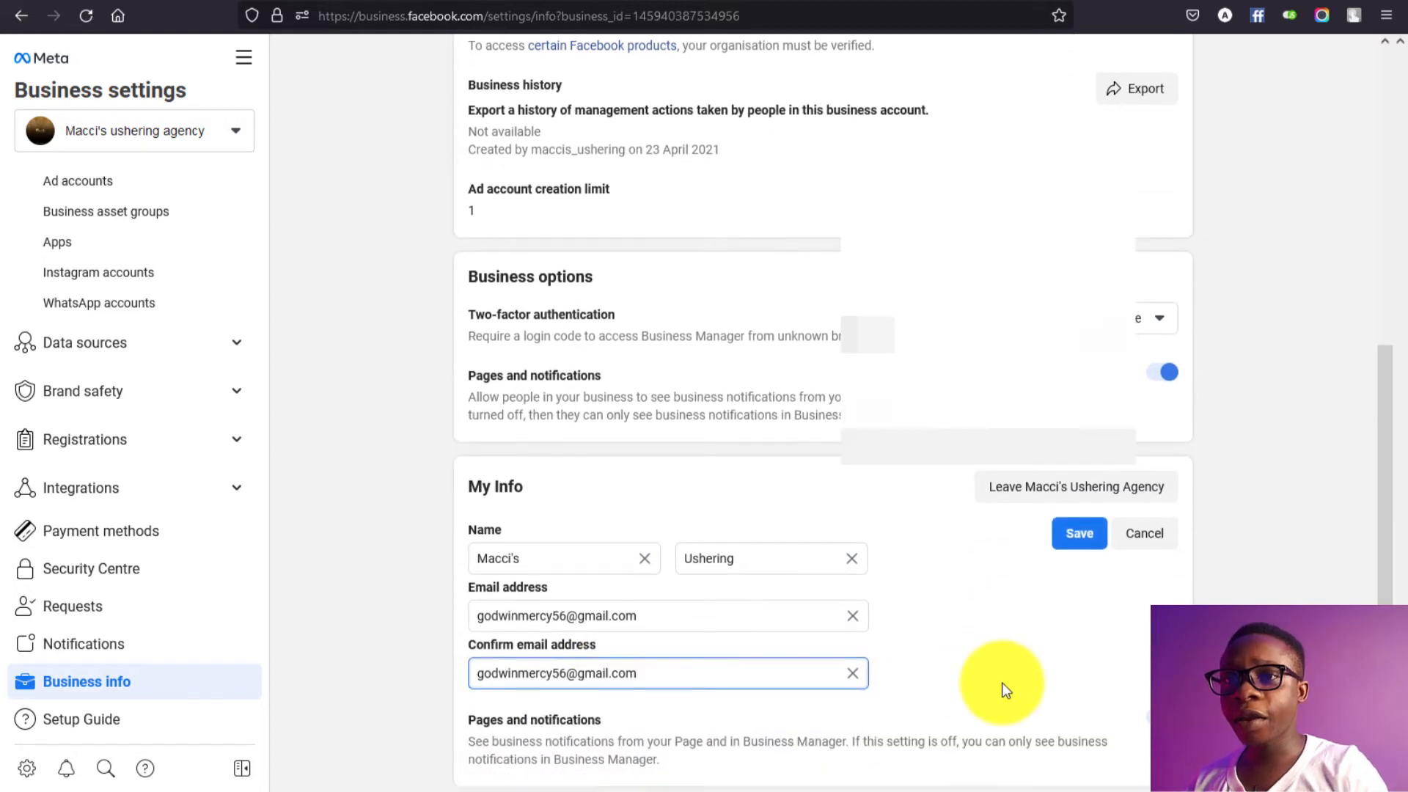
Step: Save My Info, cancel the e-mail verification prompt, and return to the top of the page
{"action": "left_click", "coordinate": [1078, 542]}
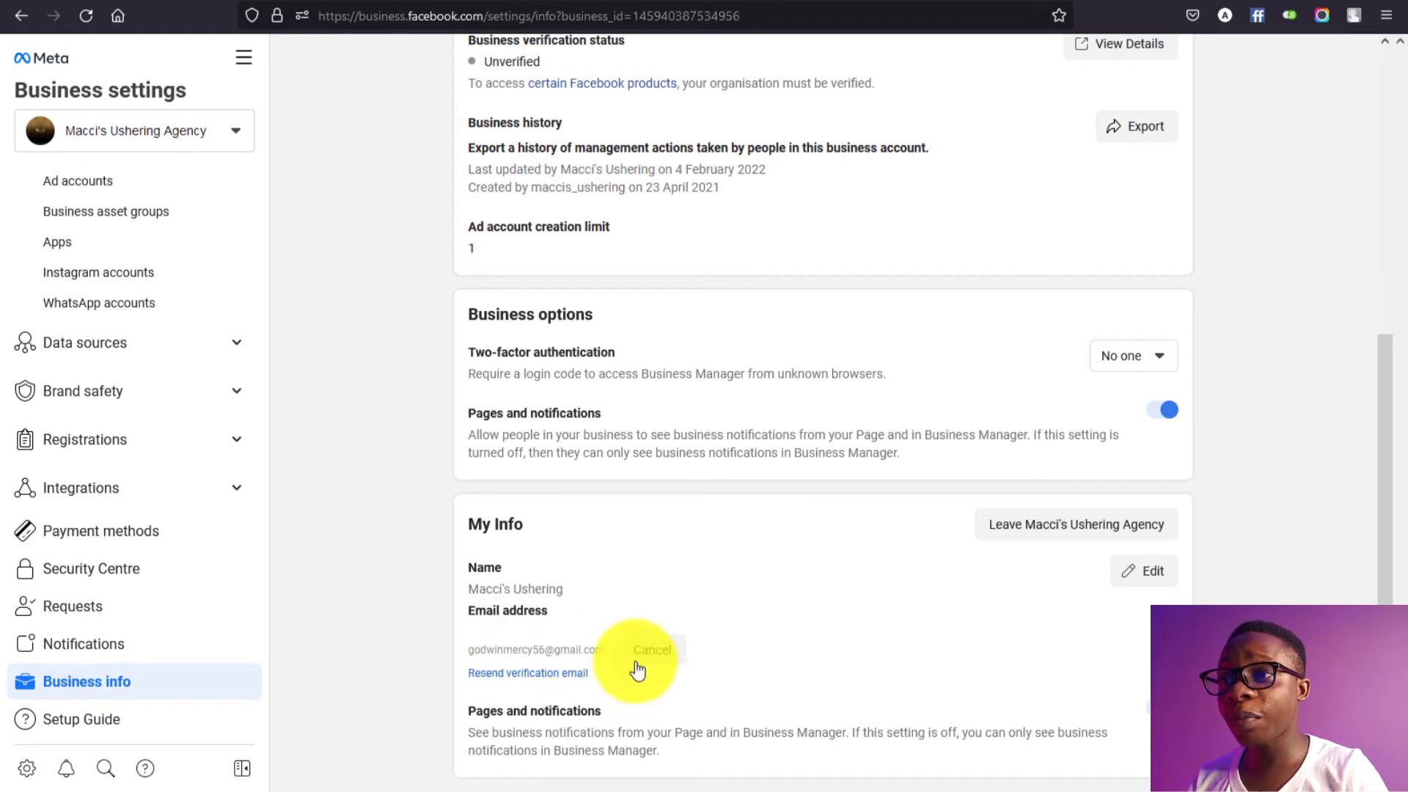
{"action": "left_click", "coordinate": [551, 681]}
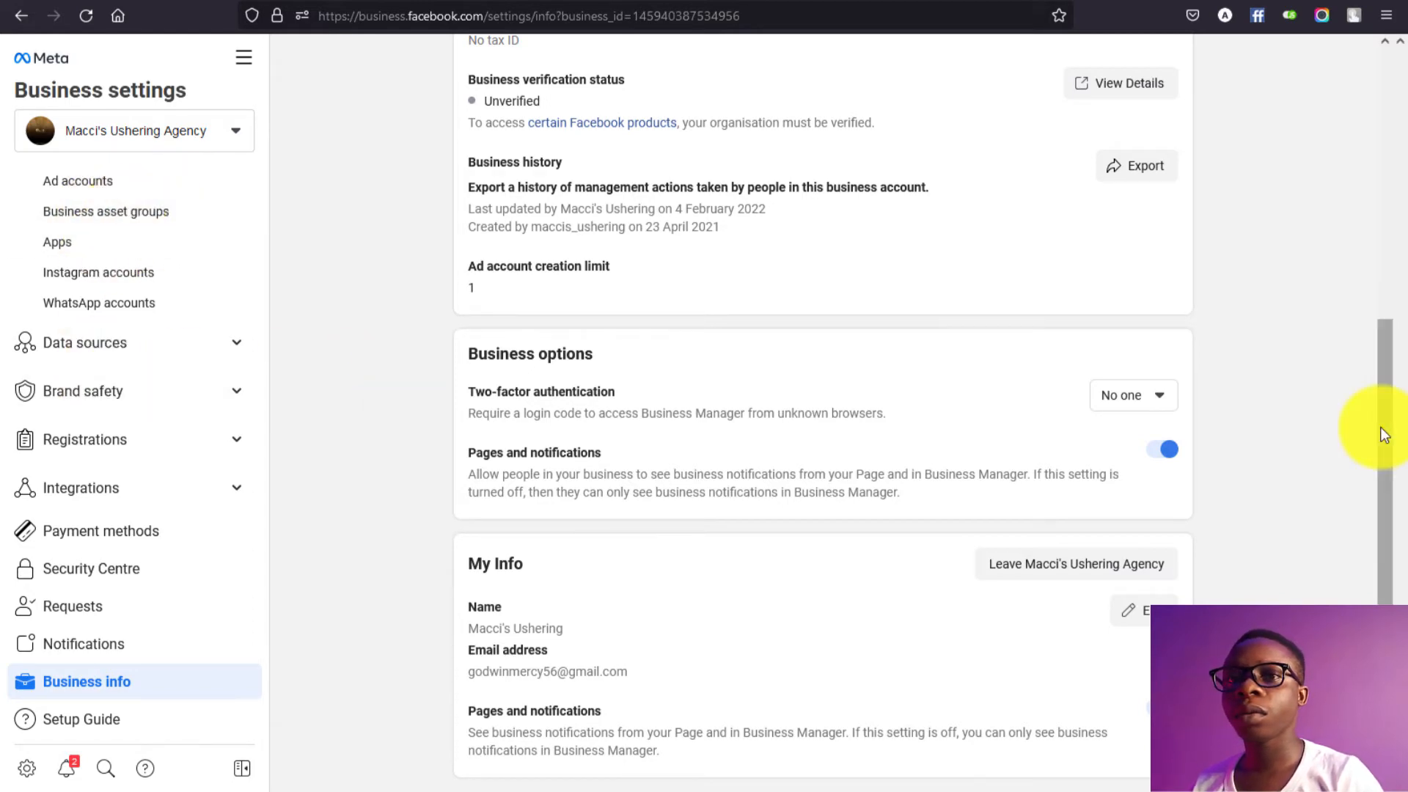
{"action": "left_click_drag", "start_coordinate": [1382, 434], "coordinate": [1352, 120]}
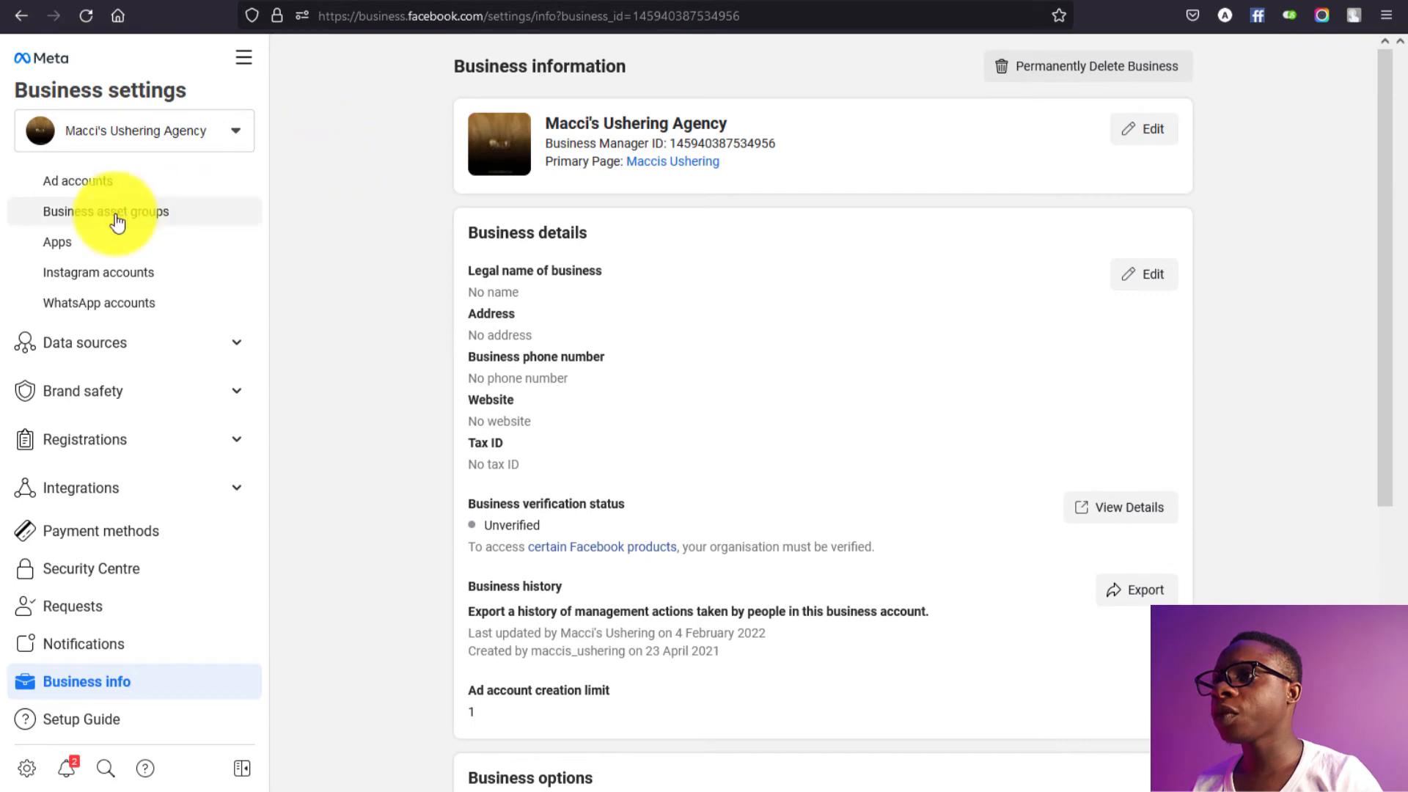
Step: Select and copy the business name Macci's Ushering Agency from the Business info page
{"action": "left_click", "coordinate": [116, 185]}
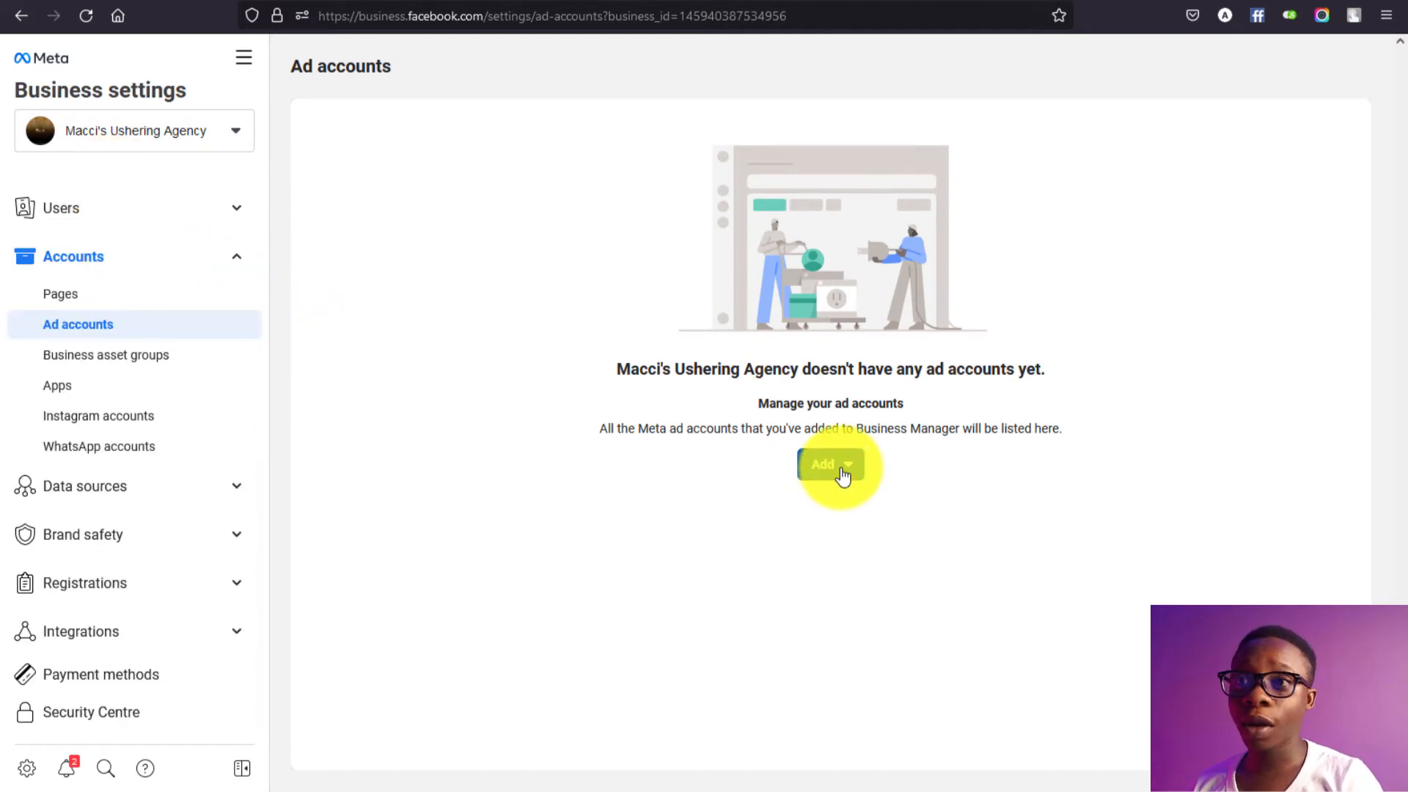
{"action": "scroll", "coordinate": [154, 715], "scroll_direction": "down", "scroll_amount": 2}
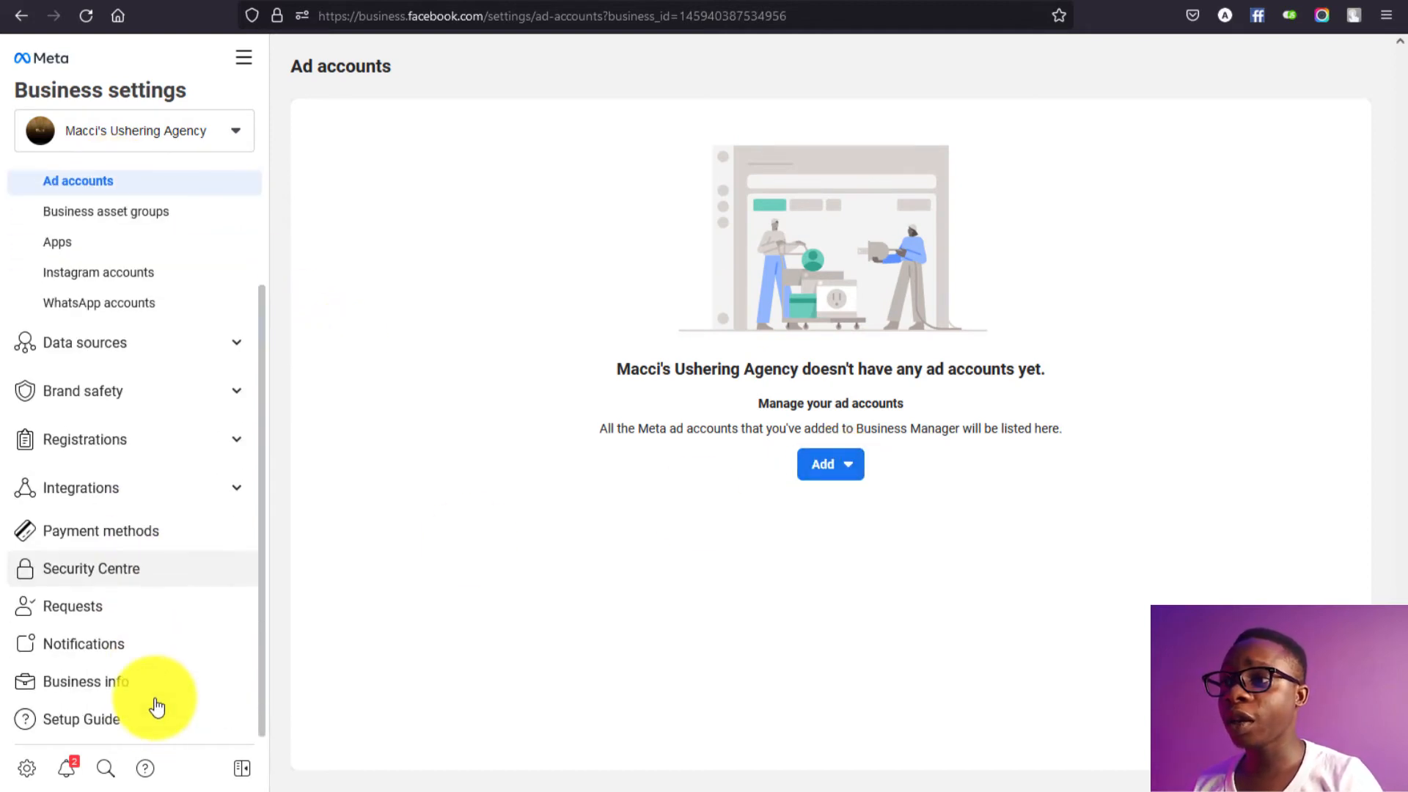
{"action": "left_click", "coordinate": [158, 720]}
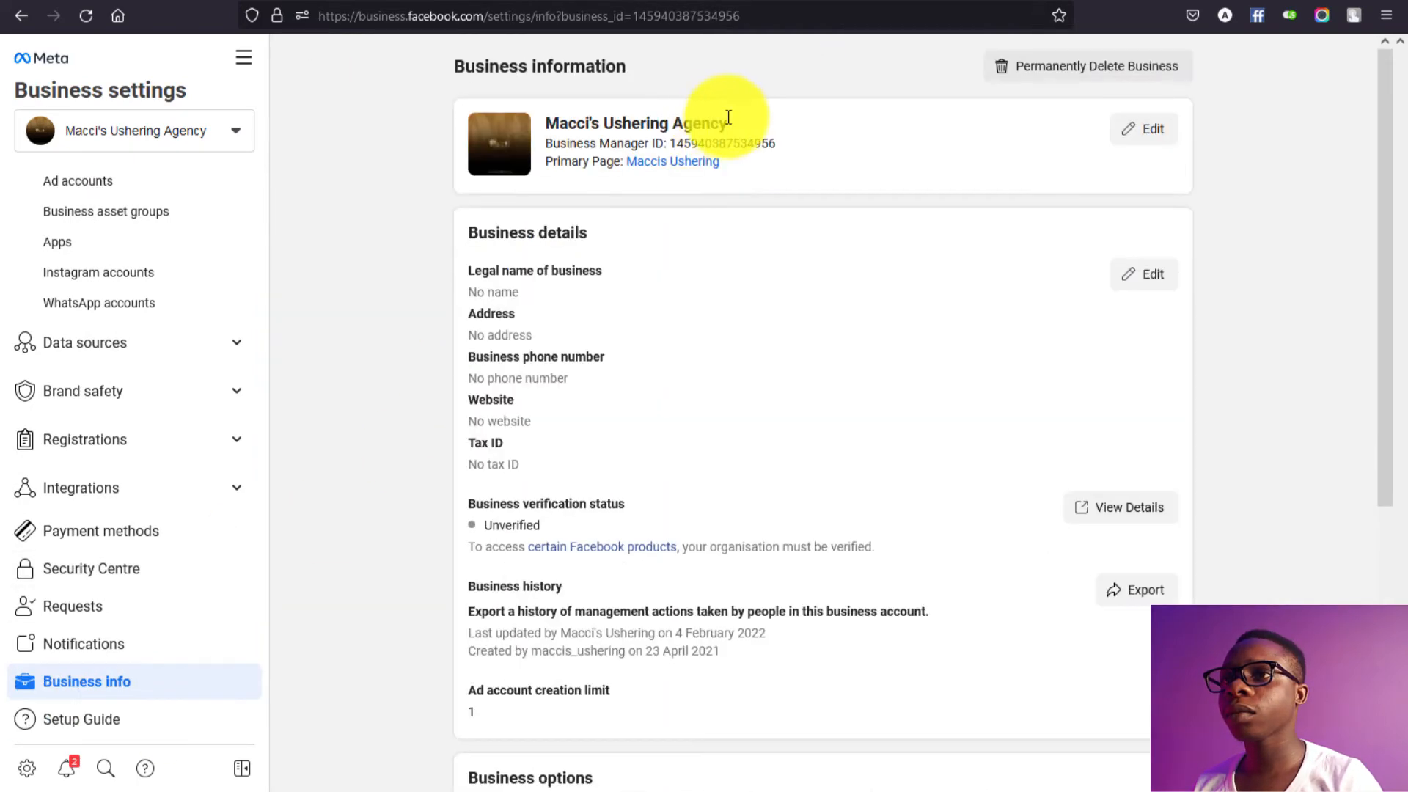
{"action": "left_click_drag", "start_coordinate": [733, 143], "coordinate": [722, 112]}
{"action": "key", "text": "ctrl+c"}
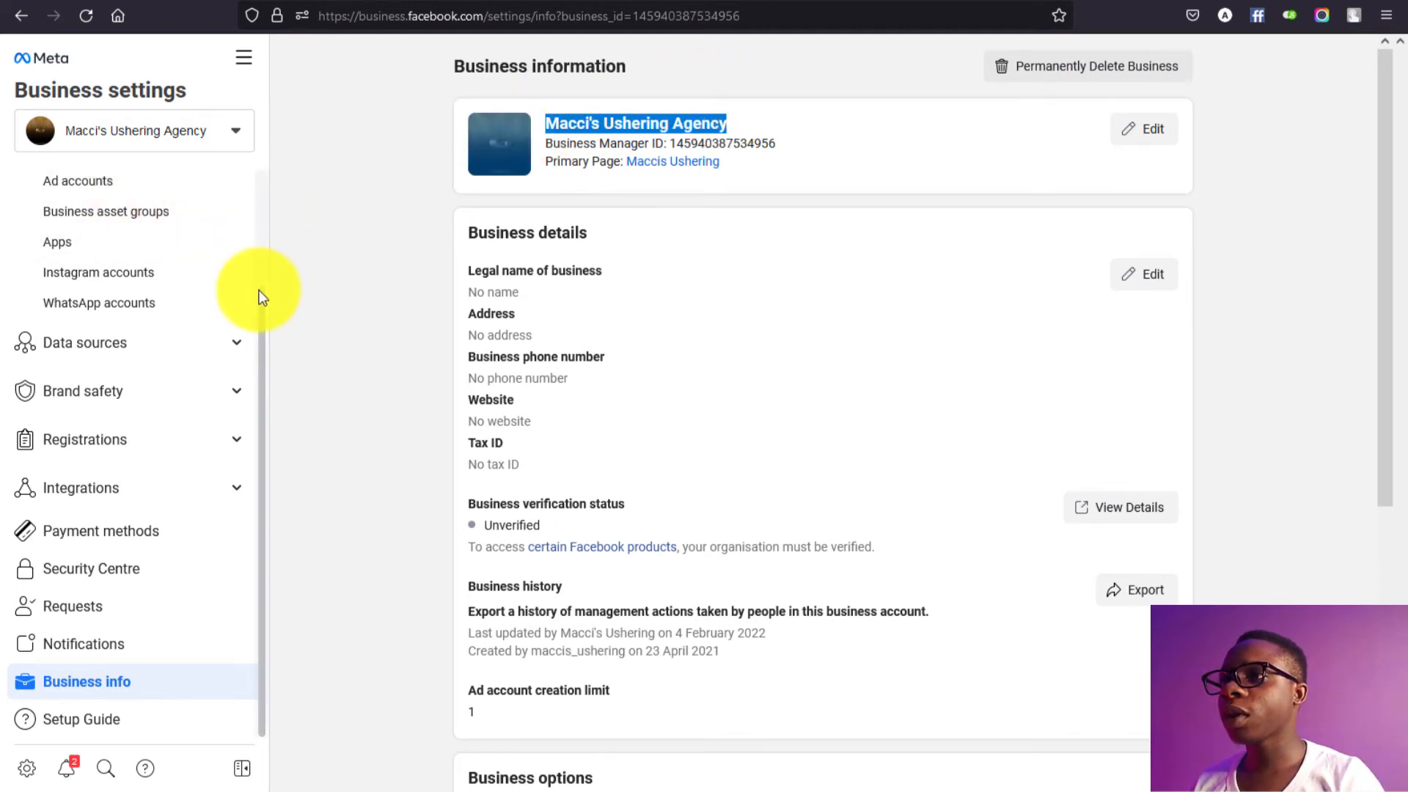
{"action": "scroll", "coordinate": [262, 297], "scroll_direction": "up", "scroll_amount": 3}
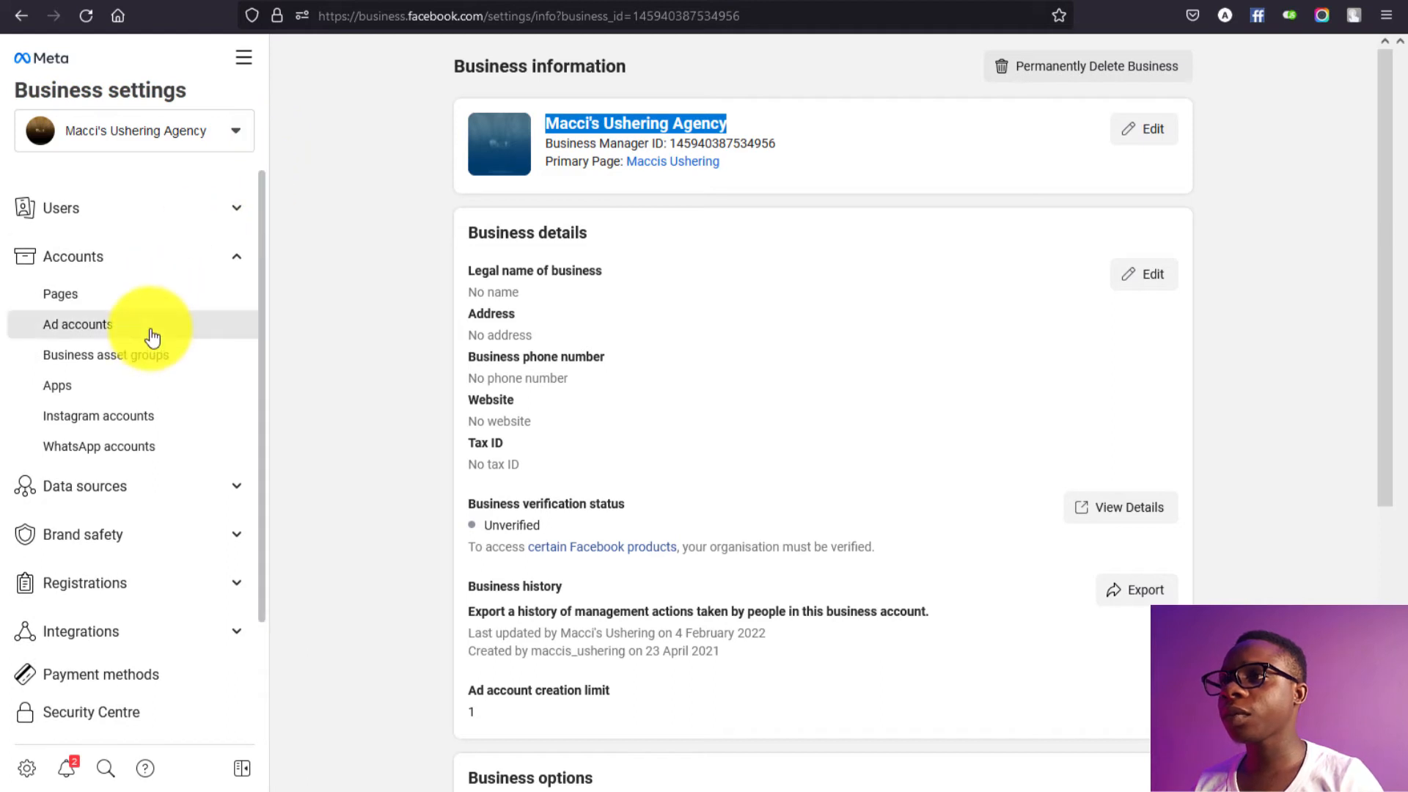
{"action": "left_click", "coordinate": [151, 335]}
Step: Under Ad accounts, choose Add > Create a new ad account
{"action": "left_click", "coordinate": [831, 483]}
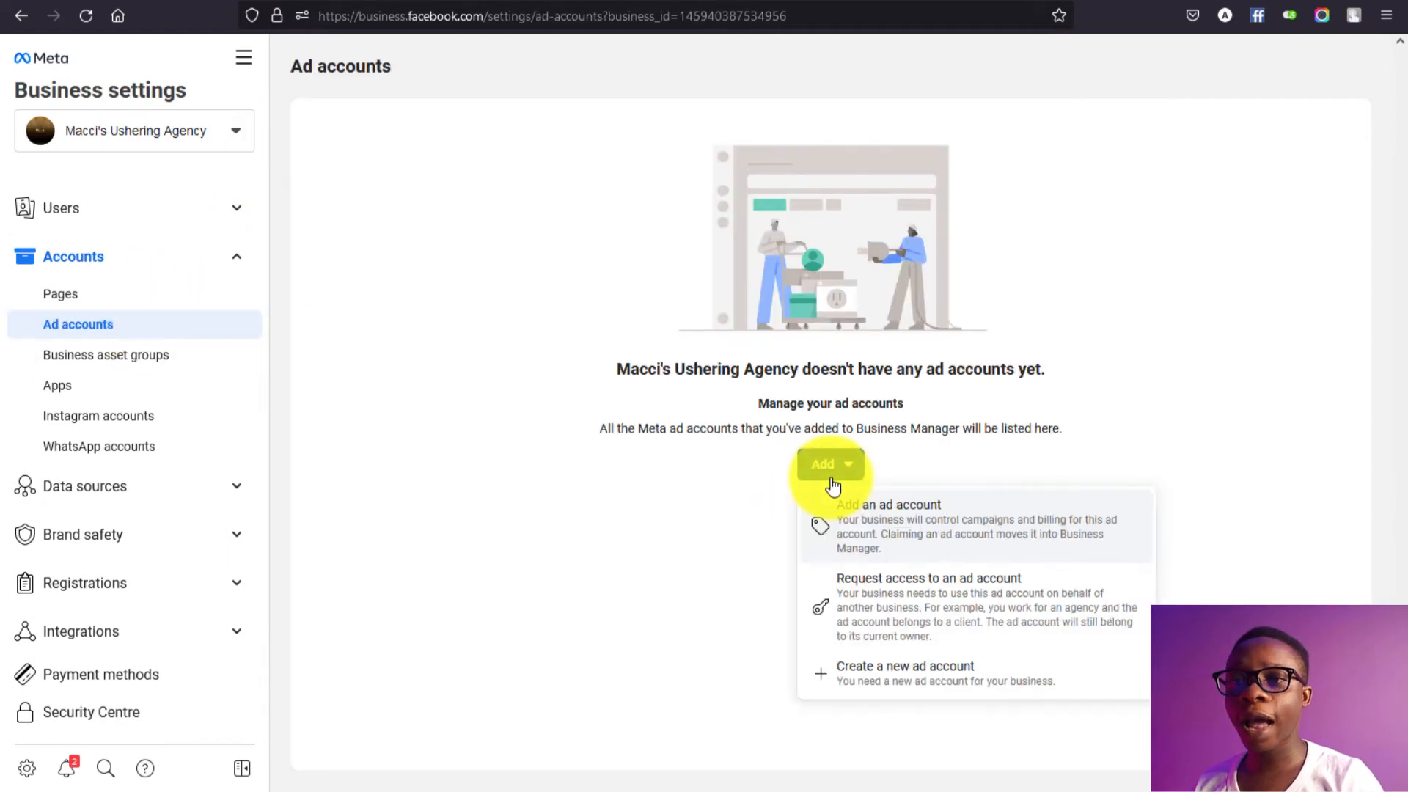
{"action": "left_click", "coordinate": [885, 674]}
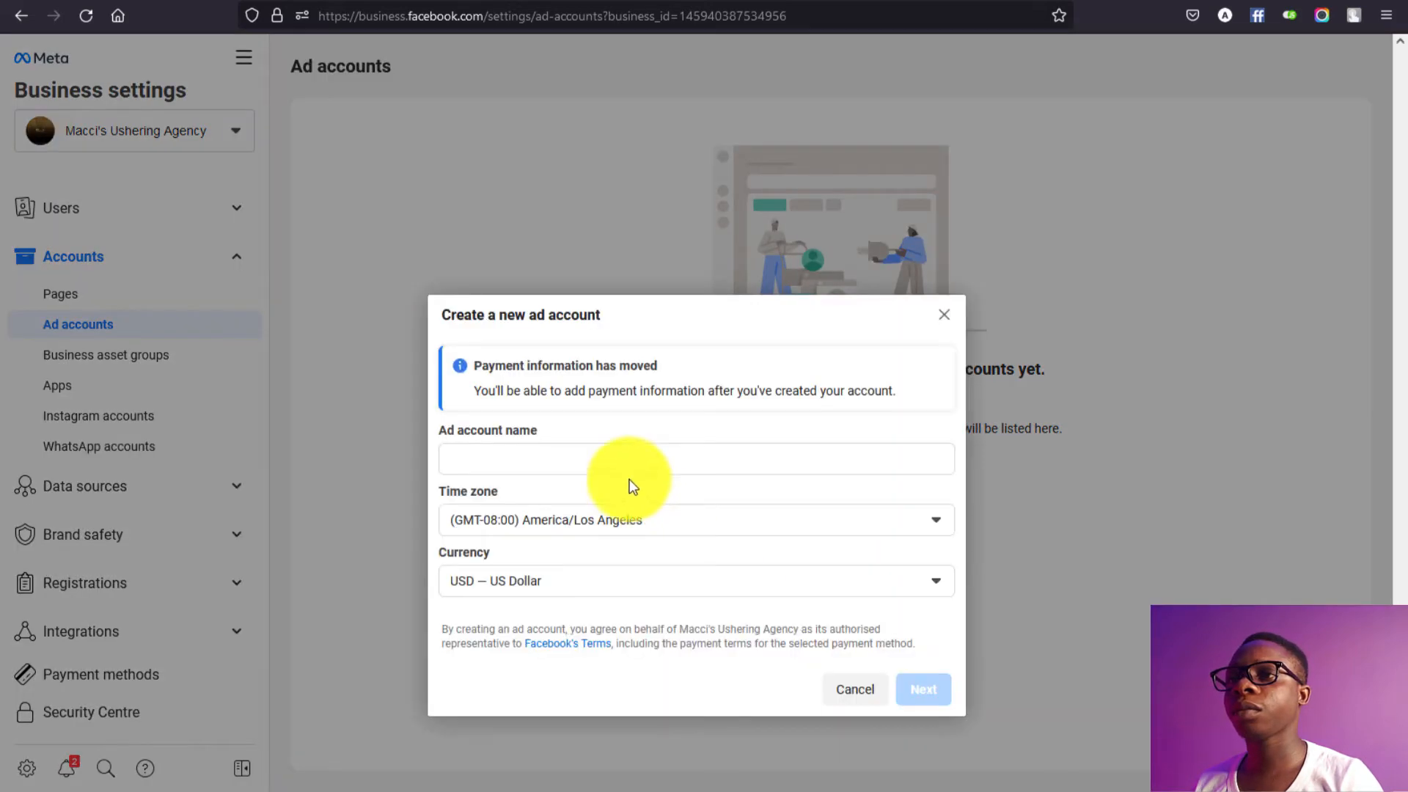
Step: Name the ad account Macci's Ushering Agency and set its time zone to Africa/Lagos
{"action": "left_click", "coordinate": [559, 457]}
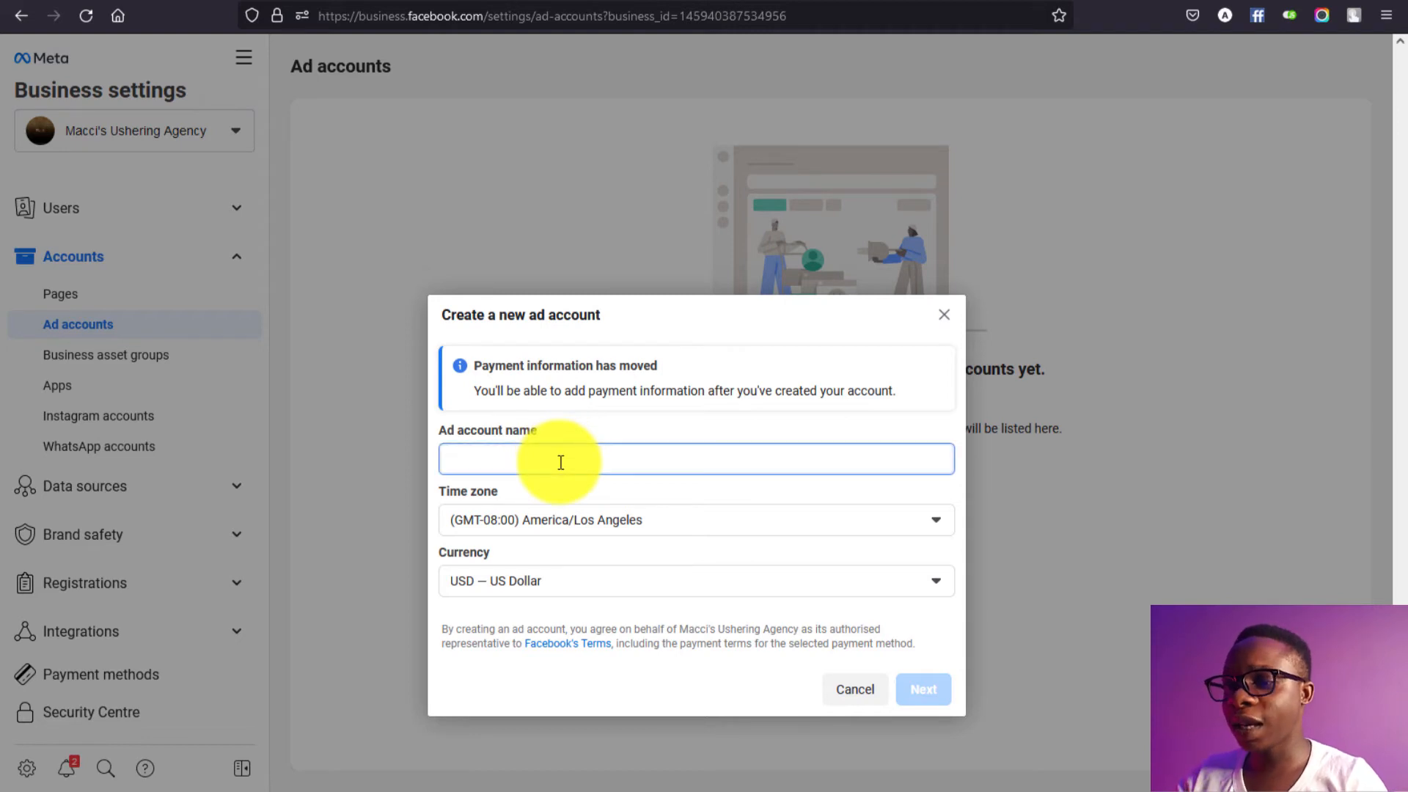
{"action": "key", "text": "ctrl+v"}
{"action": "left_click", "coordinate": [579, 519]}
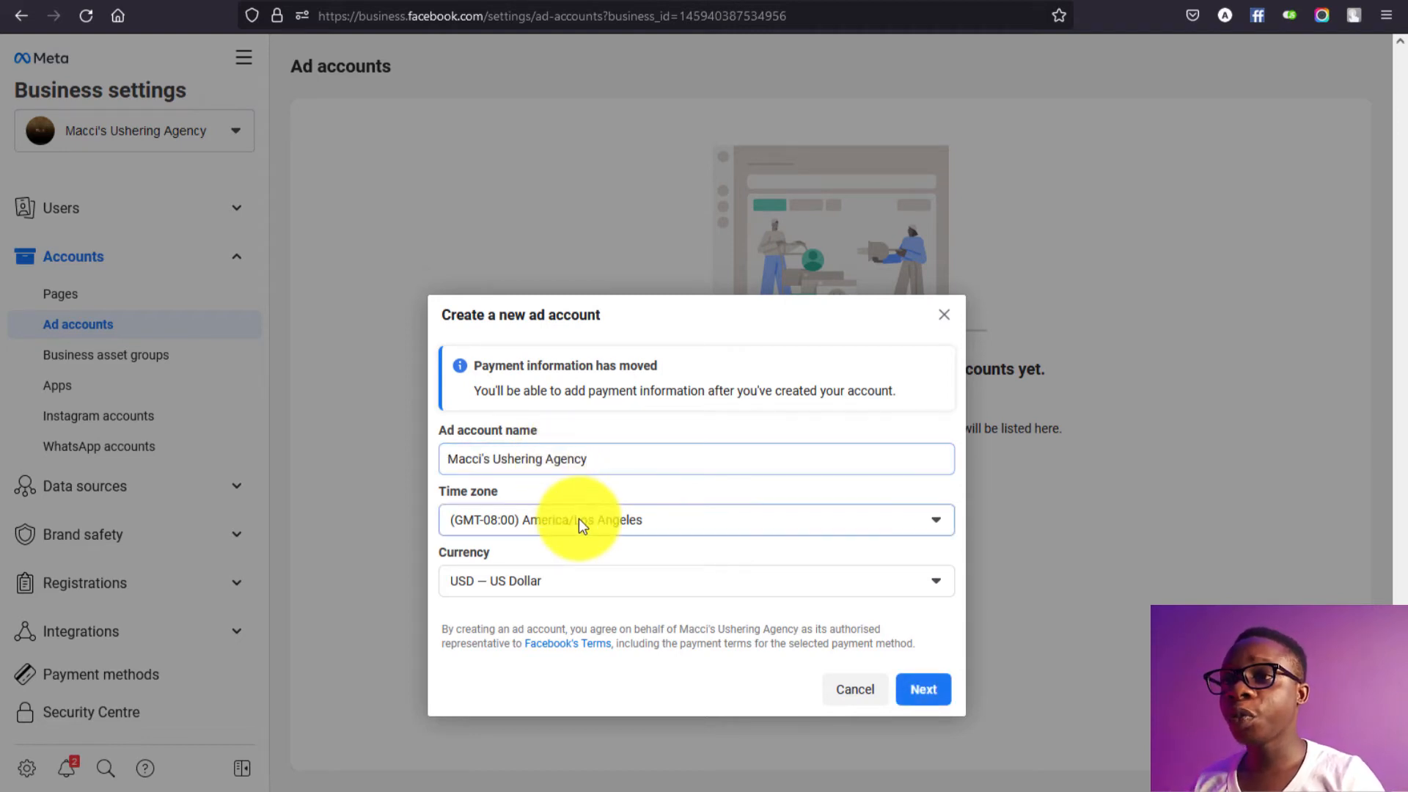
{"action": "left_click", "coordinate": [578, 519]}
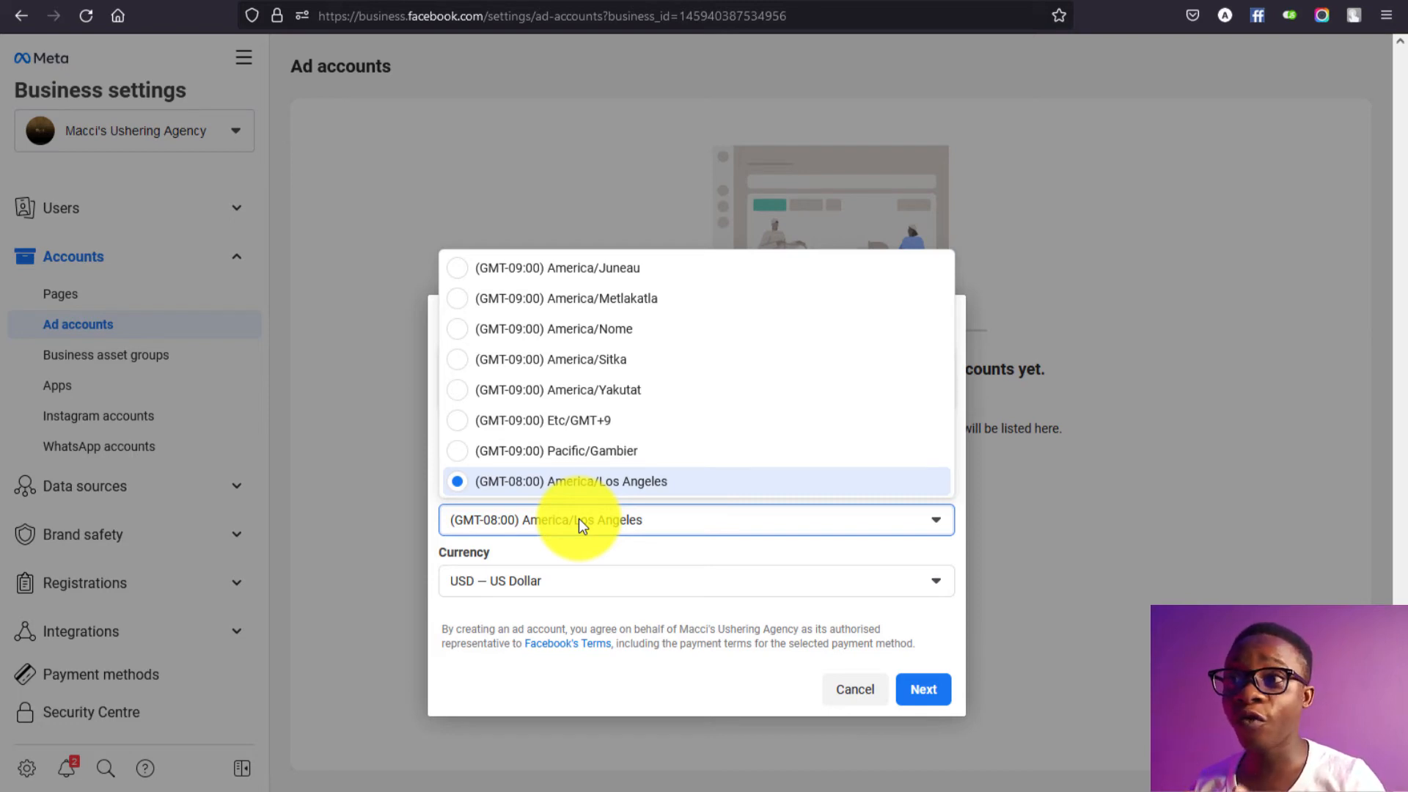
{"action": "scroll", "coordinate": [584, 417], "scroll_direction": "down", "scroll_amount": 15}
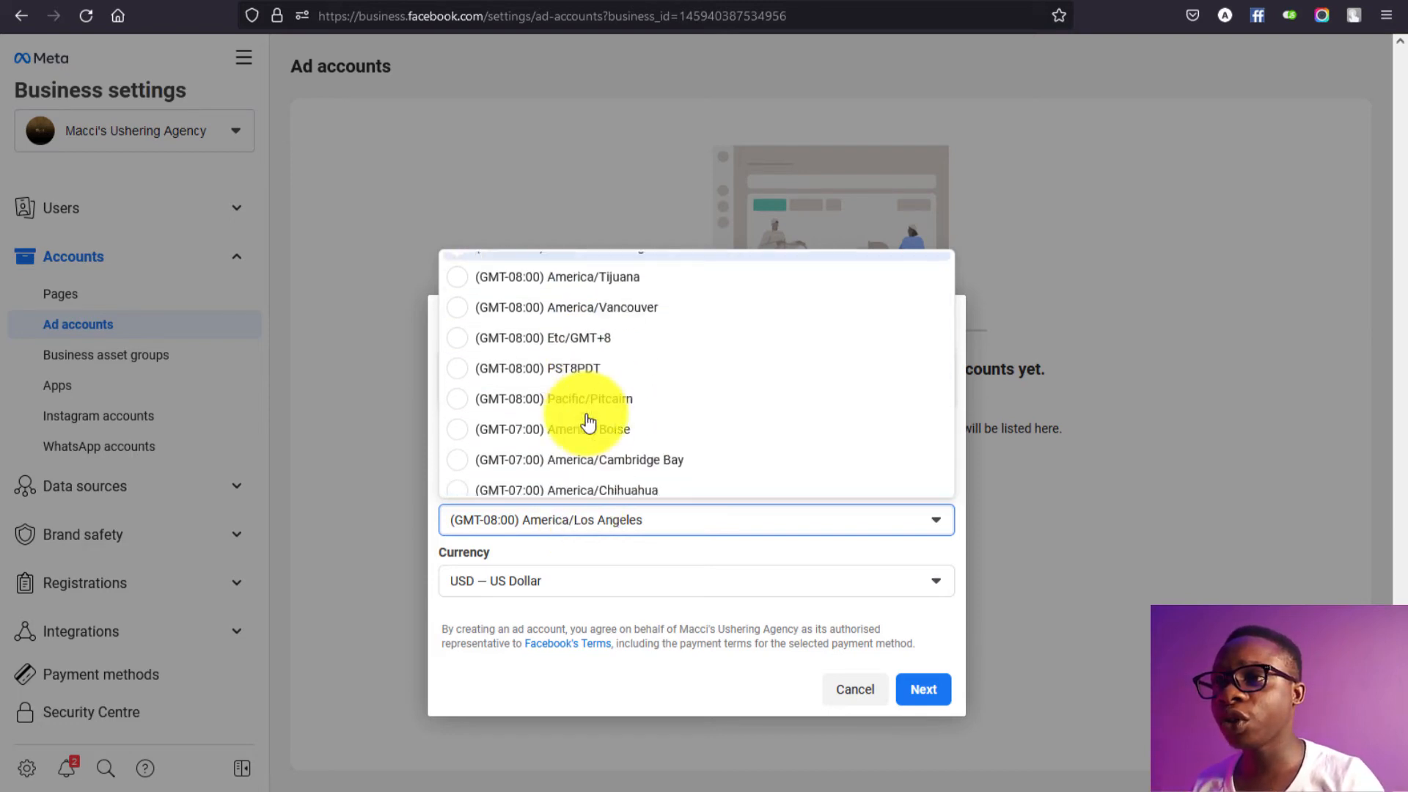
{"action": "scroll", "coordinate": [588, 415], "scroll_direction": "down", "scroll_amount": 15}
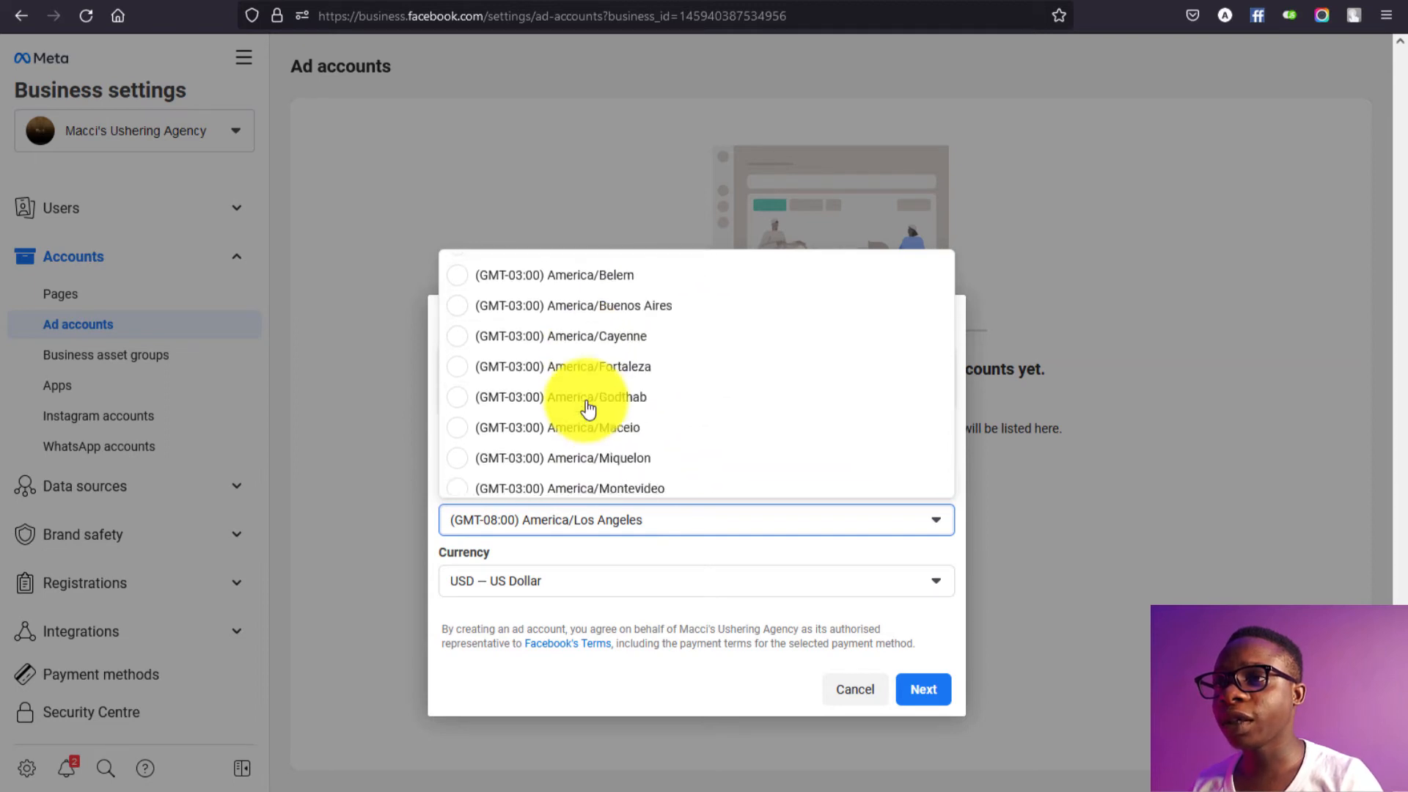
{"action": "scroll", "coordinate": [587, 366], "scroll_direction": "down", "scroll_amount": 15}
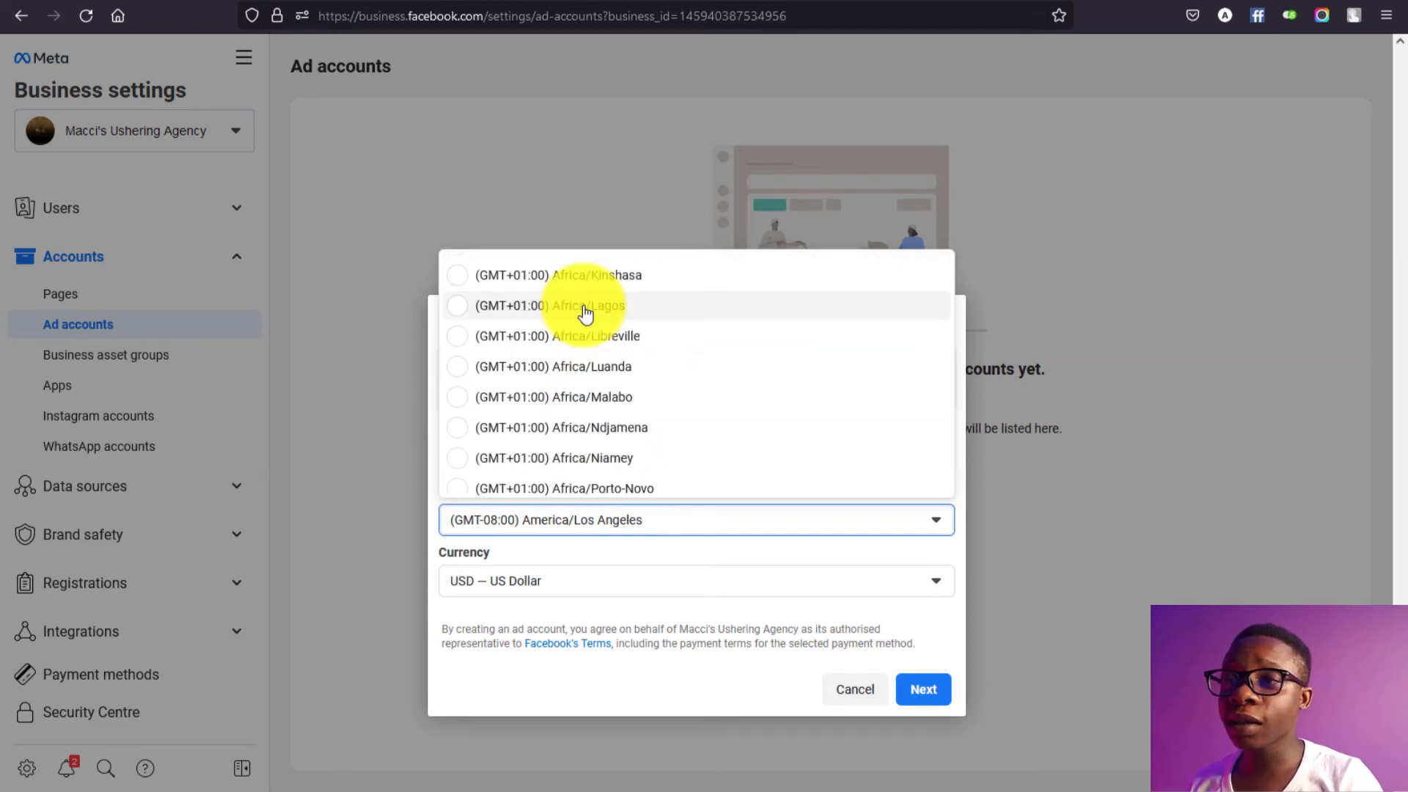
{"action": "left_click", "coordinate": [585, 308]}
Step: Set the currency to NGN — Nigerian Naira and continue to the next step
{"action": "left_click", "coordinate": [602, 586]}
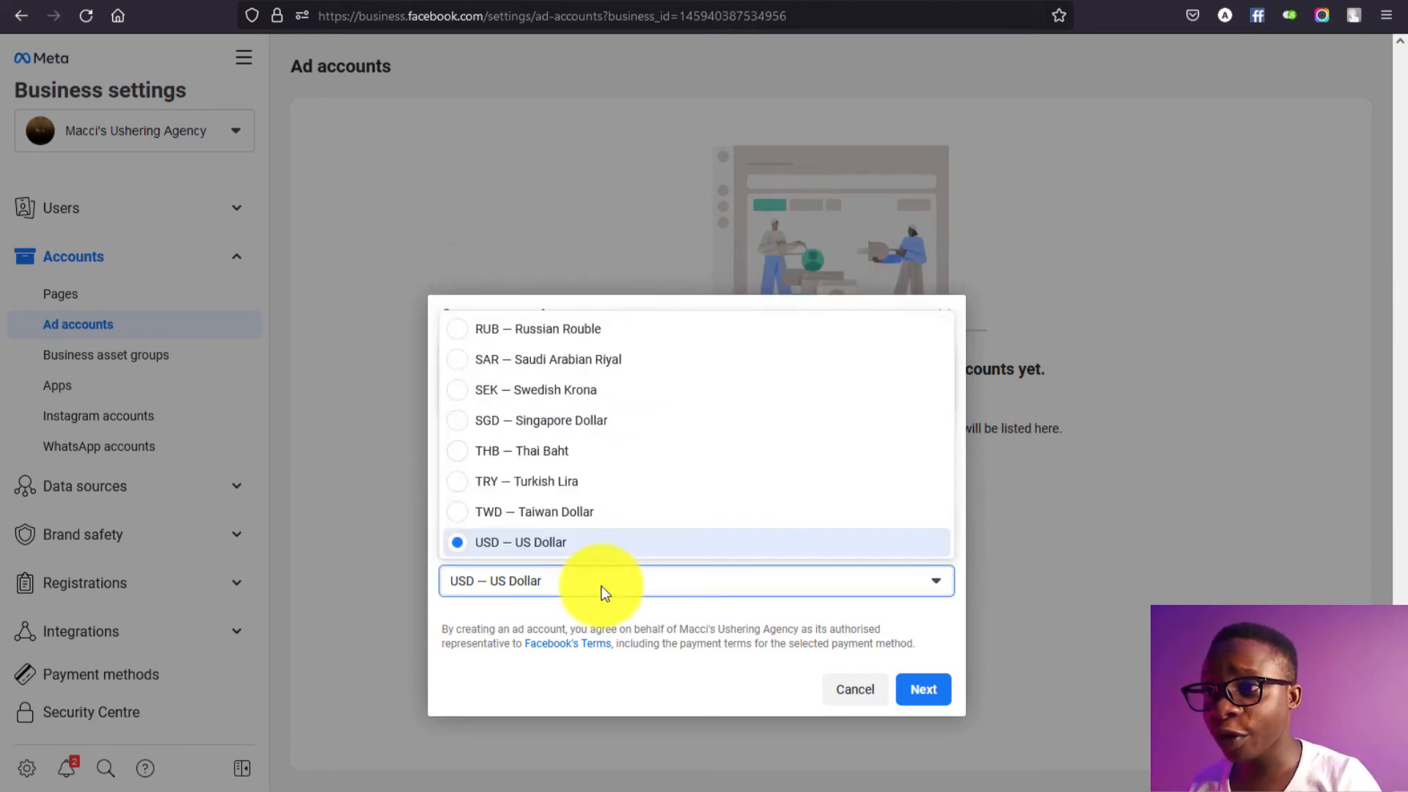
{"action": "scroll", "coordinate": [584, 522], "scroll_direction": "up", "scroll_amount": 5}
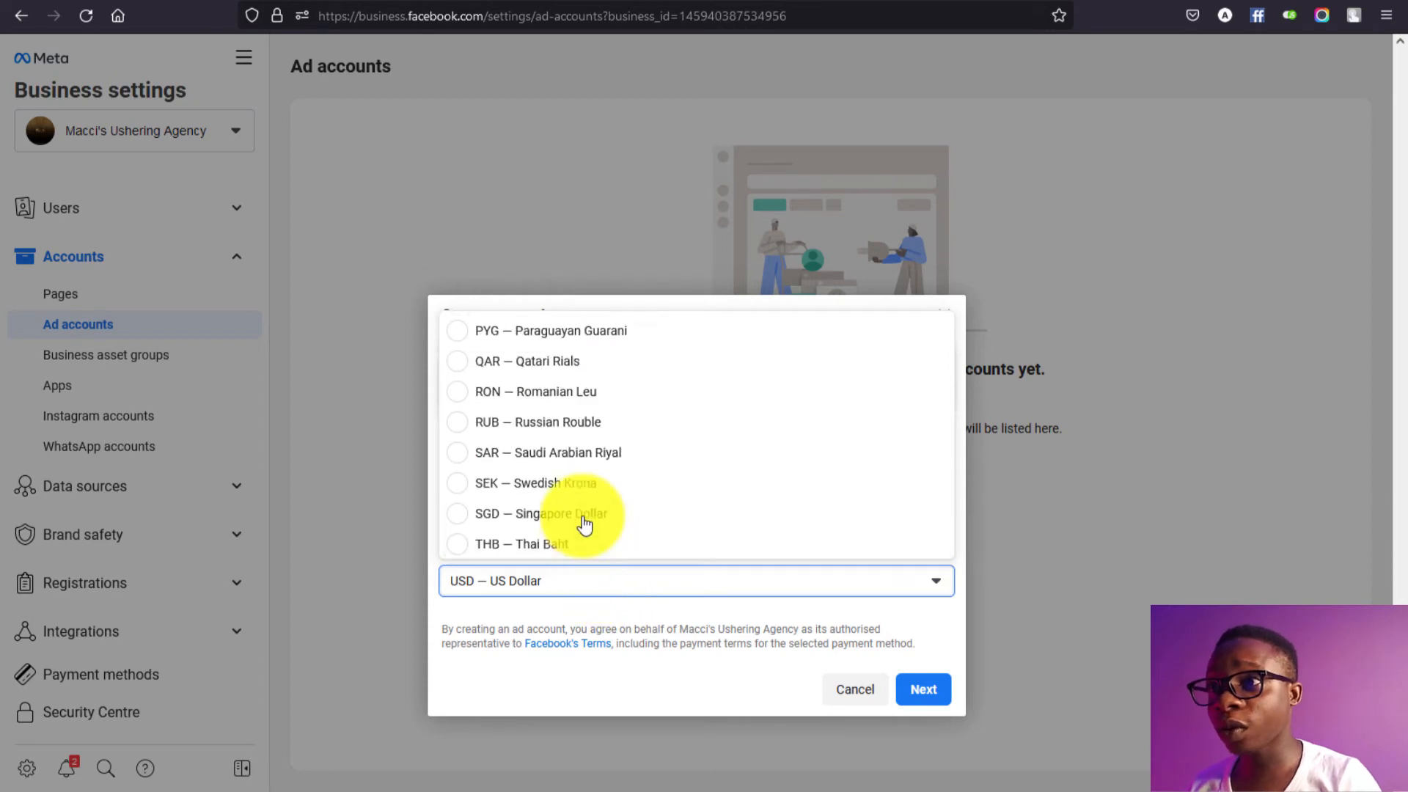
{"action": "scroll", "coordinate": [585, 522], "scroll_direction": "up", "scroll_amount": 2}
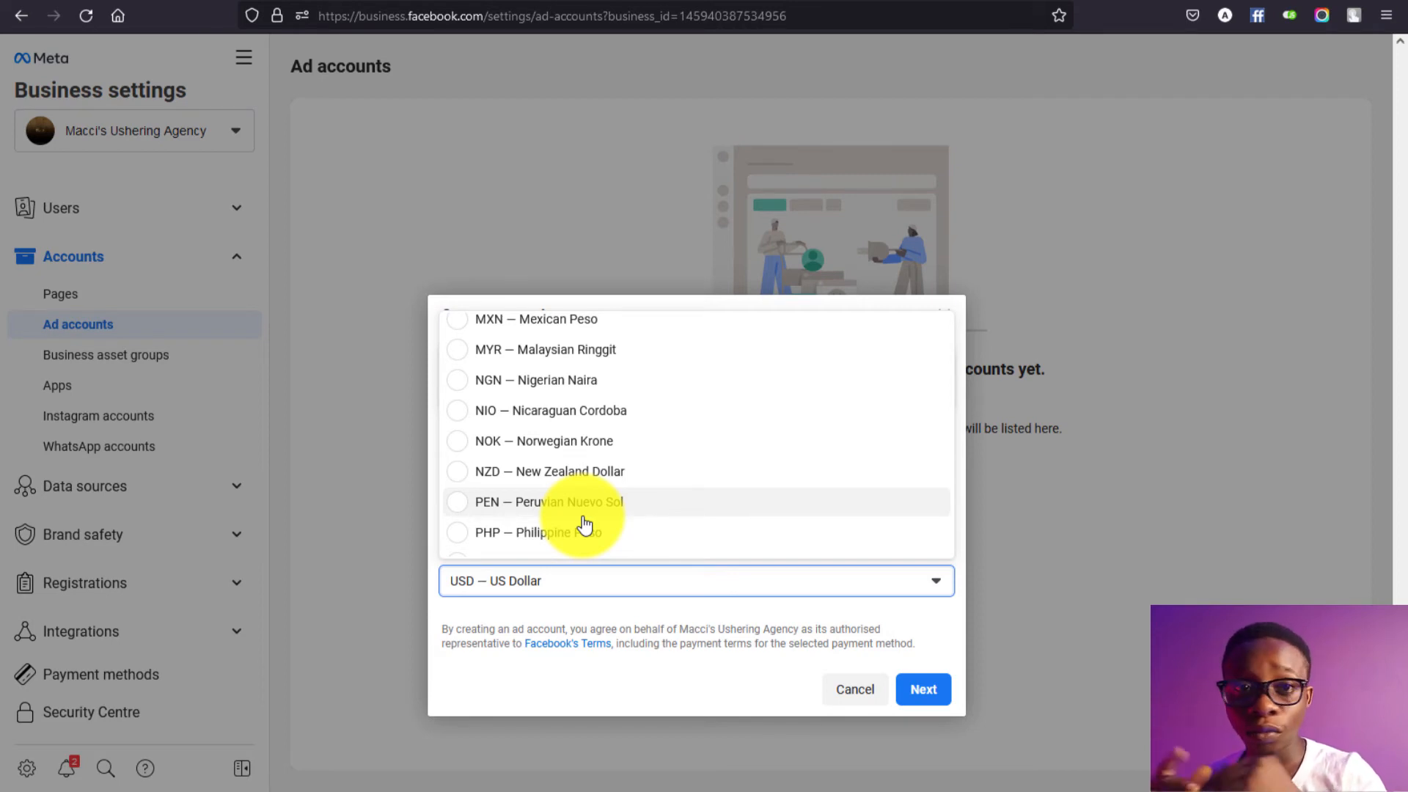
{"action": "left_click", "coordinate": [577, 388]}
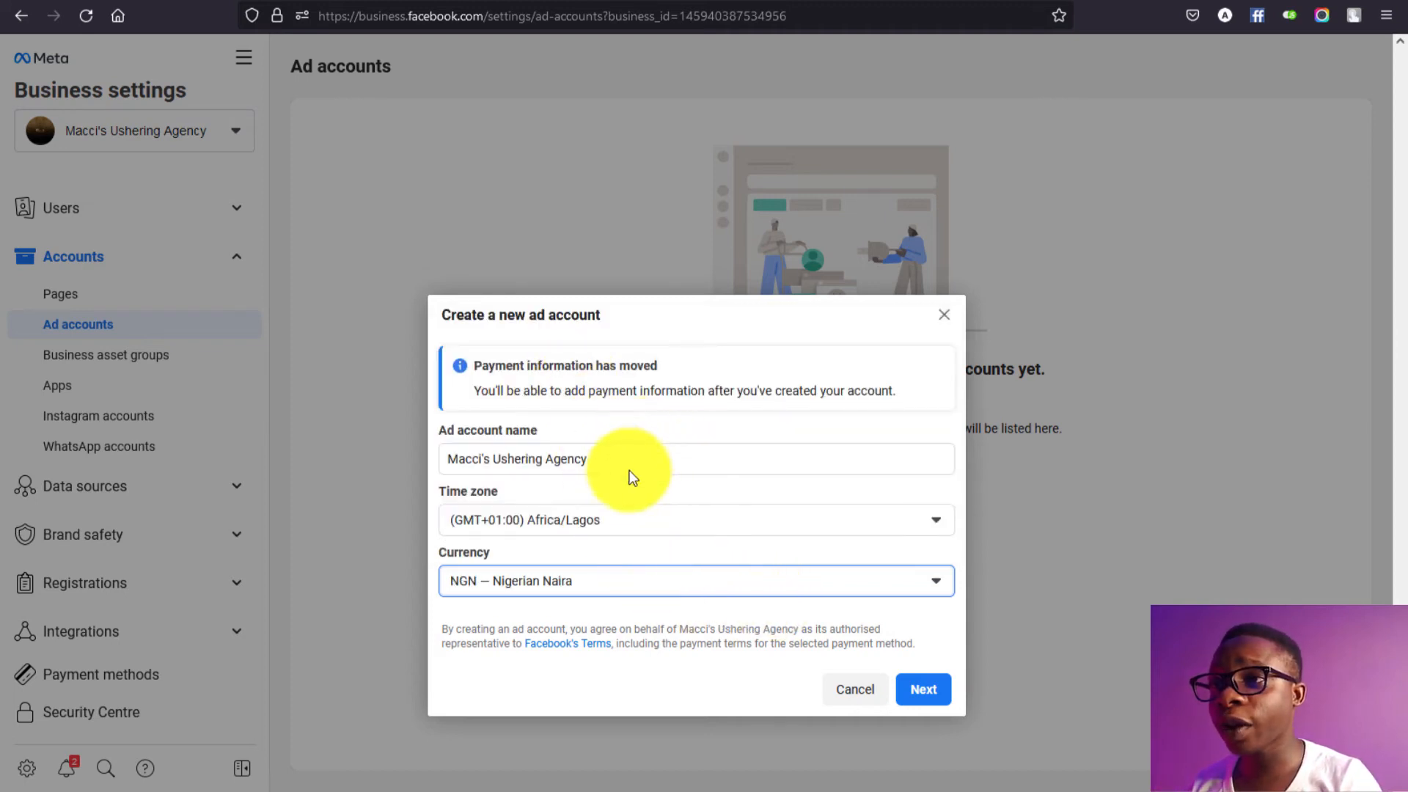
{"action": "left_click", "coordinate": [921, 693]}
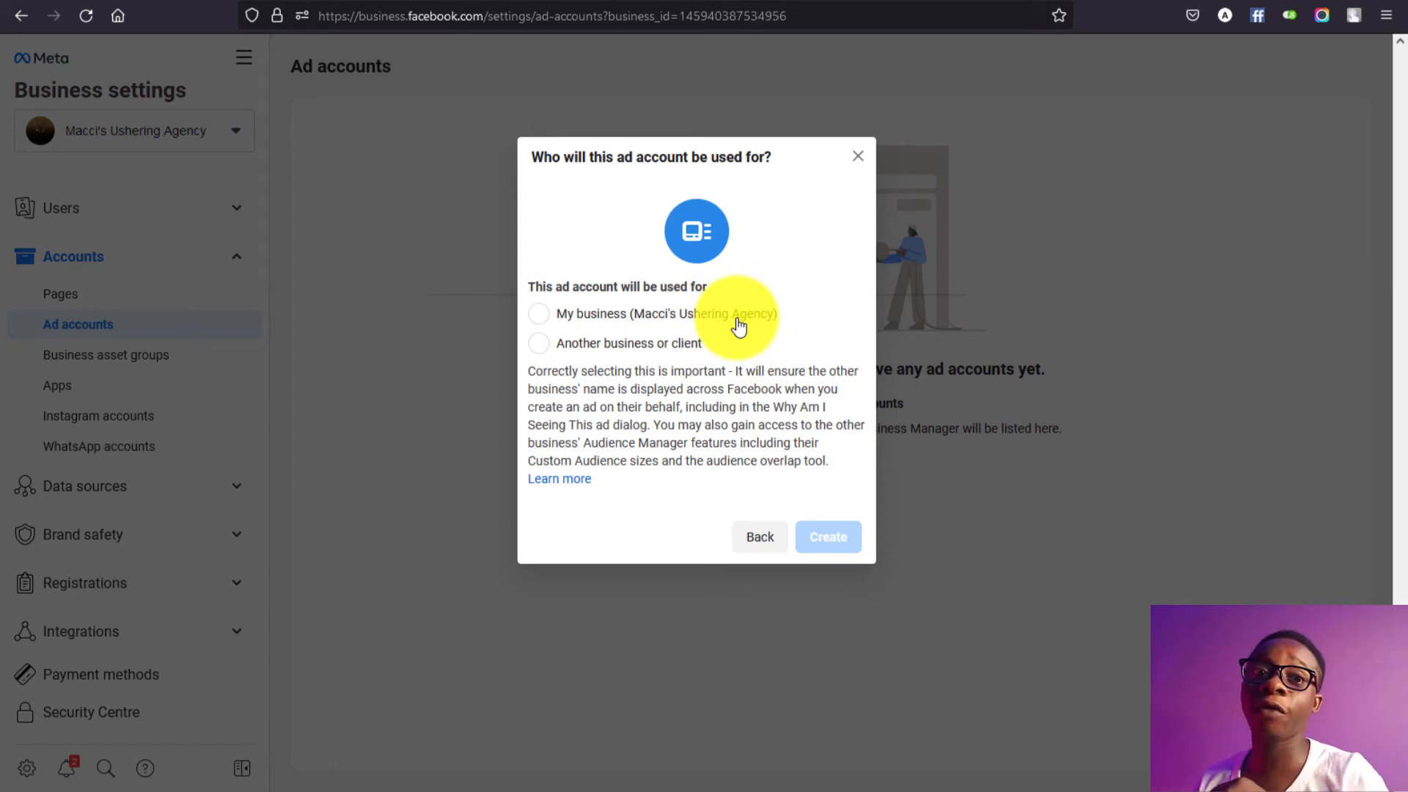
Step: Create the ad account for My business and assign the listed person full control
{"action": "left_click", "coordinate": [701, 317]}
{"action": "left_click", "coordinate": [828, 537]}
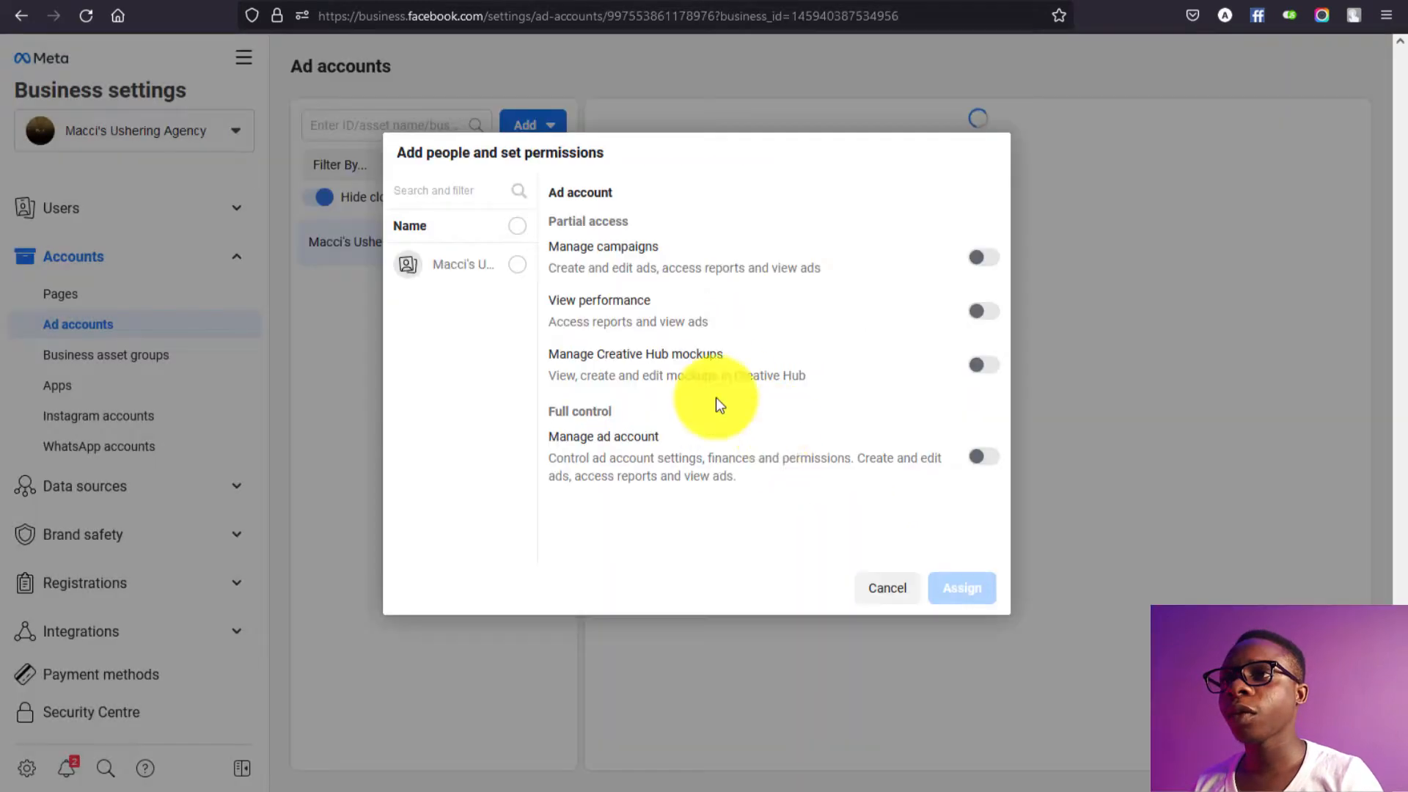
{"action": "left_click", "coordinate": [517, 266]}
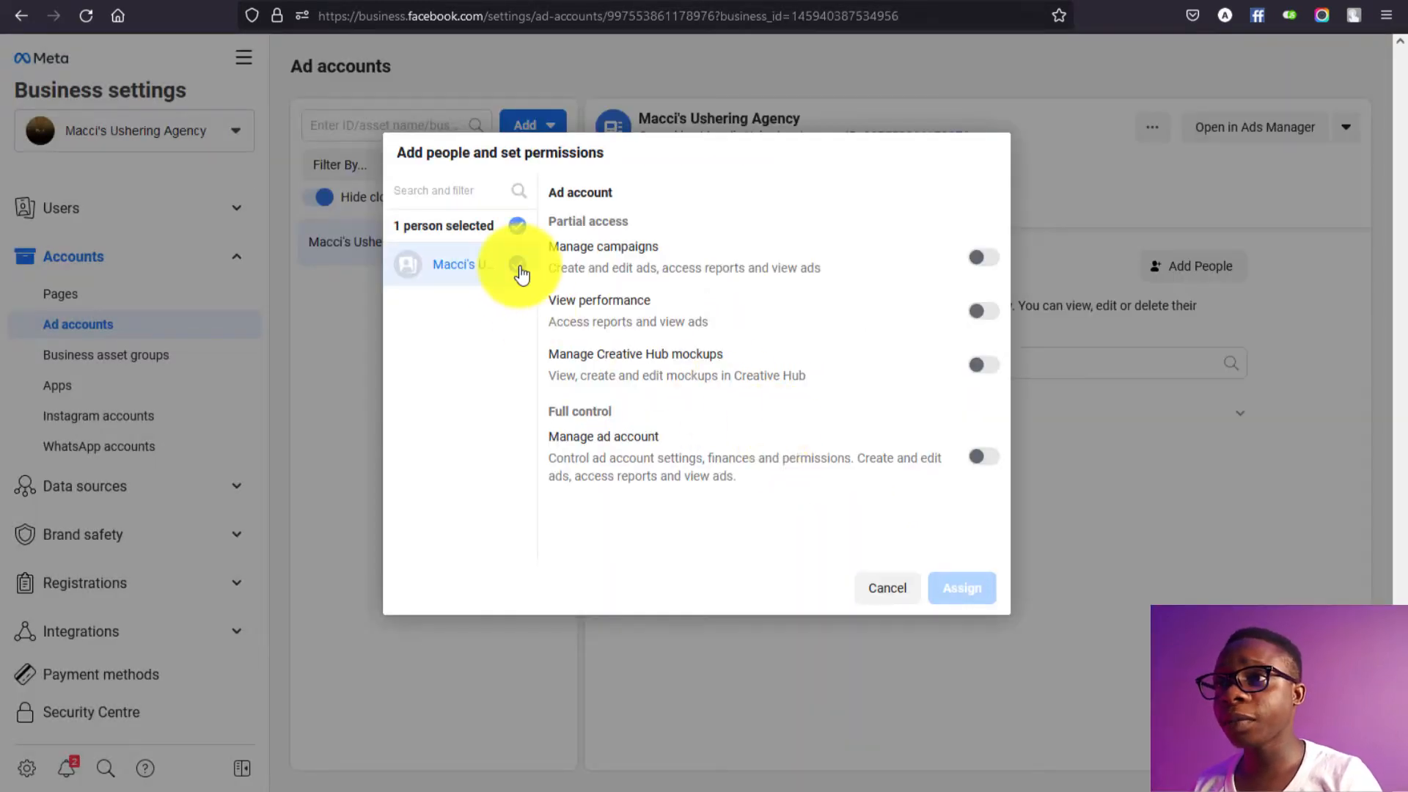
{"action": "left_click", "coordinate": [983, 256]}
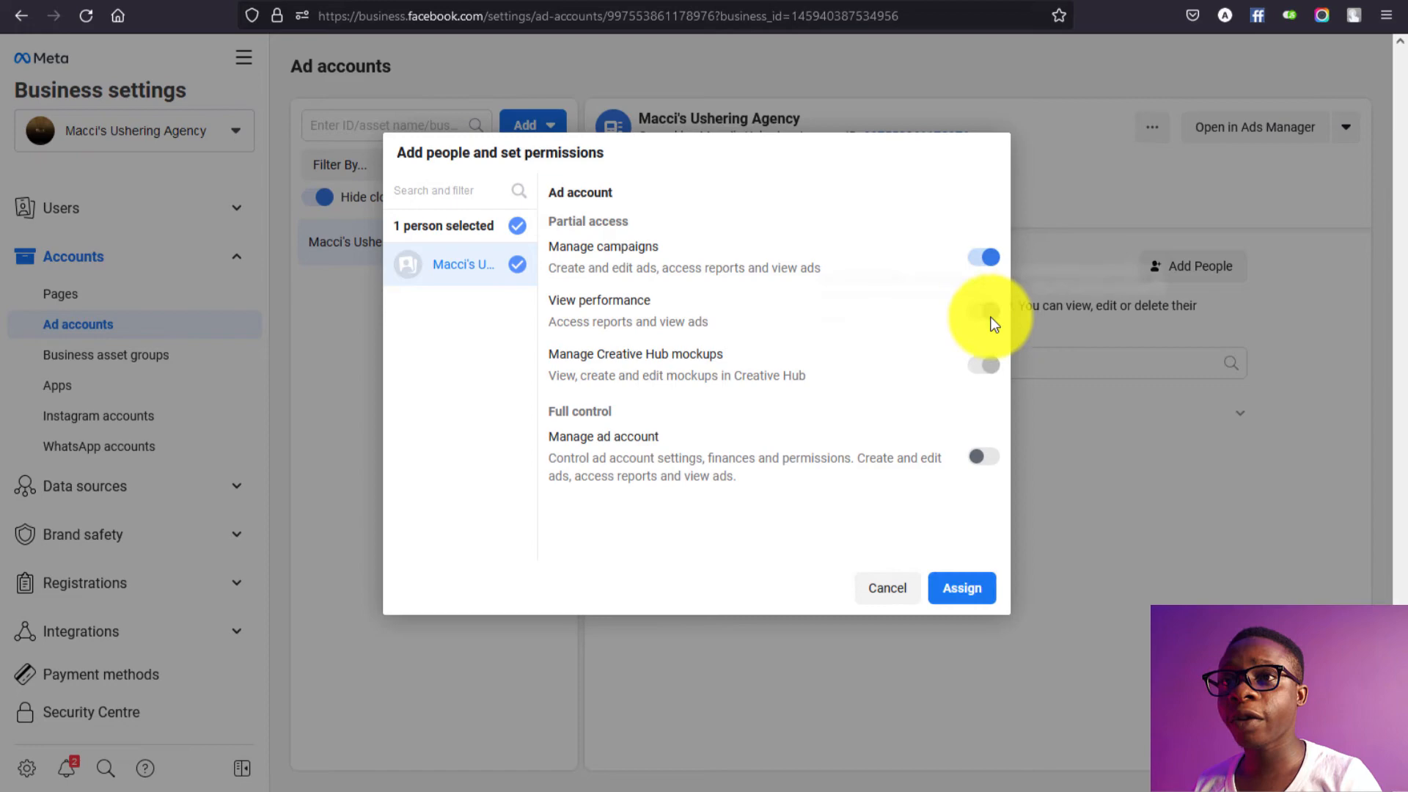
{"action": "left_click", "coordinate": [983, 456]}
{"action": "left_click", "coordinate": [961, 589]}
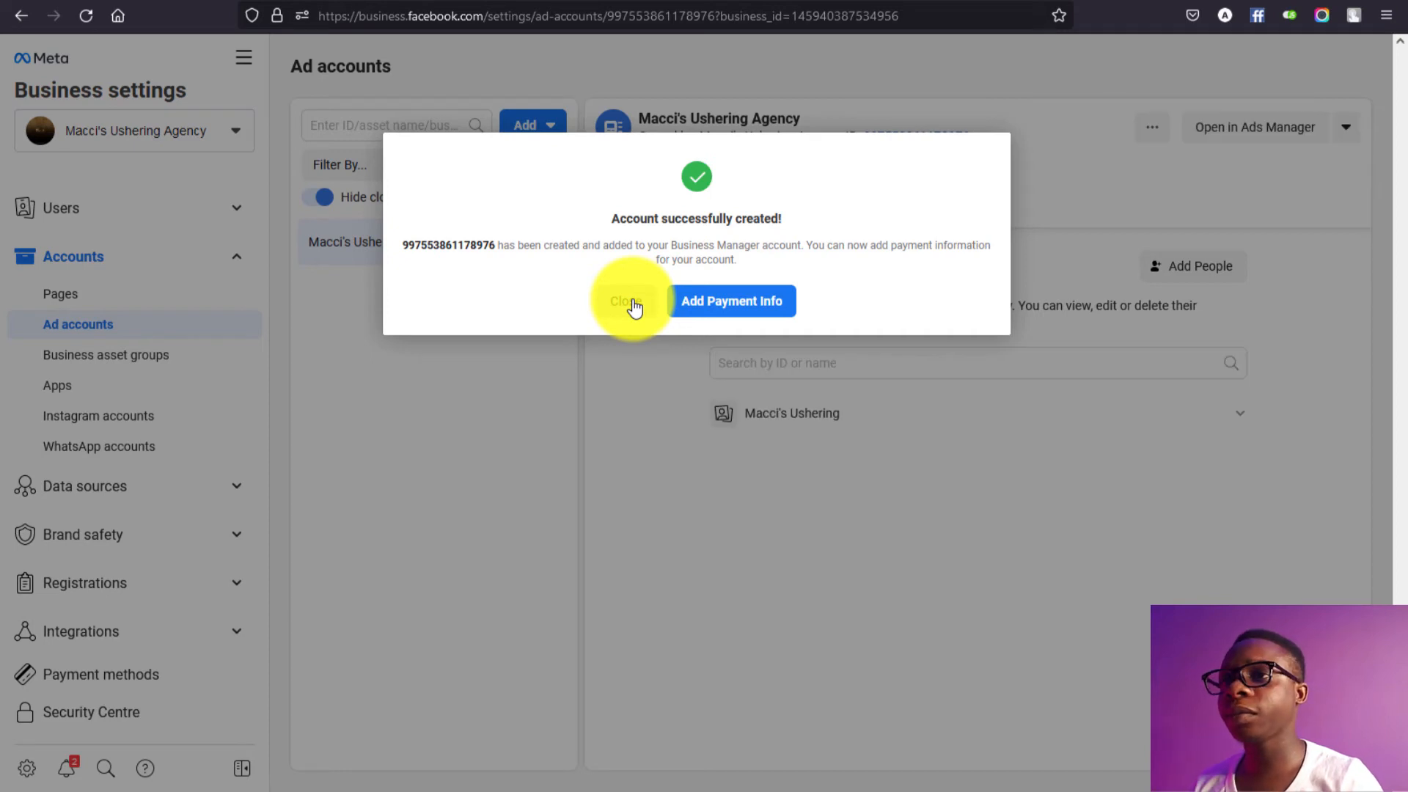
Step: Close the account-created message, skip payment info, and expand the Users section
{"action": "left_click", "coordinate": [634, 307]}
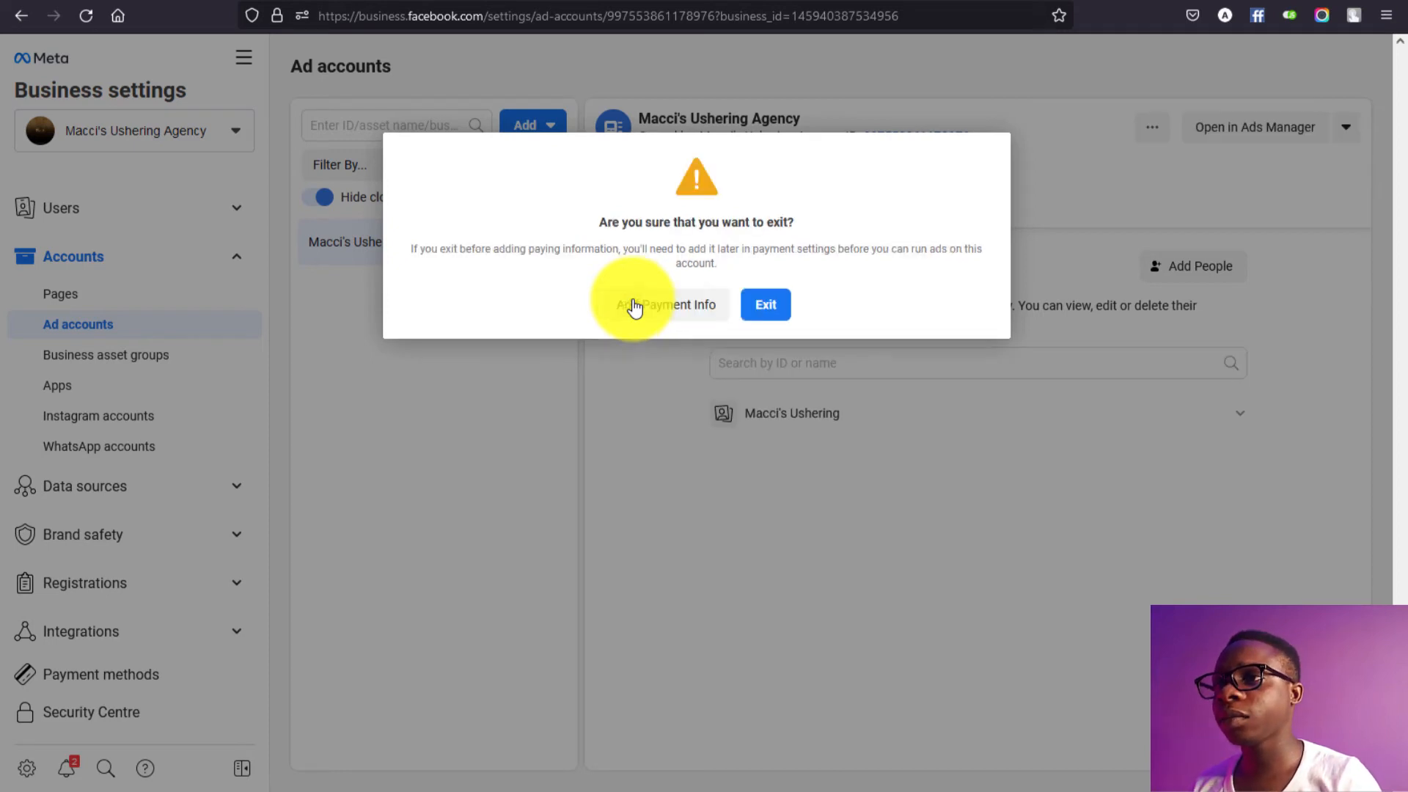
{"action": "left_click", "coordinate": [763, 305]}
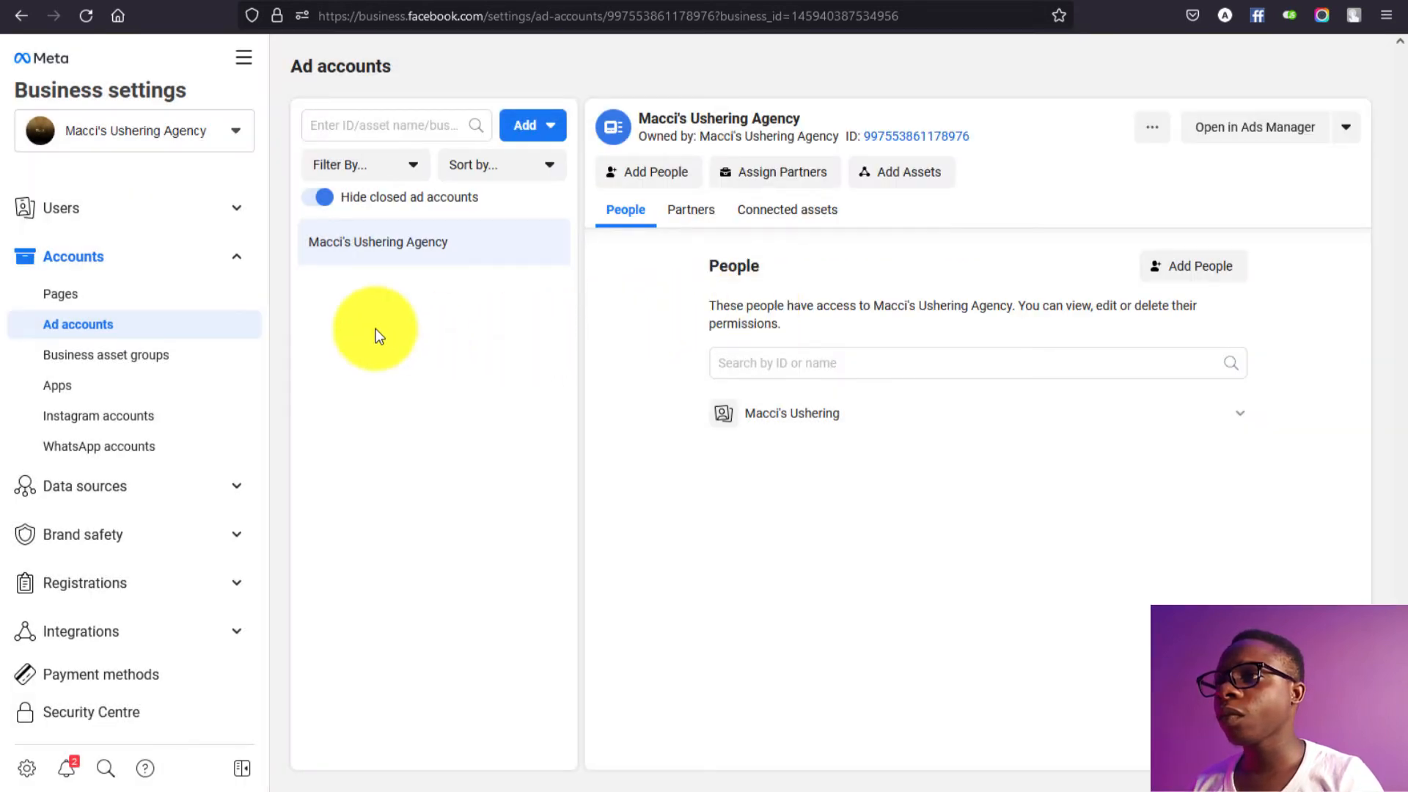
{"action": "left_click", "coordinate": [165, 212]}
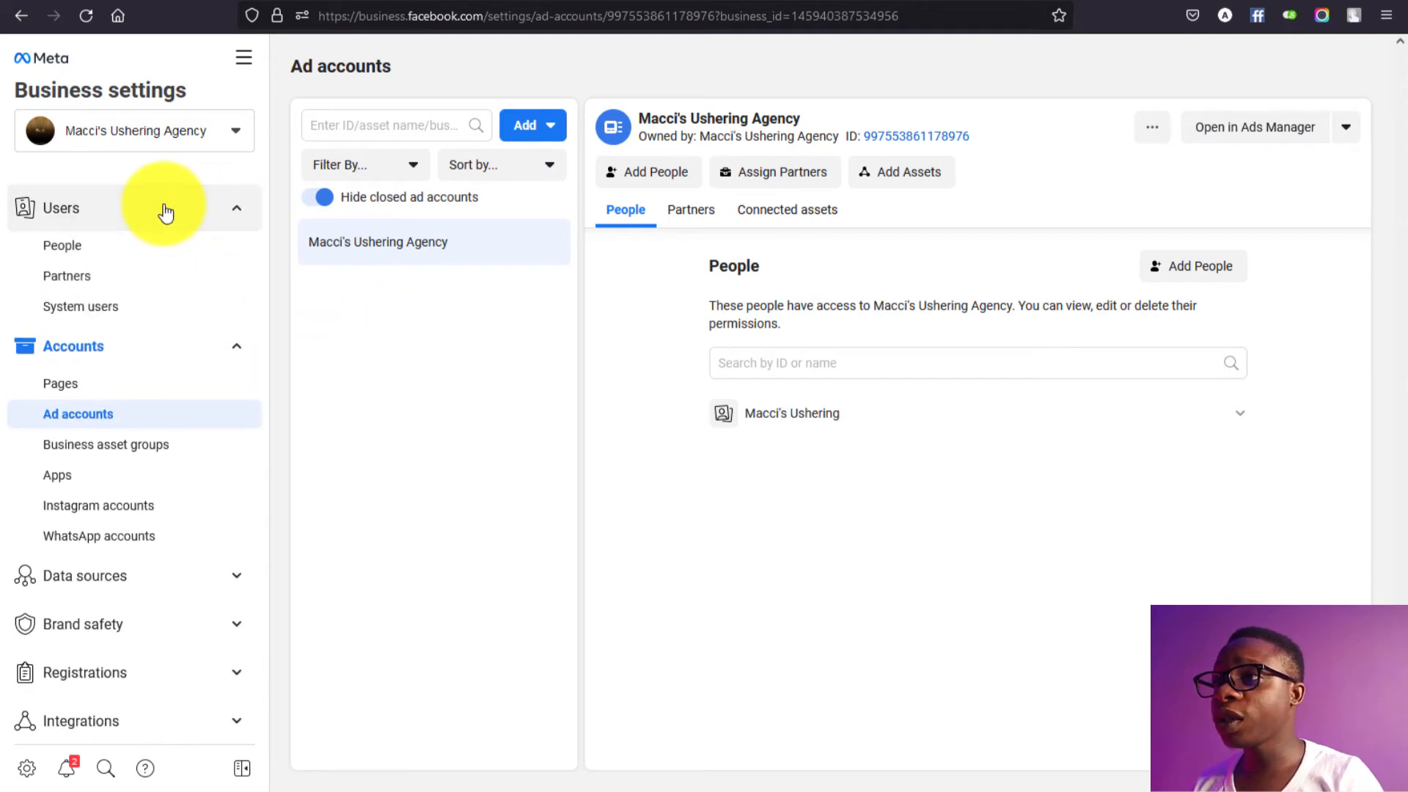
Step: On the People page, review the Maccis Ushering Page and ad account permissions, saving the Page permissions
{"action": "left_click", "coordinate": [156, 256]}
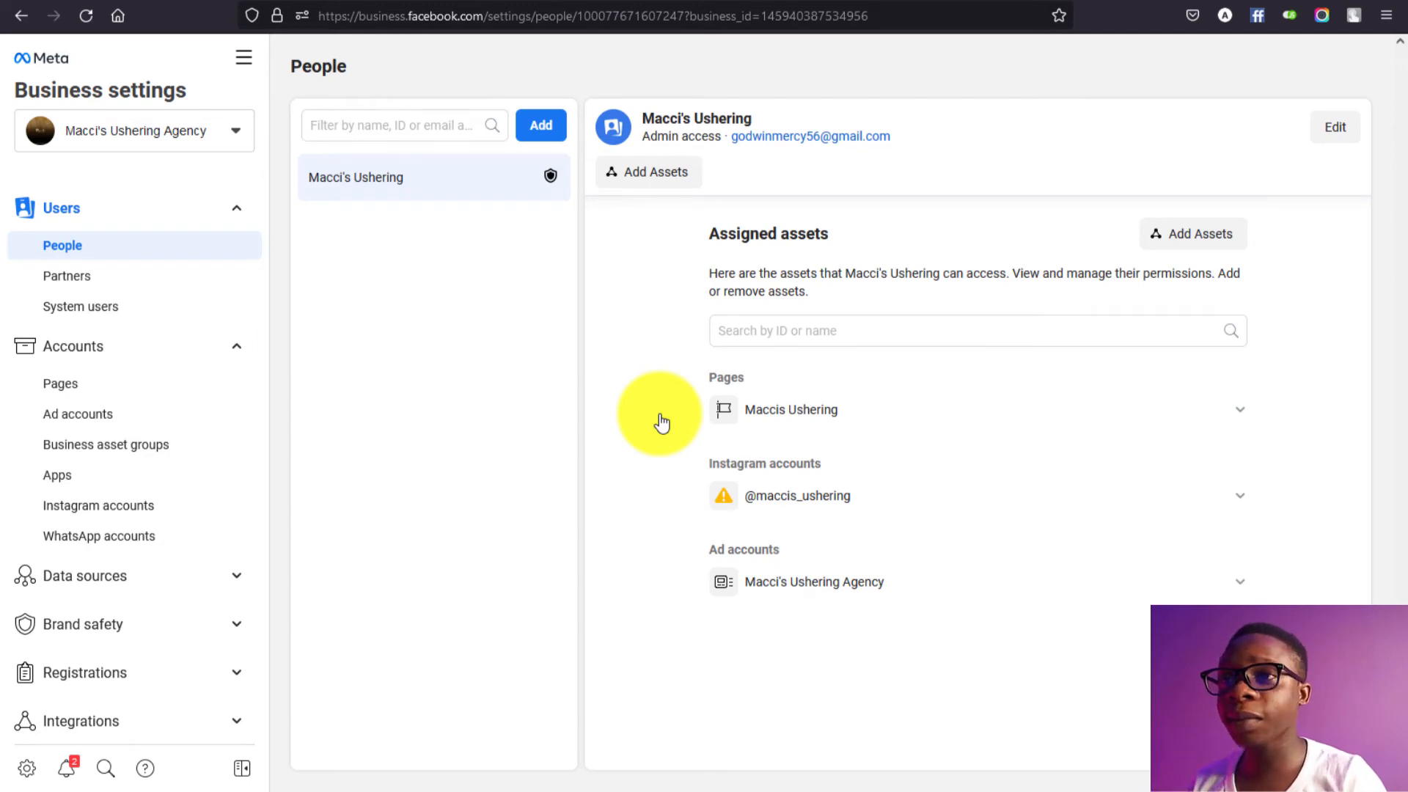
{"action": "left_click", "coordinate": [896, 432]}
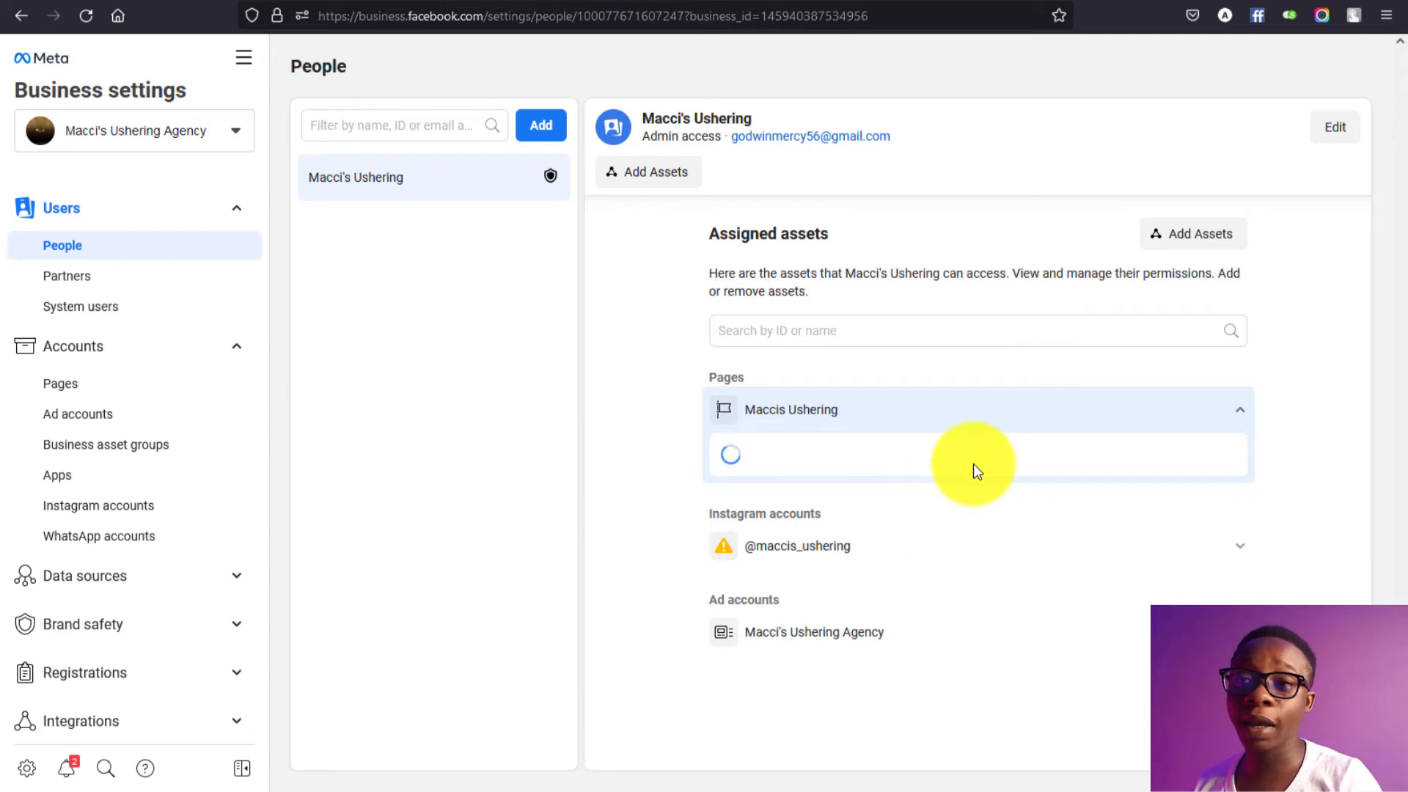
{"action": "scroll", "coordinate": [1075, 695], "scroll_direction": "down", "scroll_amount": 2}
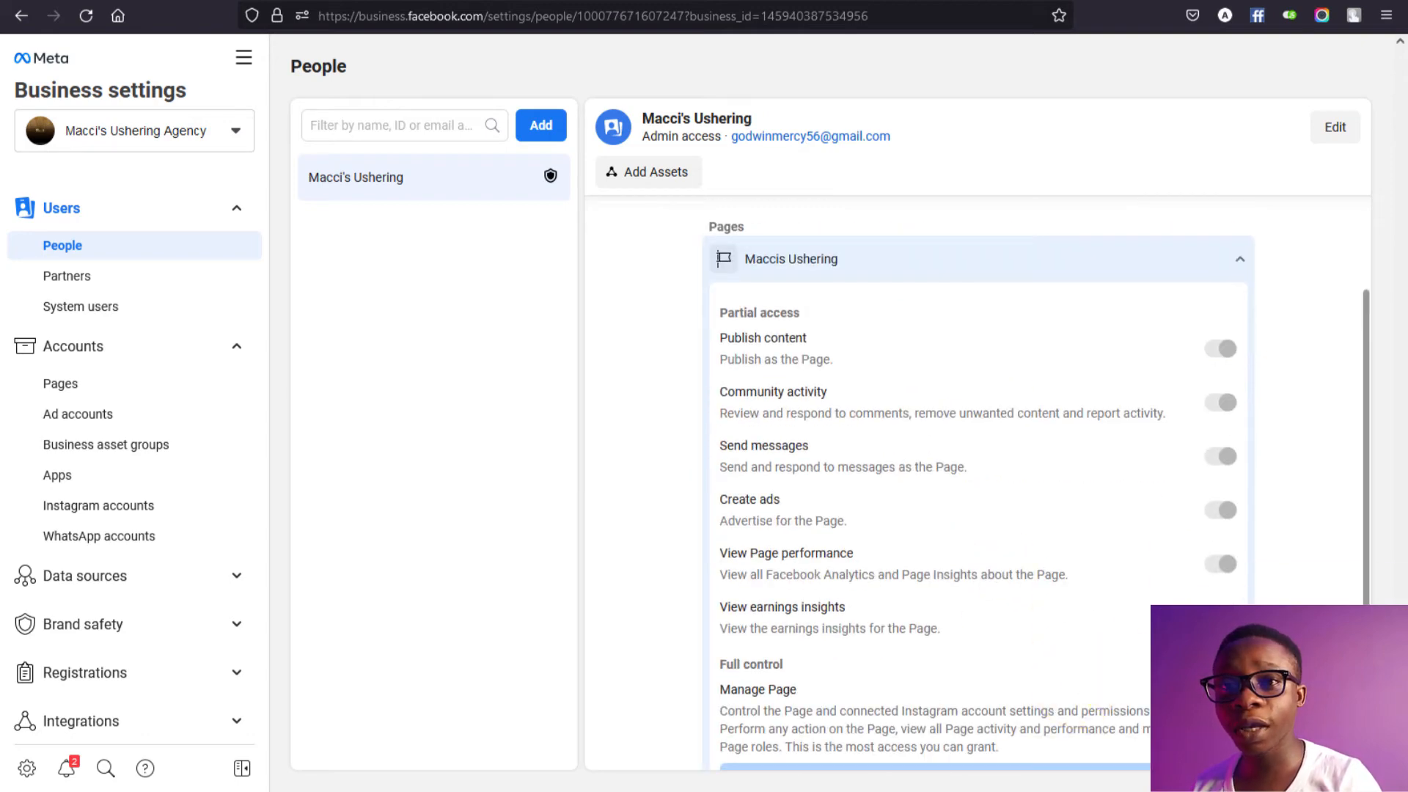
{"action": "scroll", "coordinate": [1032, 672], "scroll_direction": "down", "scroll_amount": 2}
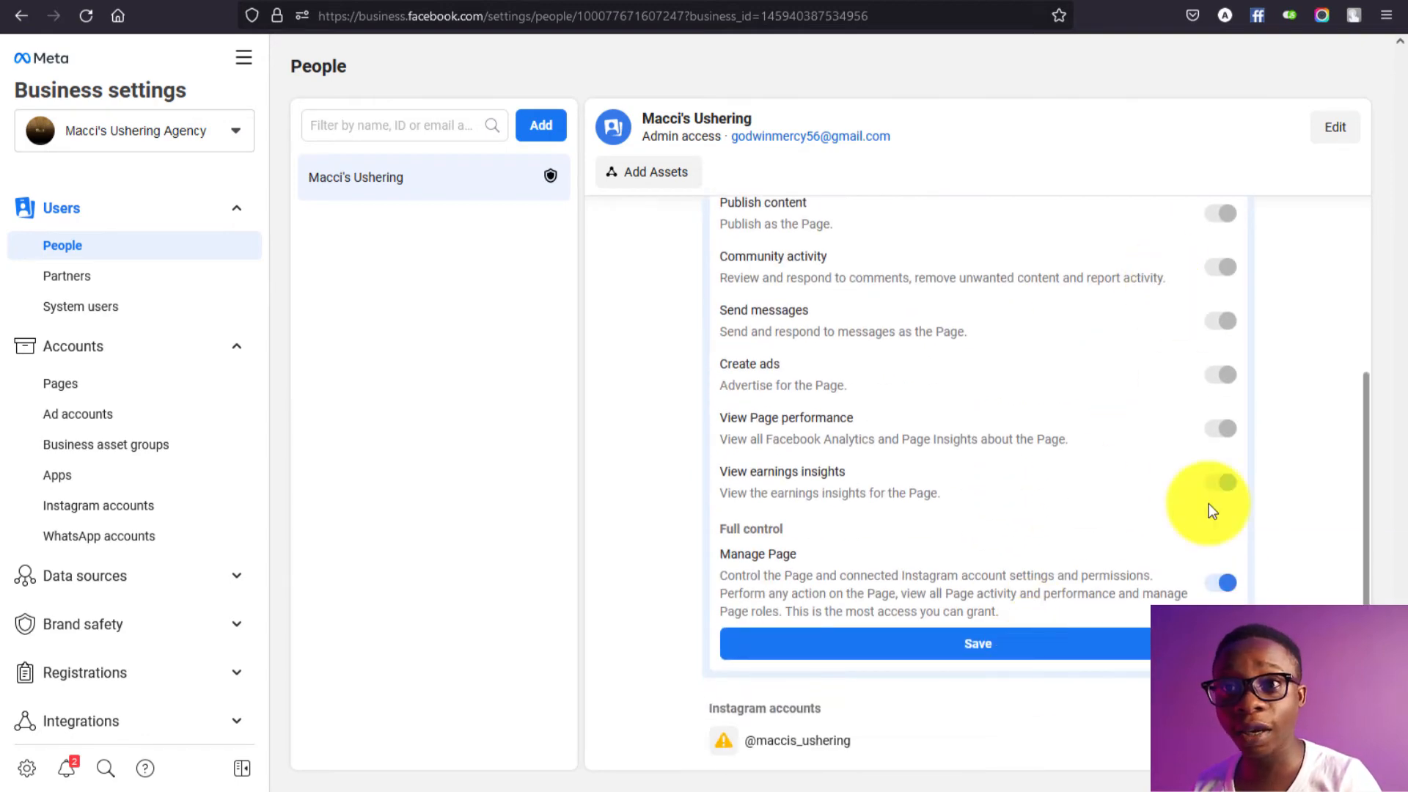
{"action": "left_click", "coordinate": [1128, 647]}
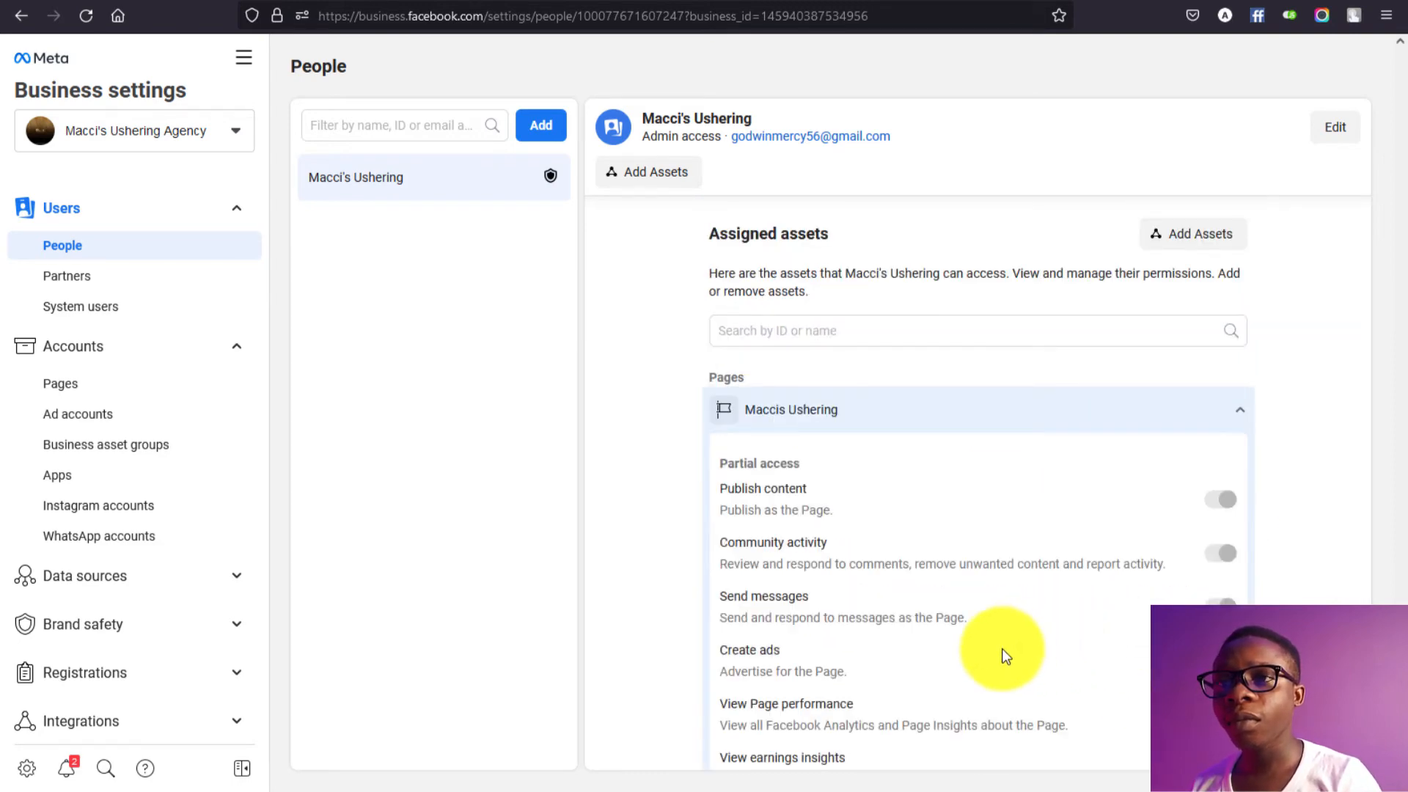
{"action": "scroll", "coordinate": [1001, 648], "scroll_direction": "down", "scroll_amount": 6}
{"action": "scroll", "coordinate": [1127, 212], "scroll_direction": "up", "scroll_amount": 3}
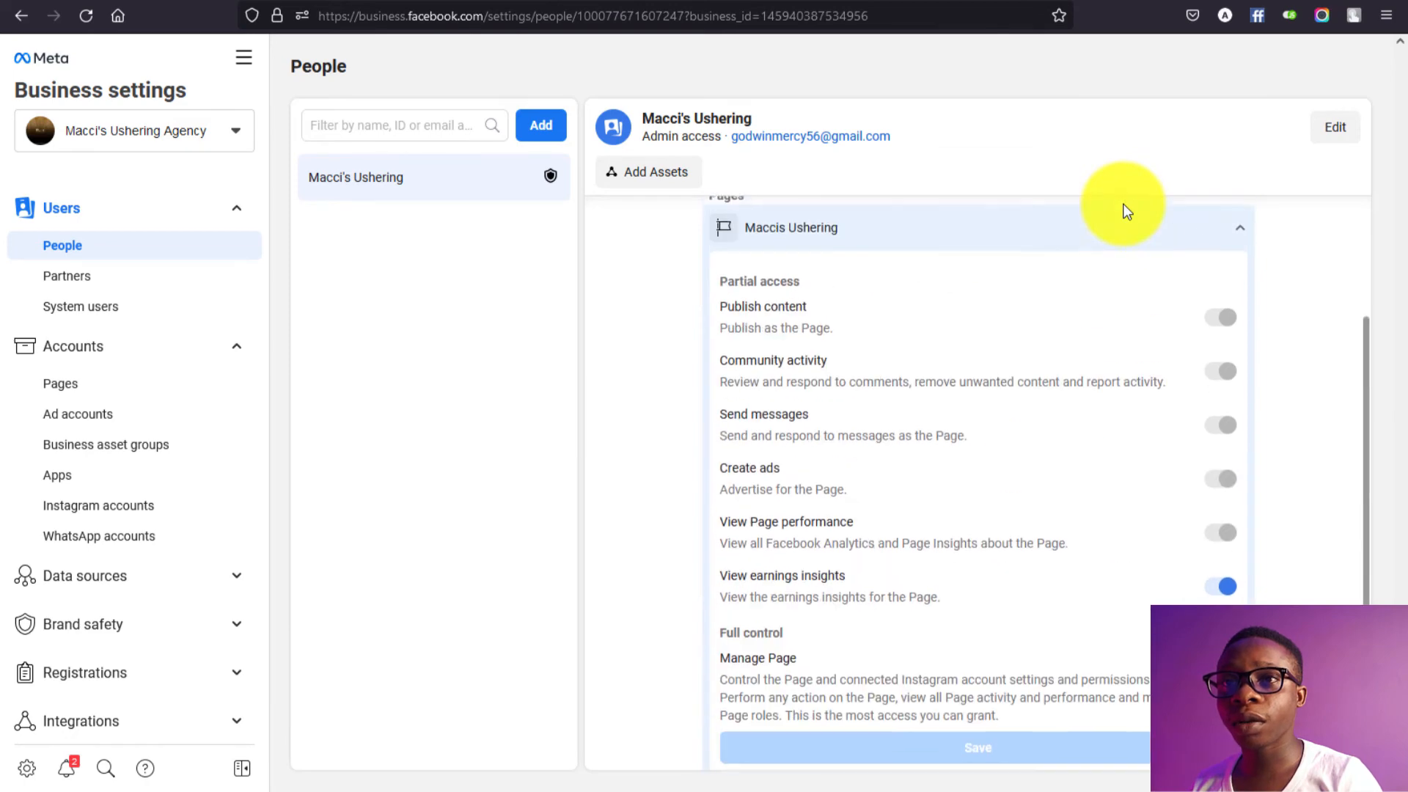
{"action": "left_click", "coordinate": [1245, 249]}
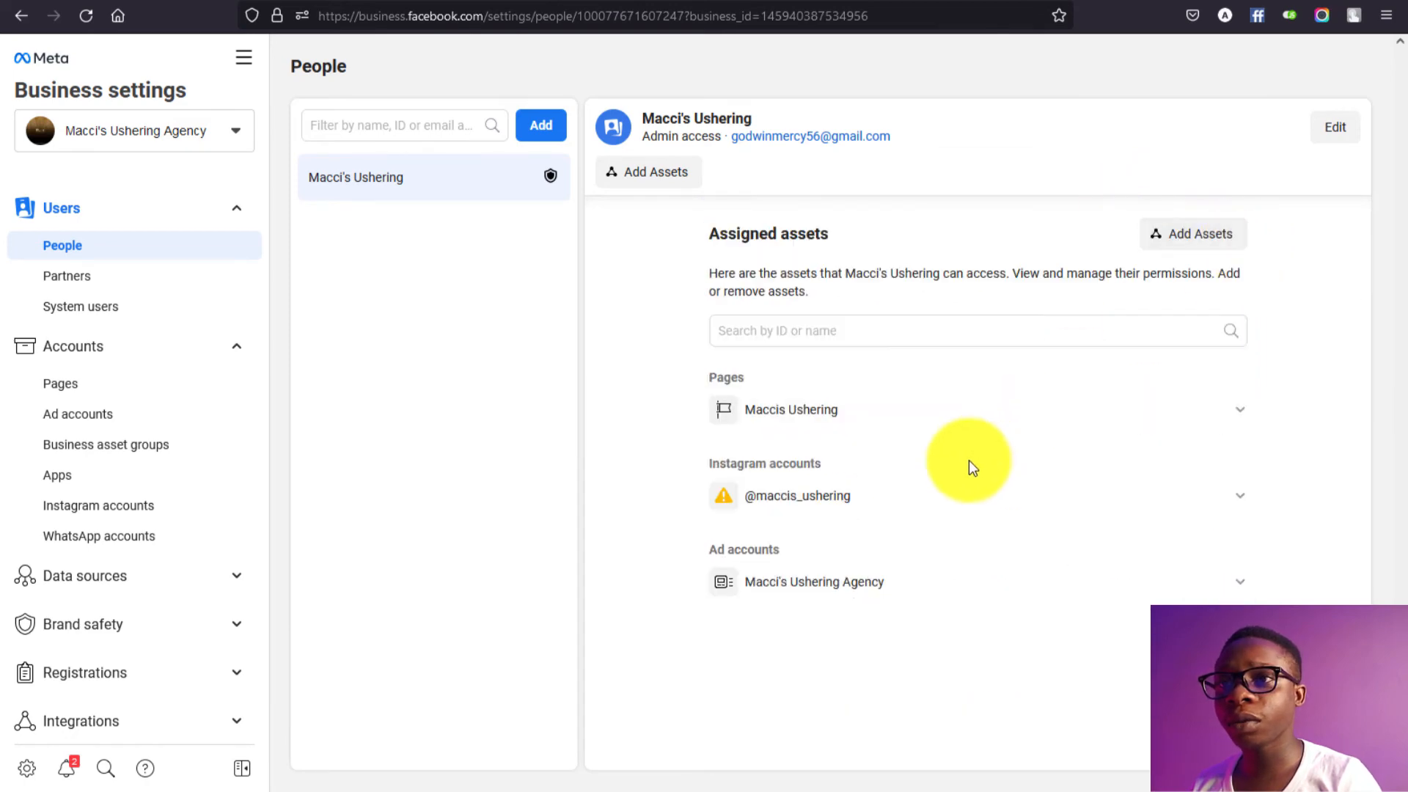
{"action": "left_click", "coordinate": [939, 593]}
{"action": "scroll", "coordinate": [941, 593], "scroll_direction": "down", "scroll_amount": 3}
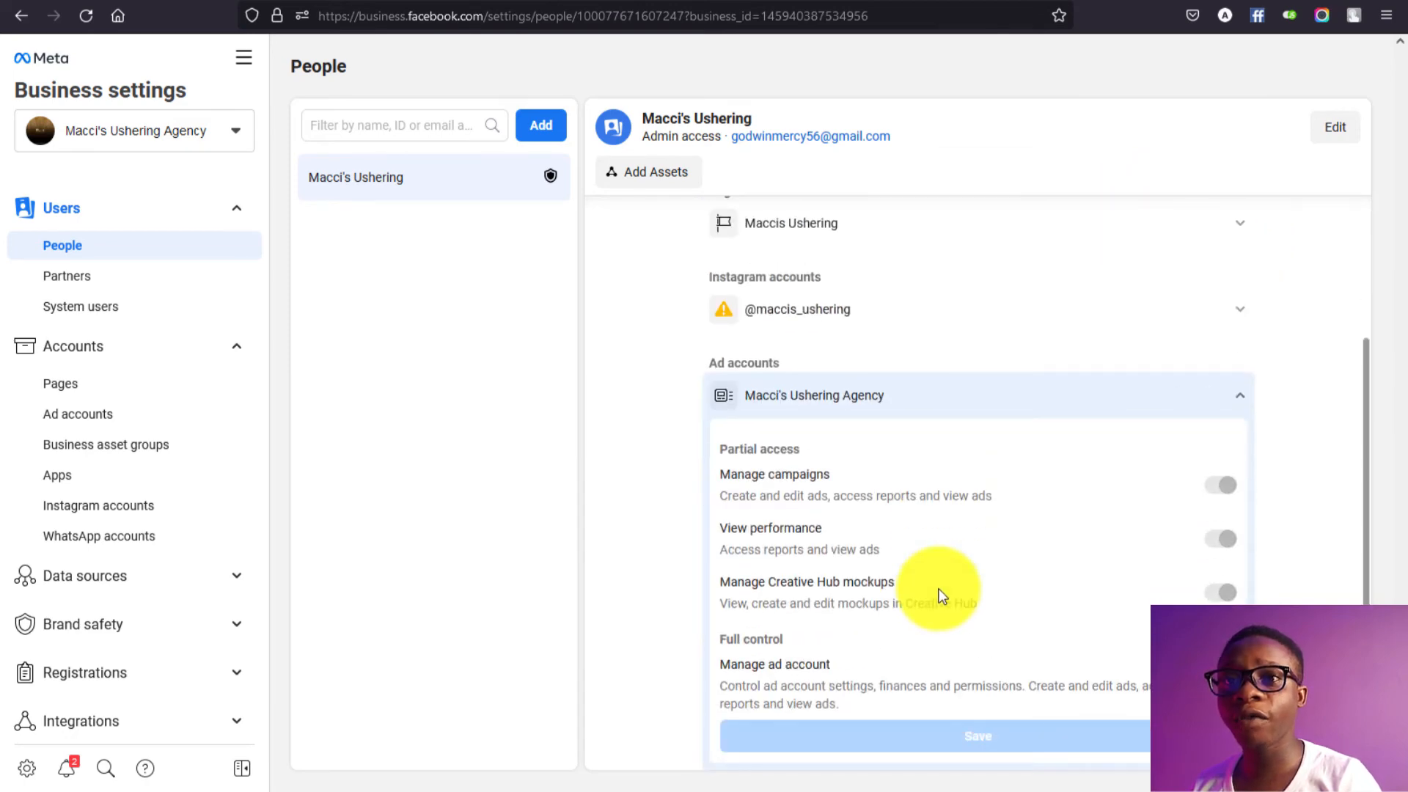
{"action": "left_click", "coordinate": [1245, 396]}
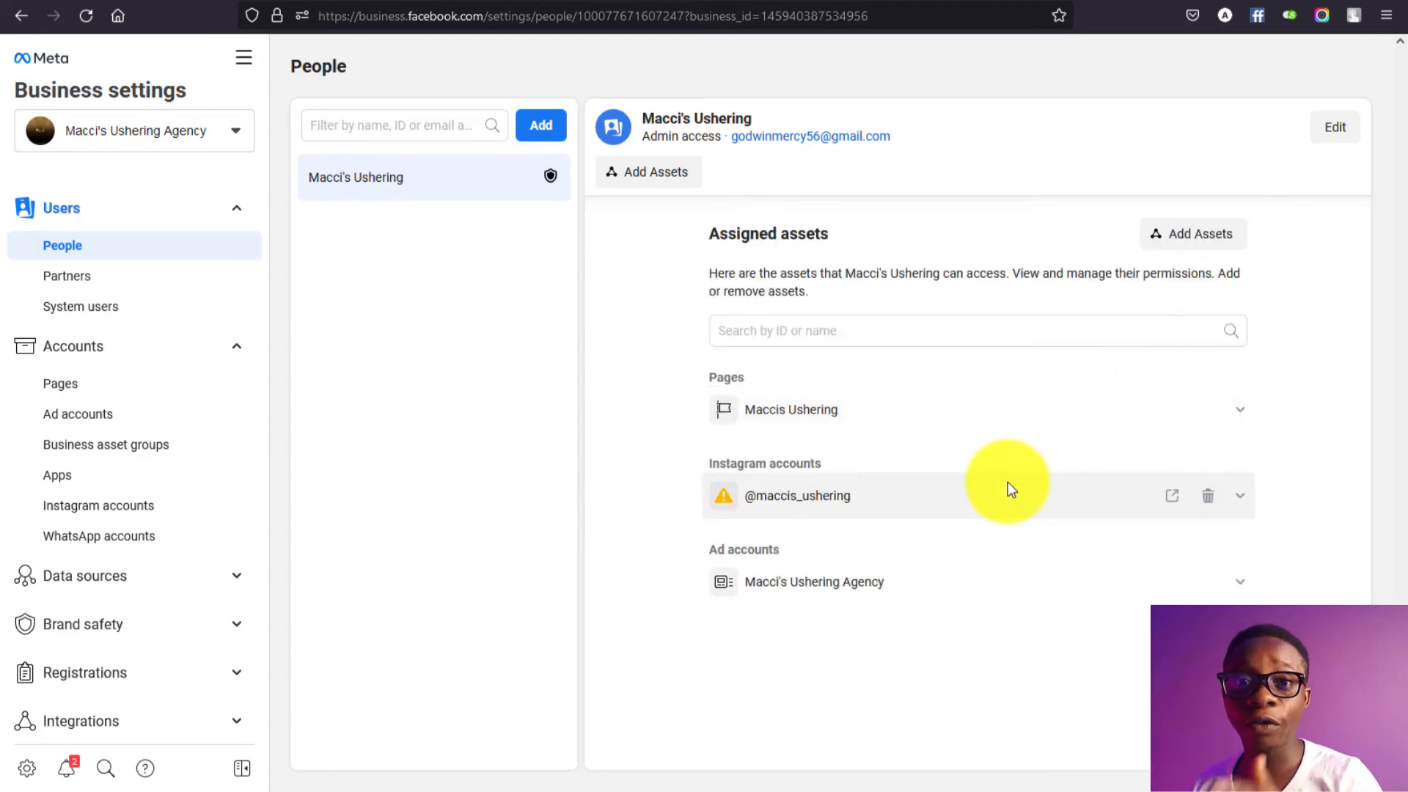
Step: Log in to the linked Instagram account and decline saving the login
{"action": "left_click", "coordinate": [1007, 489]}
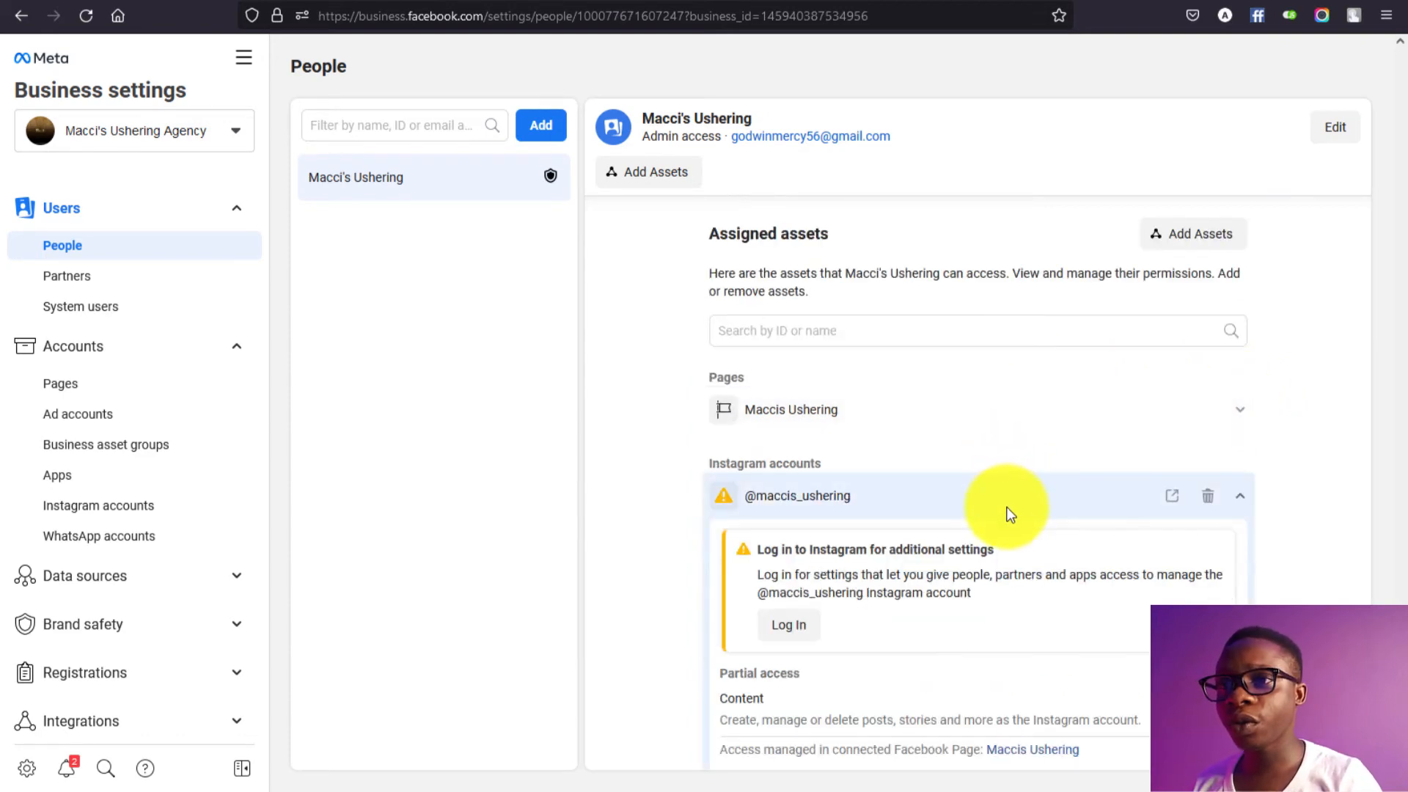
{"action": "left_click", "coordinate": [791, 627]}
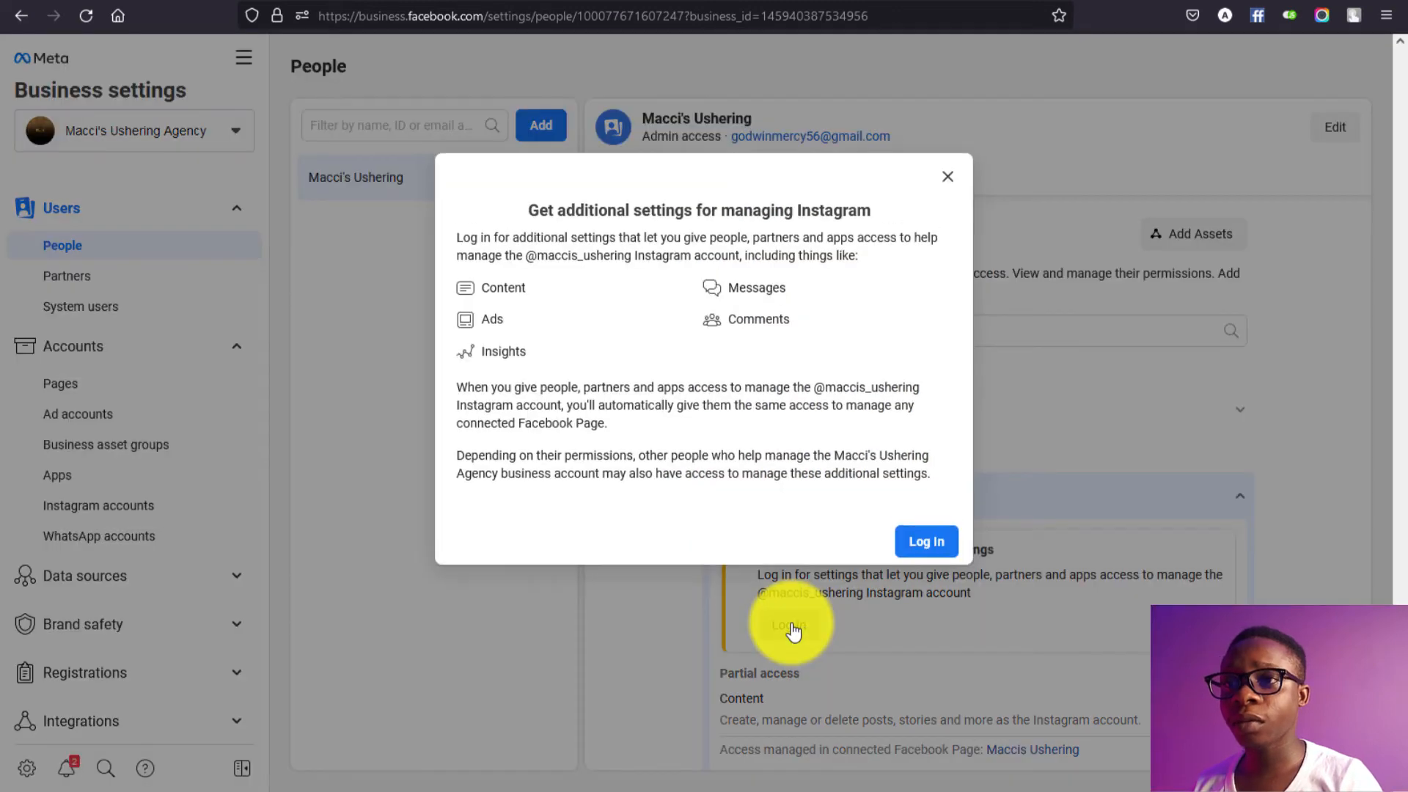
{"action": "left_click", "coordinate": [954, 541]}
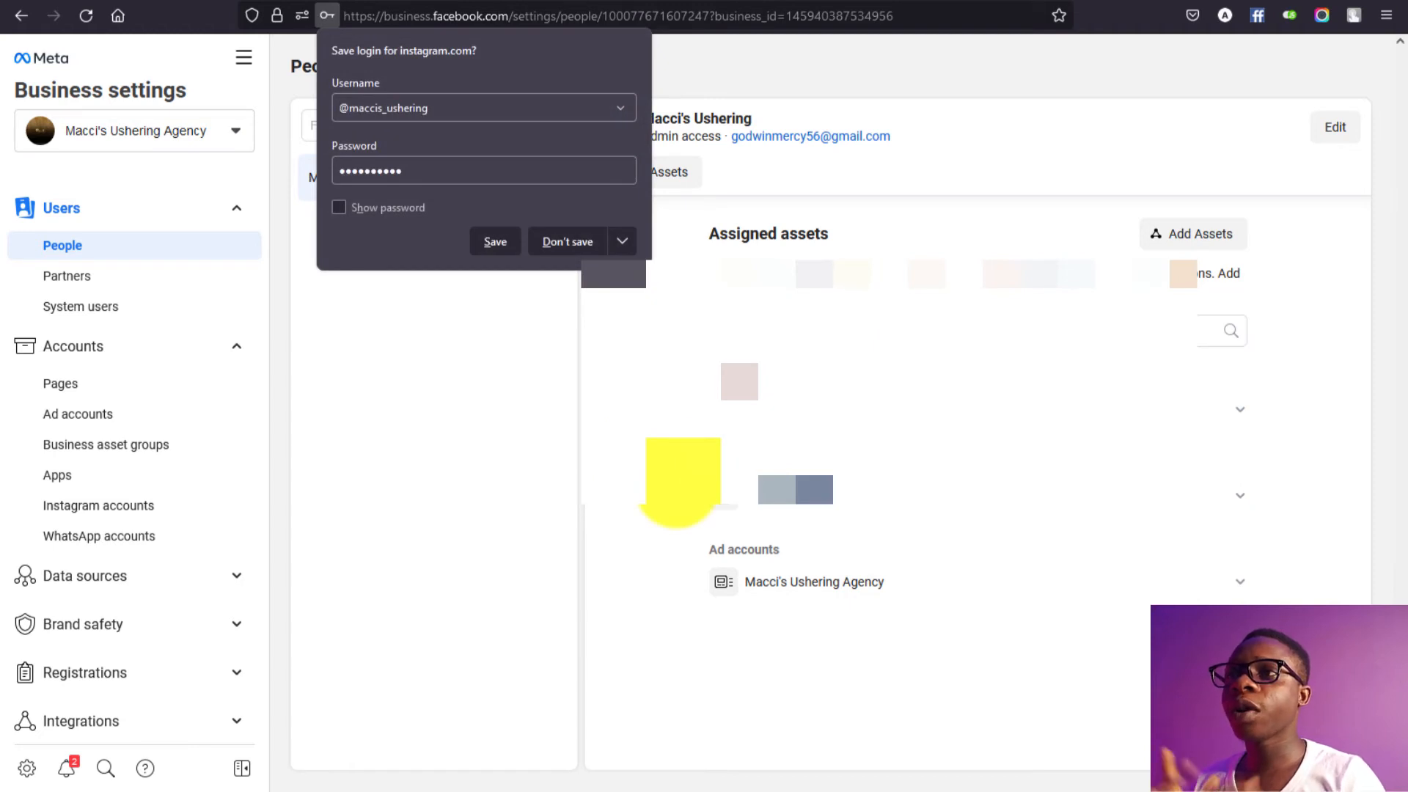
{"action": "left_click", "coordinate": [530, 315]}
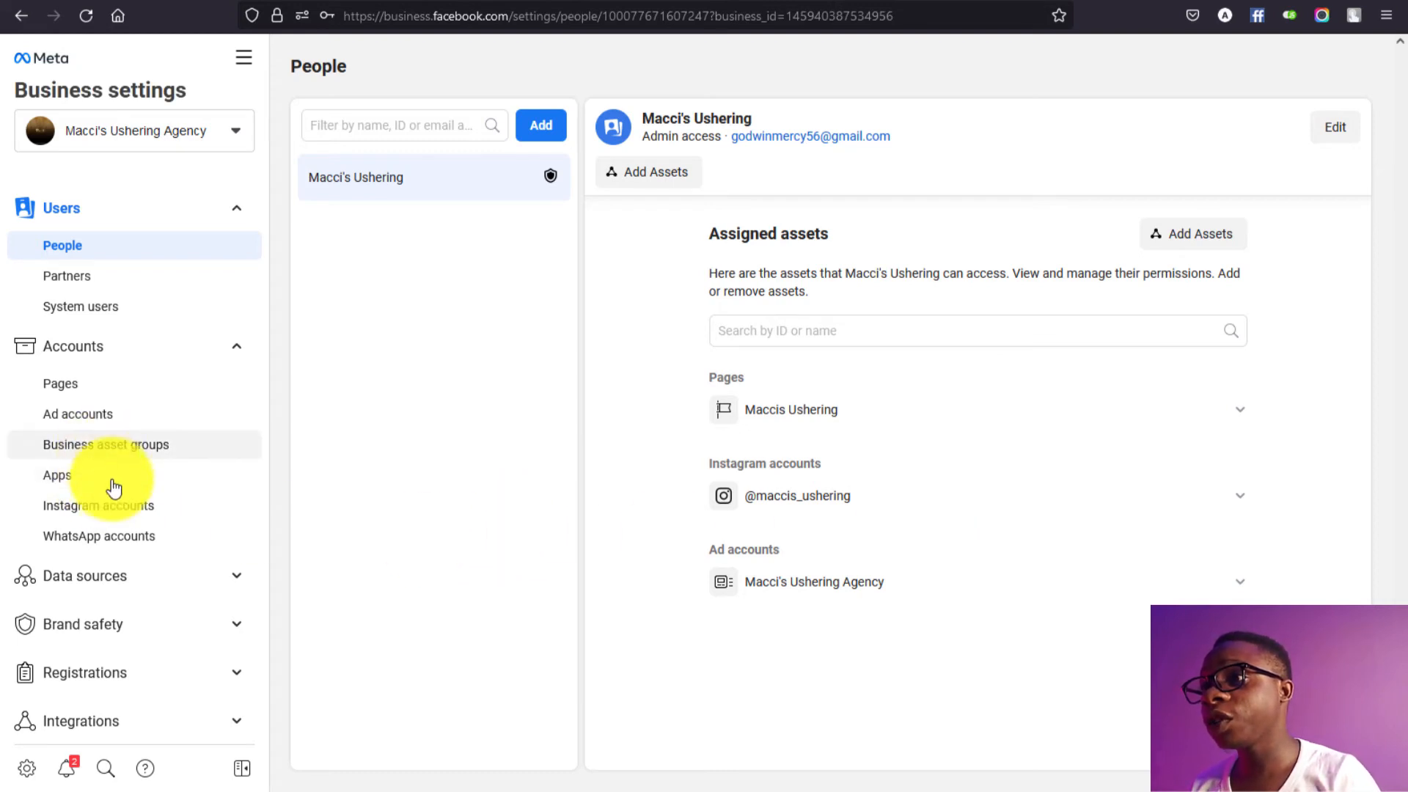
{"action": "left_click", "coordinate": [130, 534]}
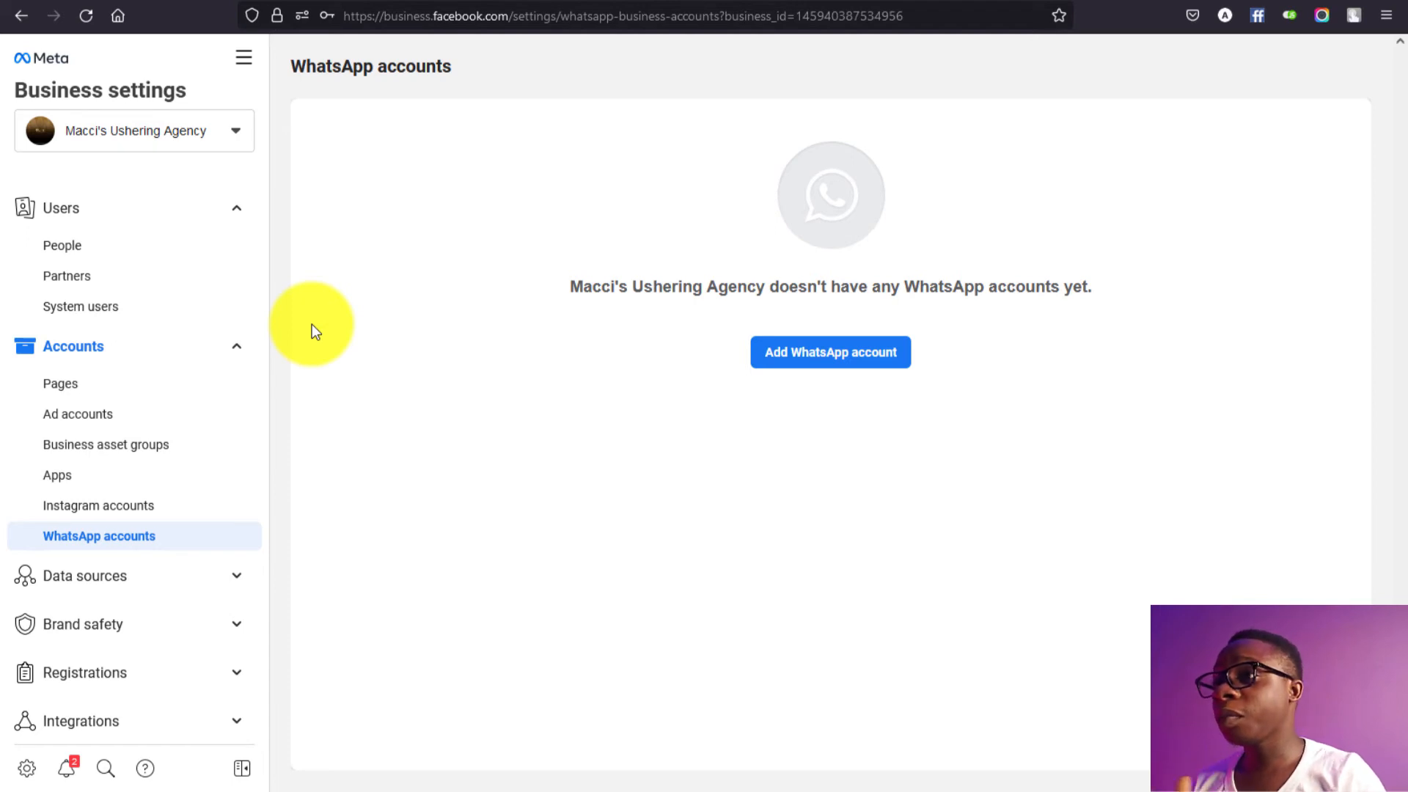
{"action": "left_click", "coordinate": [97, 258]}
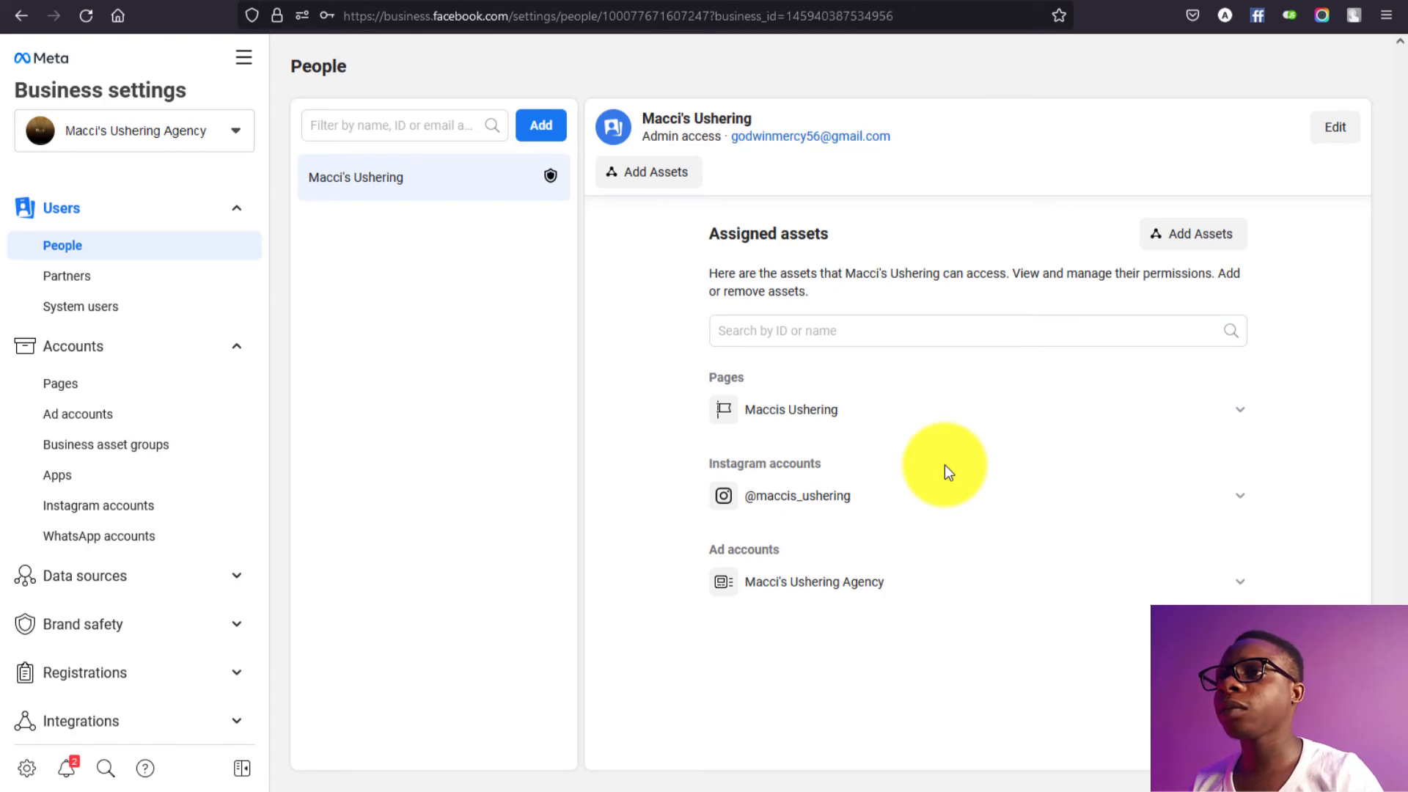
Step: In Ads Manager, accept the Non-discrimination Policies and answer No to political advertising
{"action": "left_click", "coordinate": [247, 65]}
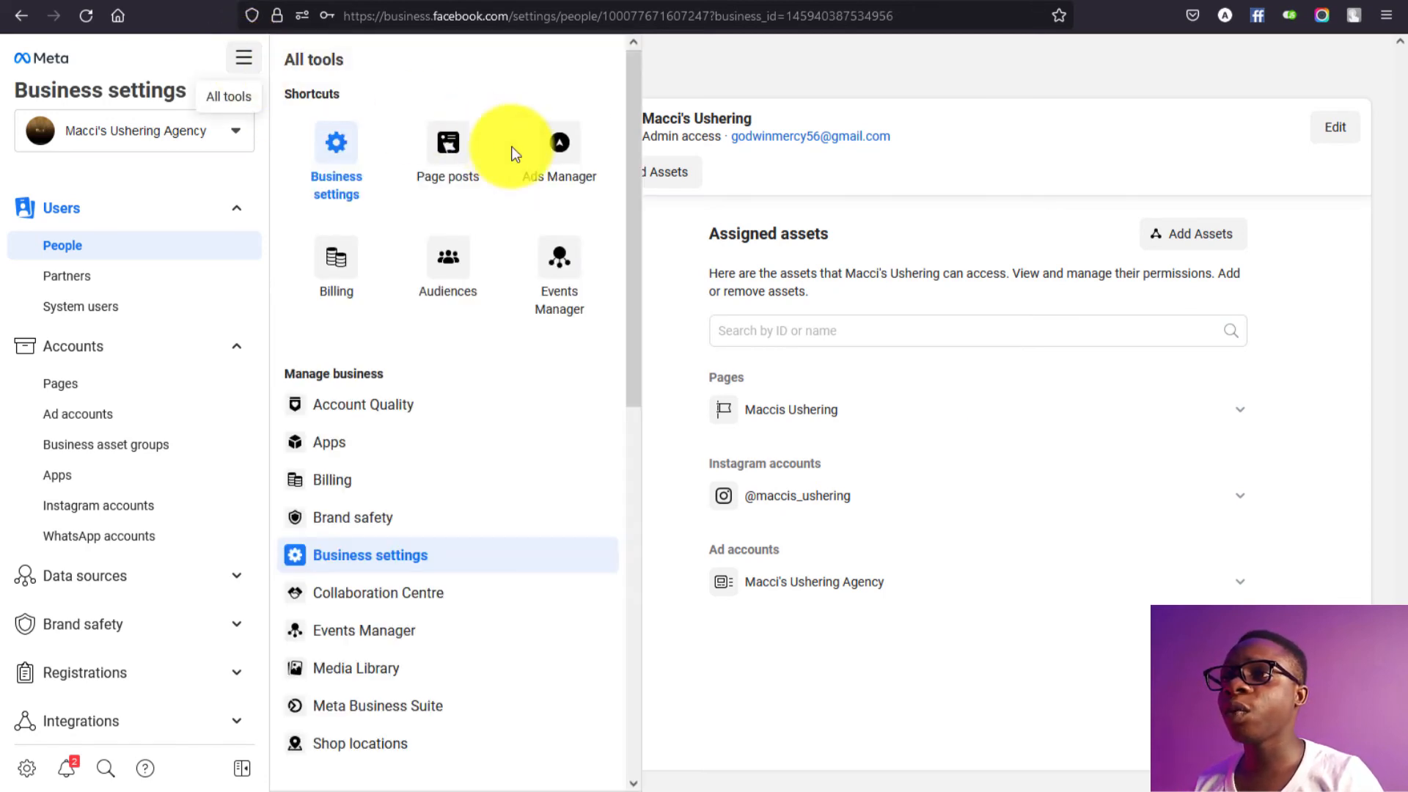
{"action": "left_click", "coordinate": [577, 160]}
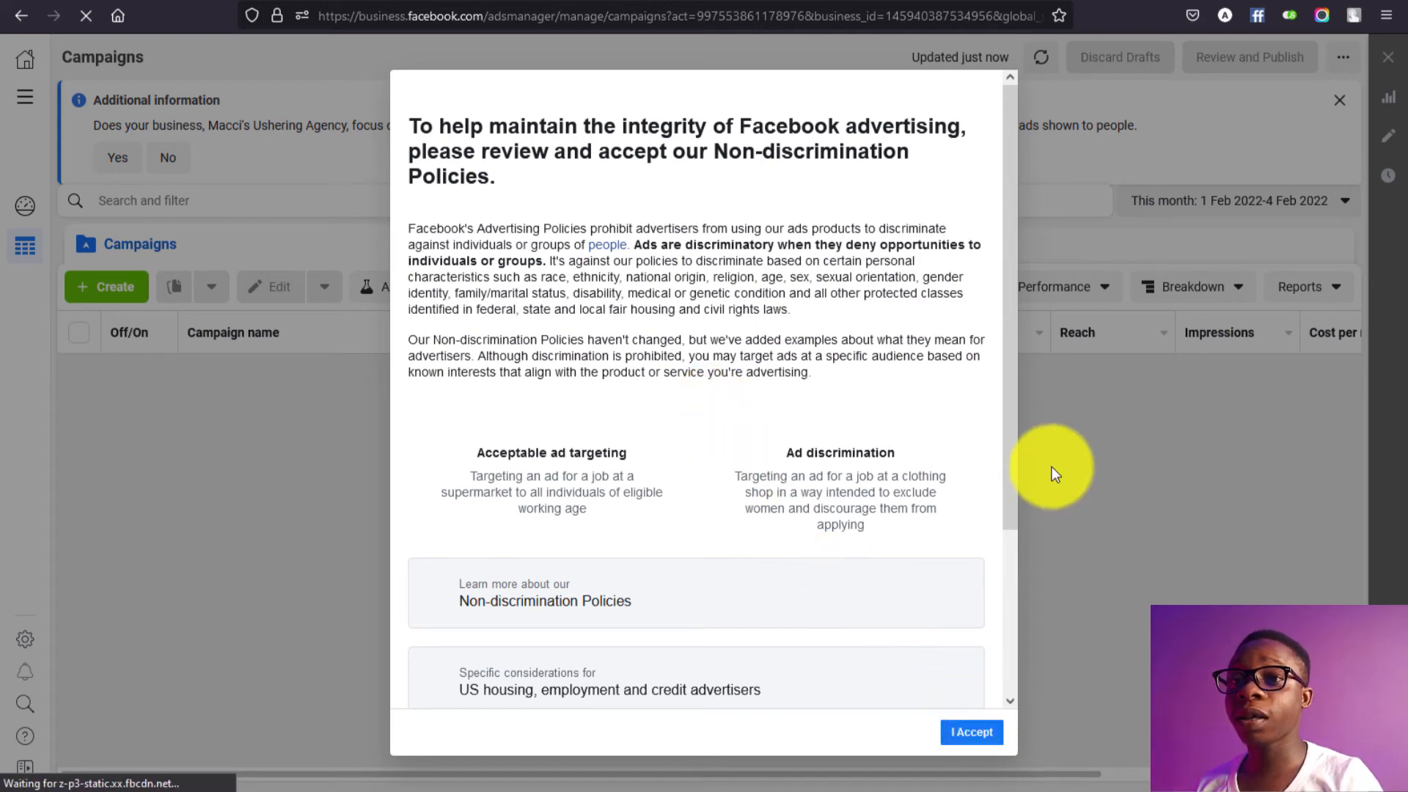
{"action": "left_click_drag", "start_coordinate": [1012, 494], "coordinate": [990, 728]}
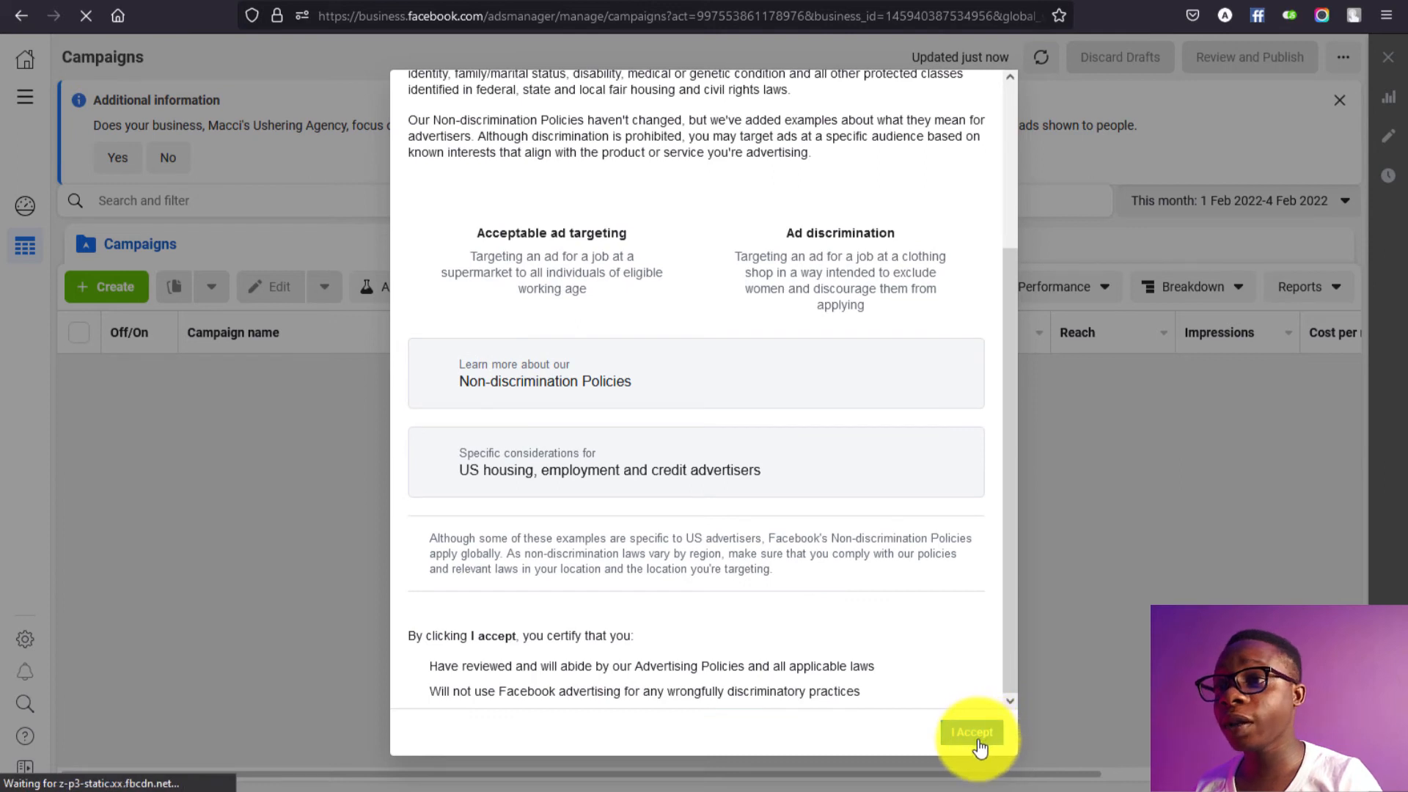
{"action": "left_click", "coordinate": [979, 737]}
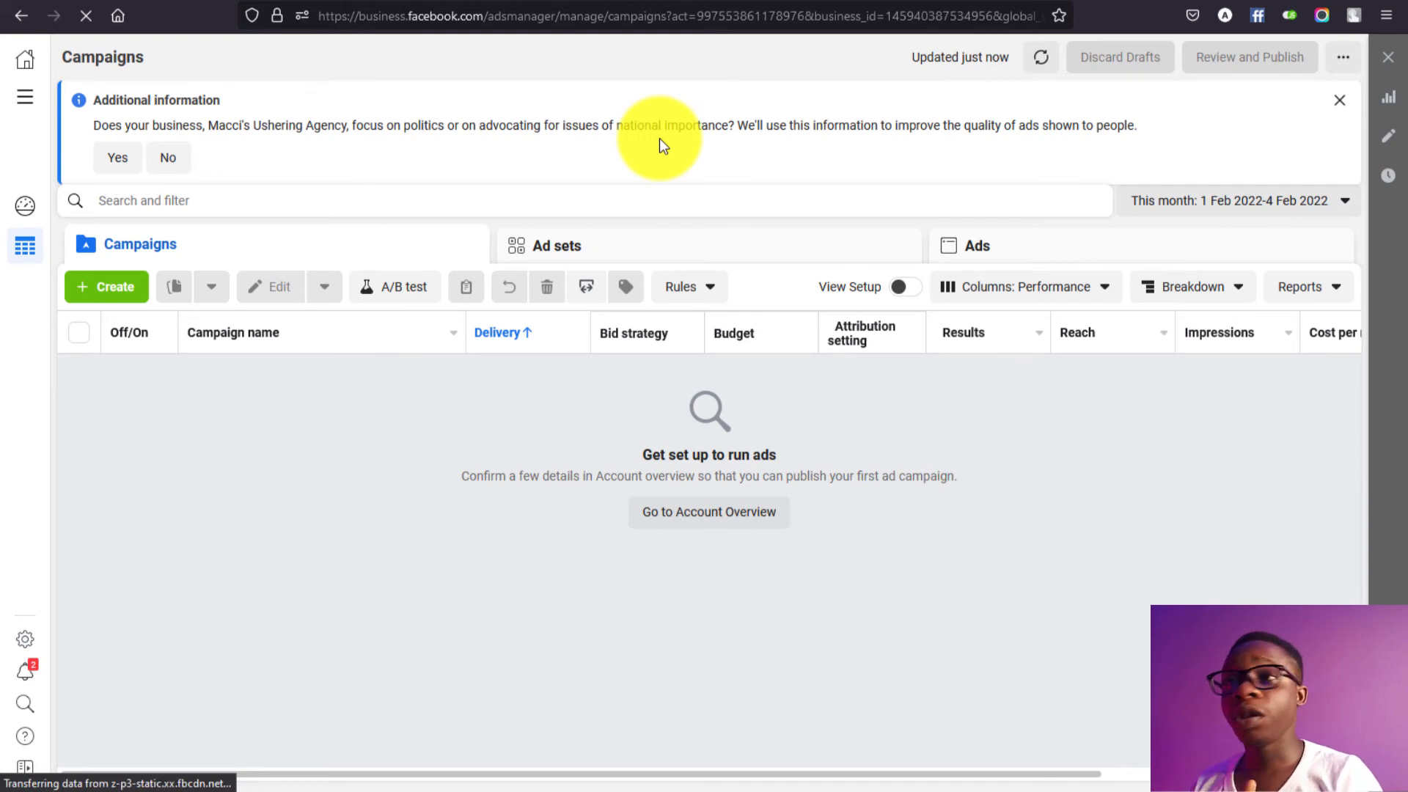
{"action": "left_click", "coordinate": [180, 160]}
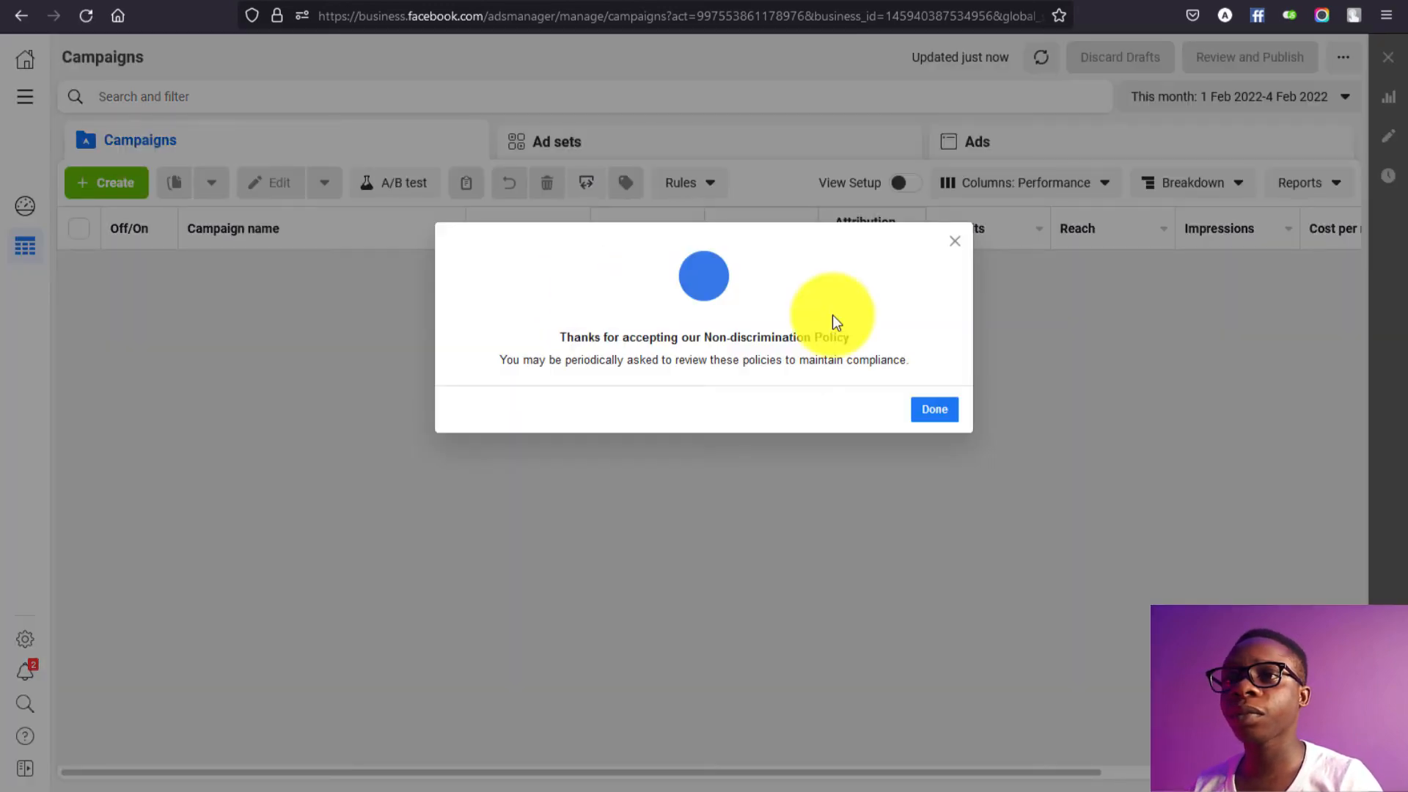
{"action": "left_click", "coordinate": [934, 409]}
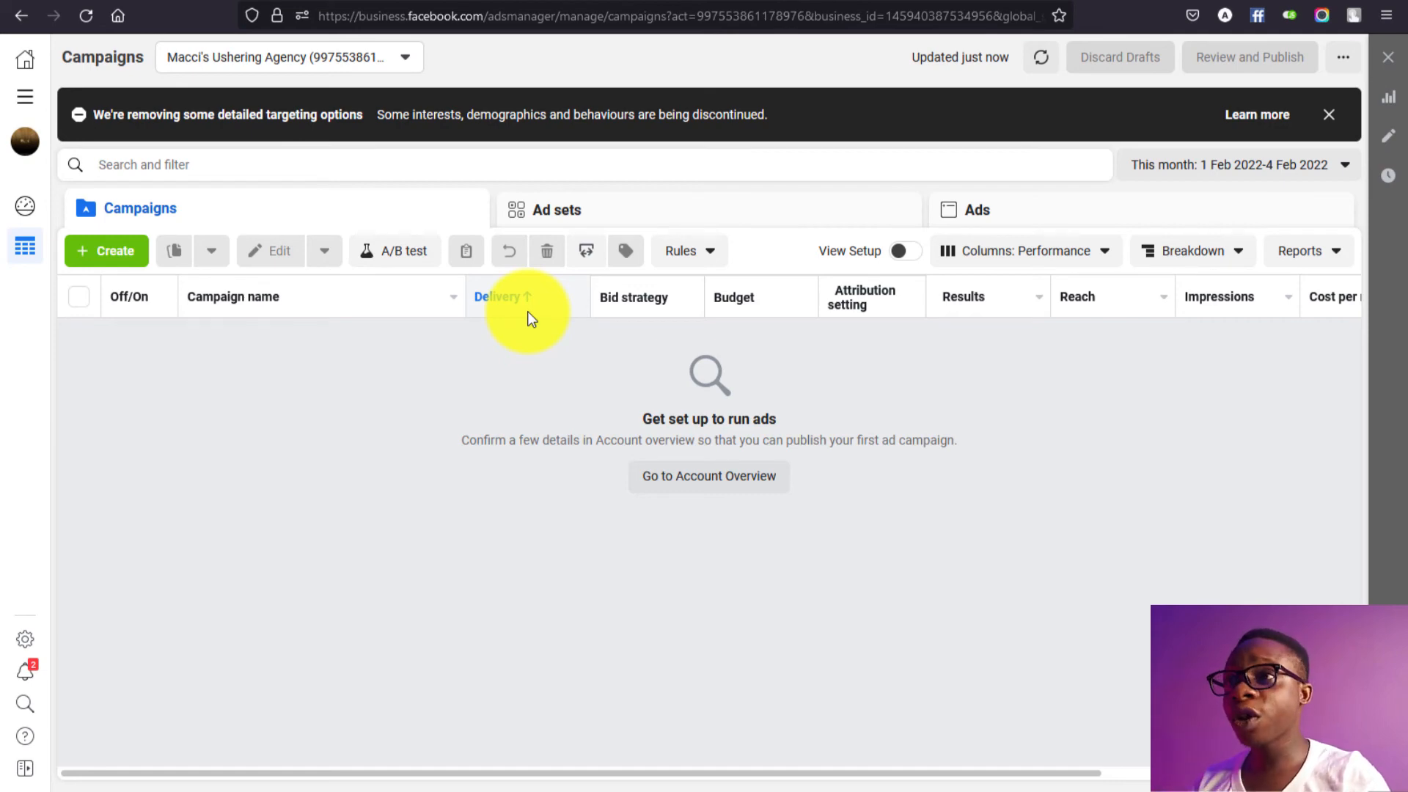
{"action": "left_click", "coordinate": [286, 61]}
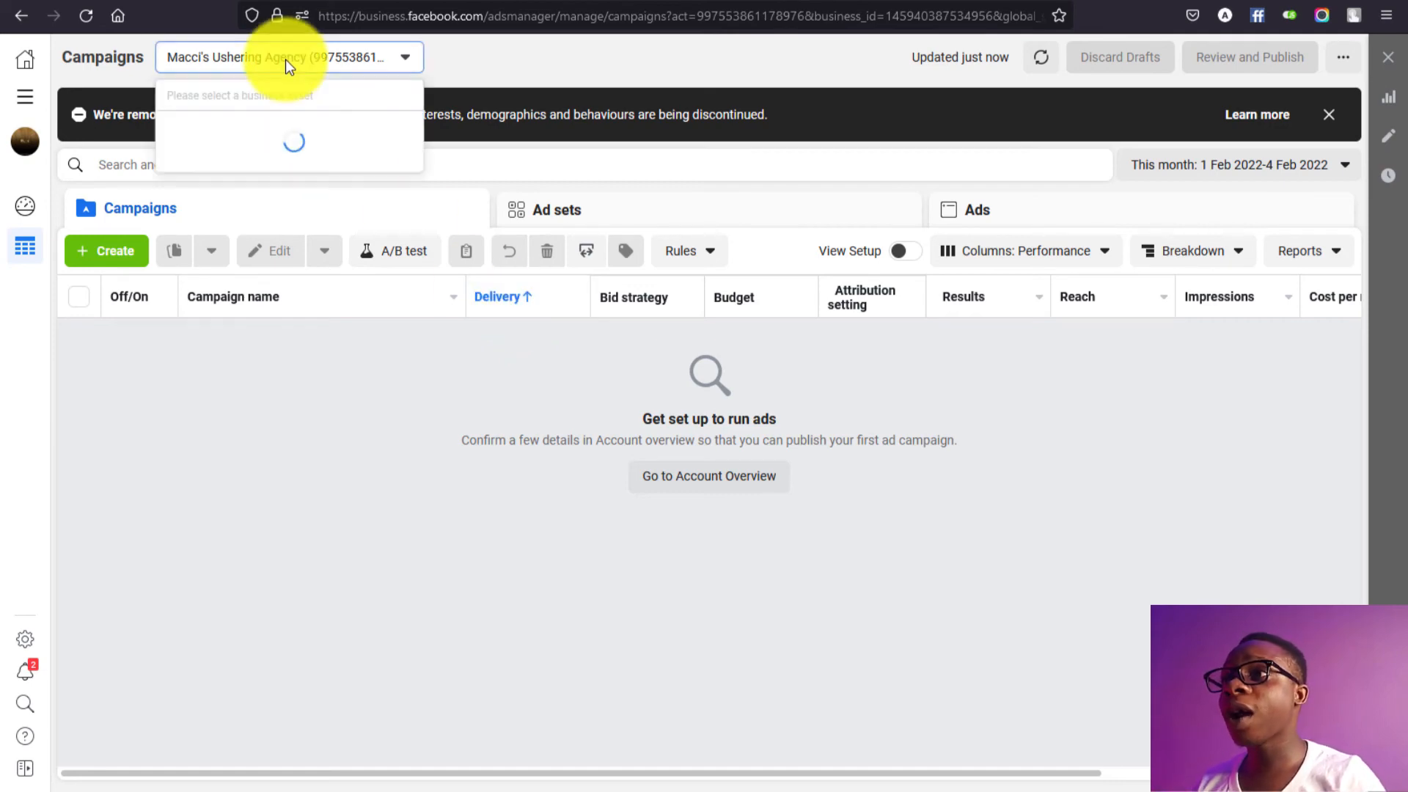
{"action": "left_click", "coordinate": [321, 183]}
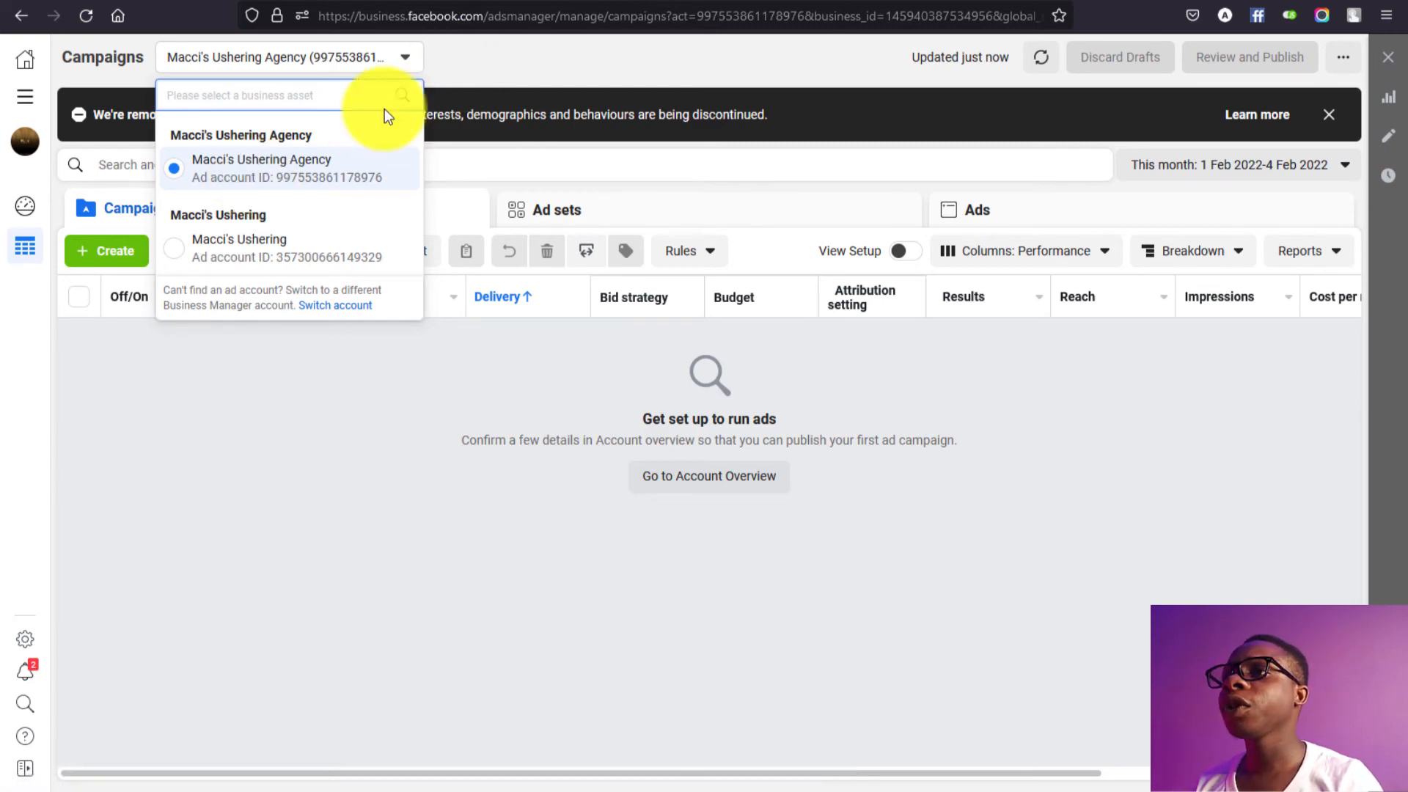
{"action": "left_click", "coordinate": [469, 51]}
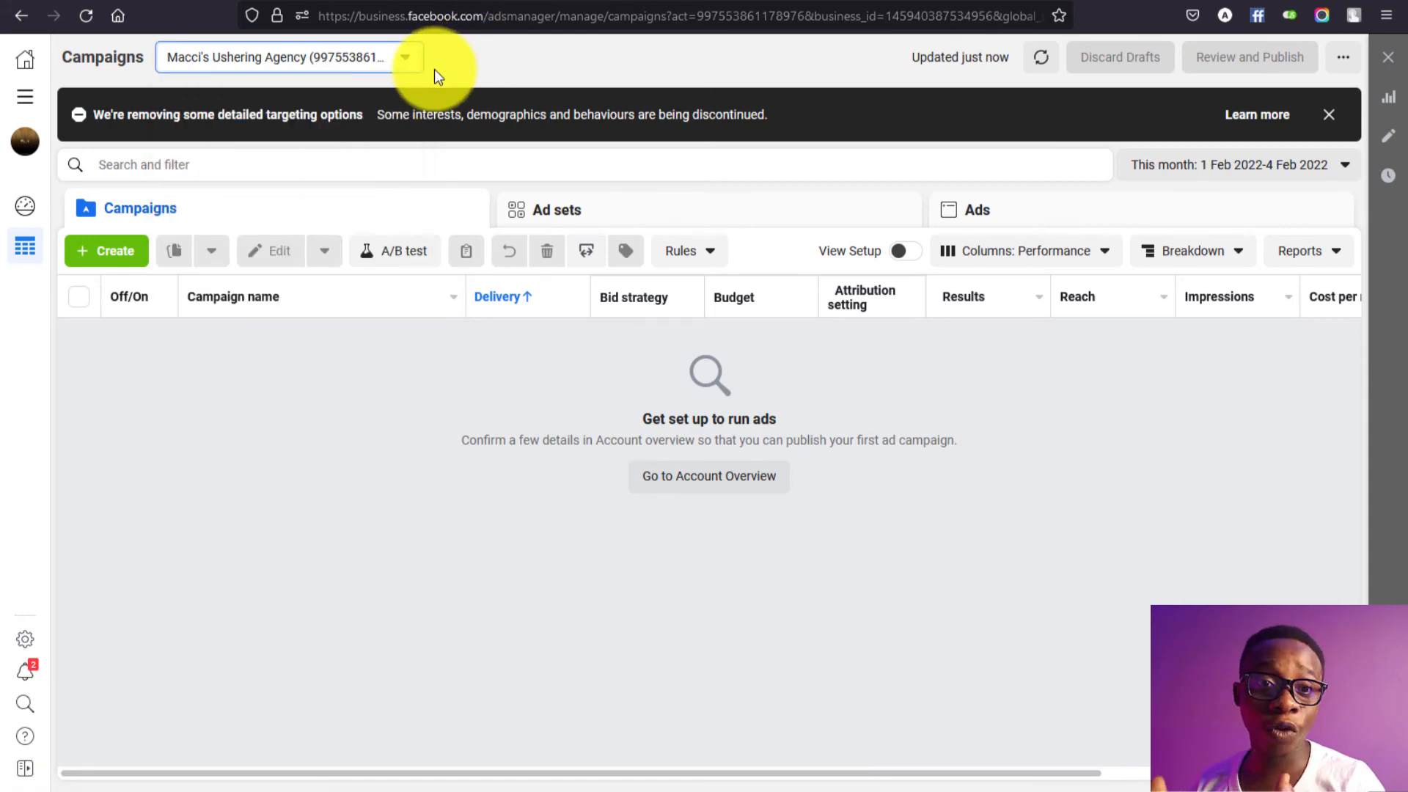
Step: Go to Ad account settings via All tools and open its Payment Settings
{"action": "left_click", "coordinate": [27, 102]}
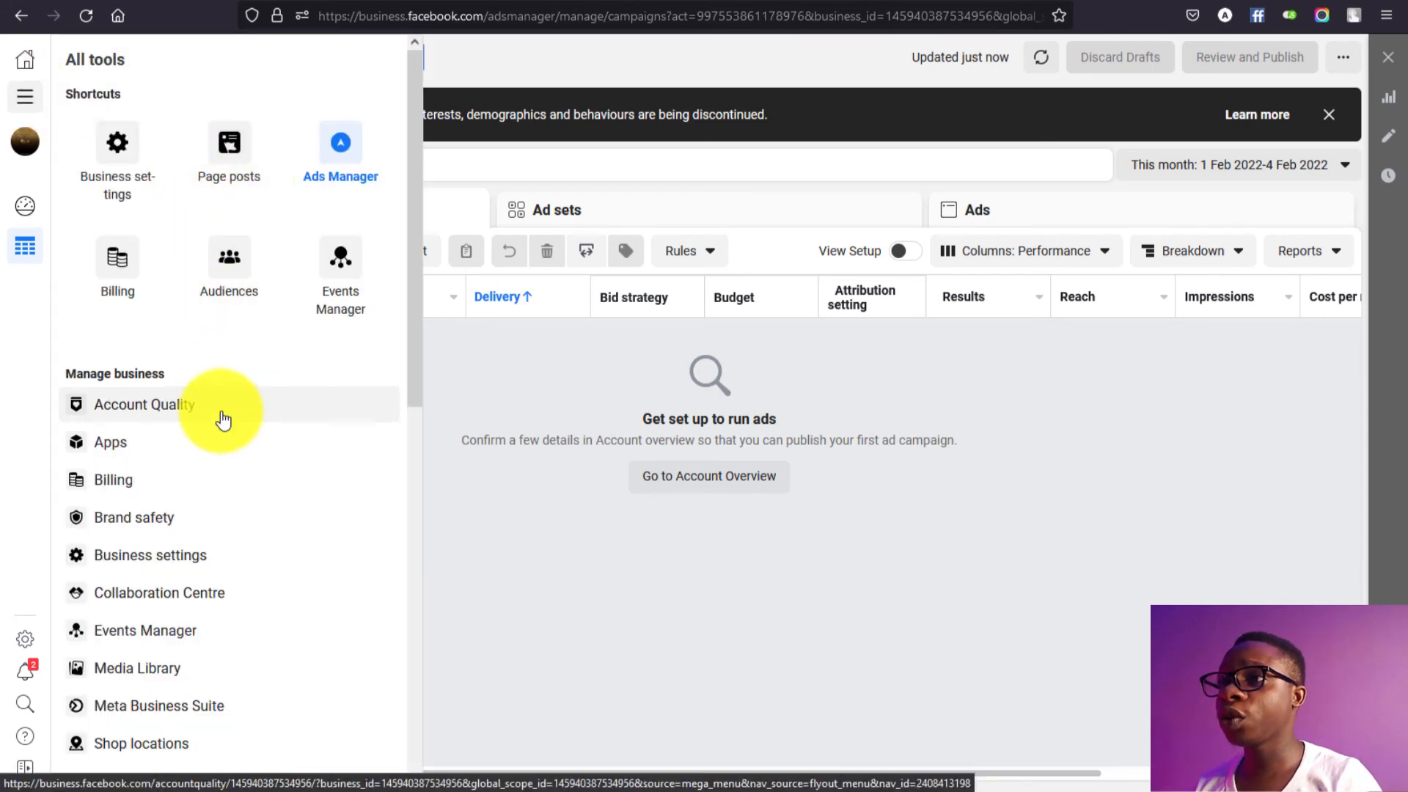
{"action": "scroll", "coordinate": [222, 420], "scroll_direction": "down", "scroll_amount": 1}
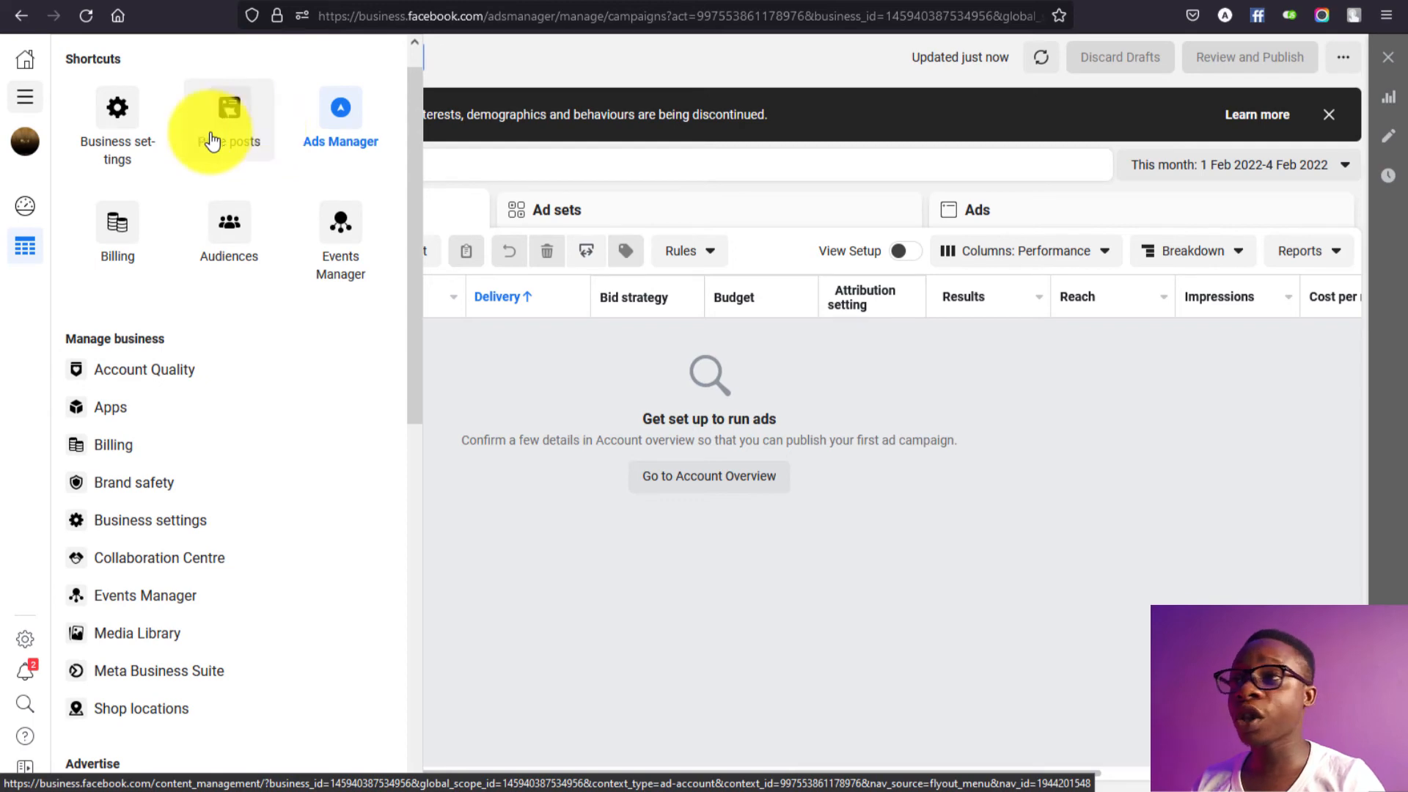
{"action": "scroll", "coordinate": [185, 169], "scroll_direction": "down", "scroll_amount": 3}
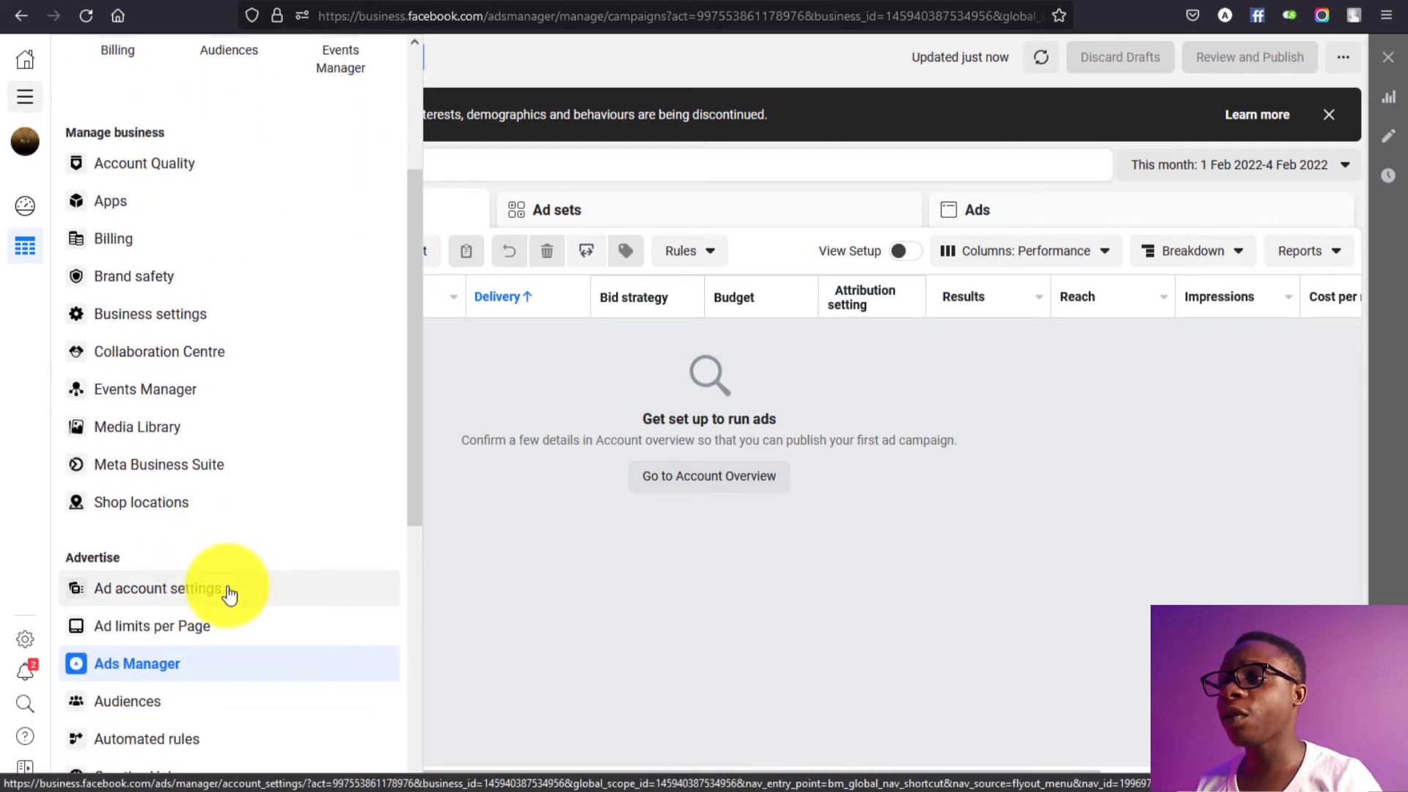
{"action": "left_click", "coordinate": [229, 595]}
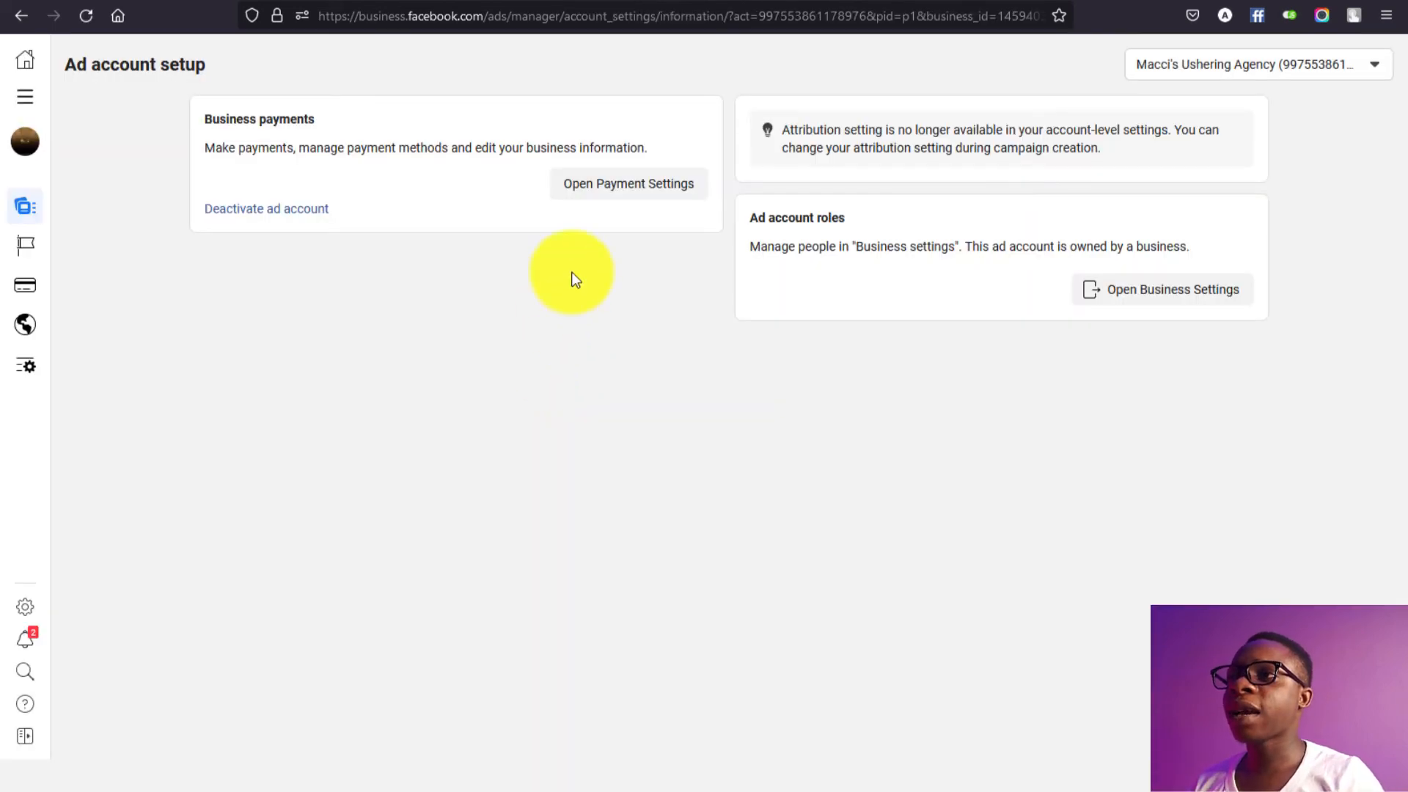
{"action": "left_click", "coordinate": [640, 205]}
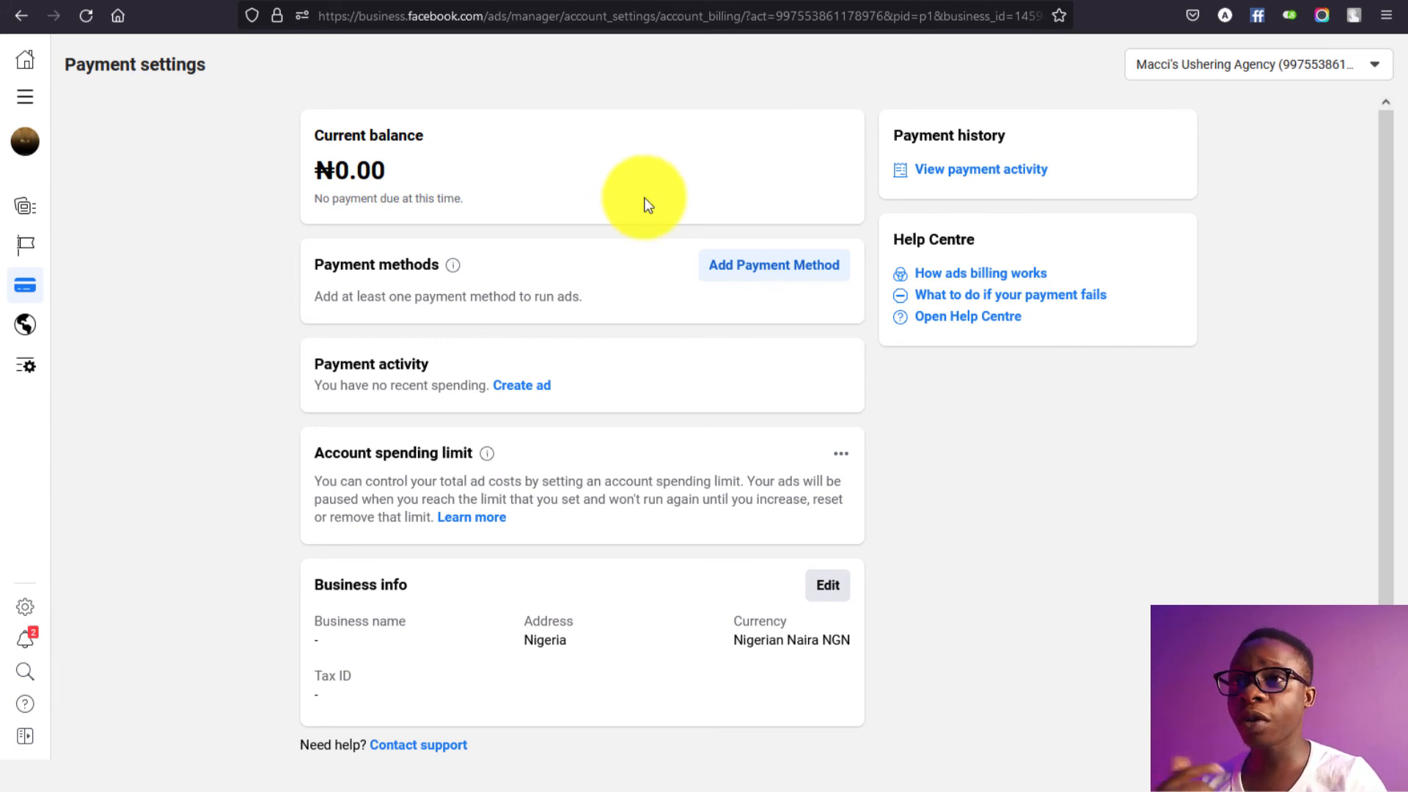
Step: Save Nigeria/Naira as location and currency, then pick Naira Payment with MasterCard/VISA and continue
{"action": "left_click", "coordinate": [759, 275]}
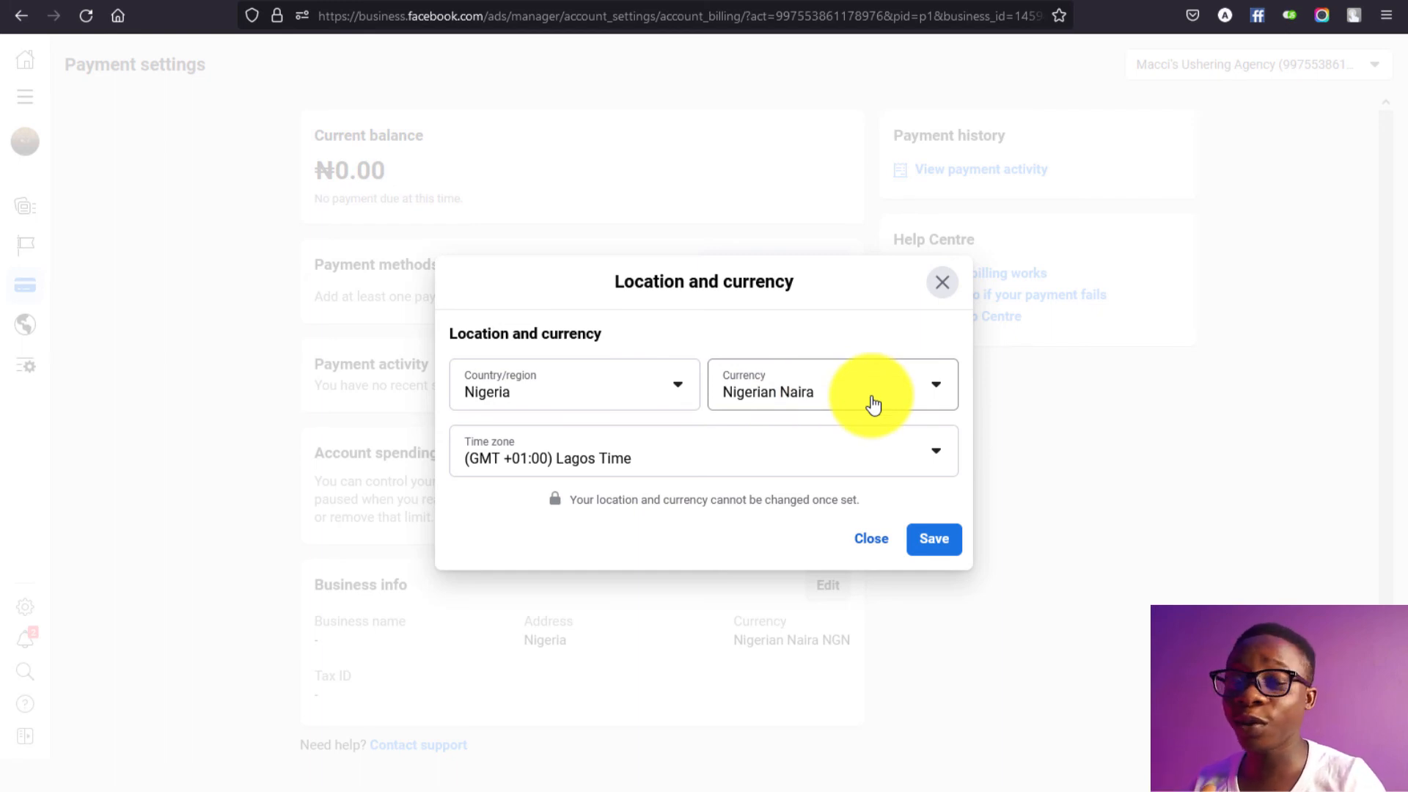
{"action": "left_click", "coordinate": [932, 540]}
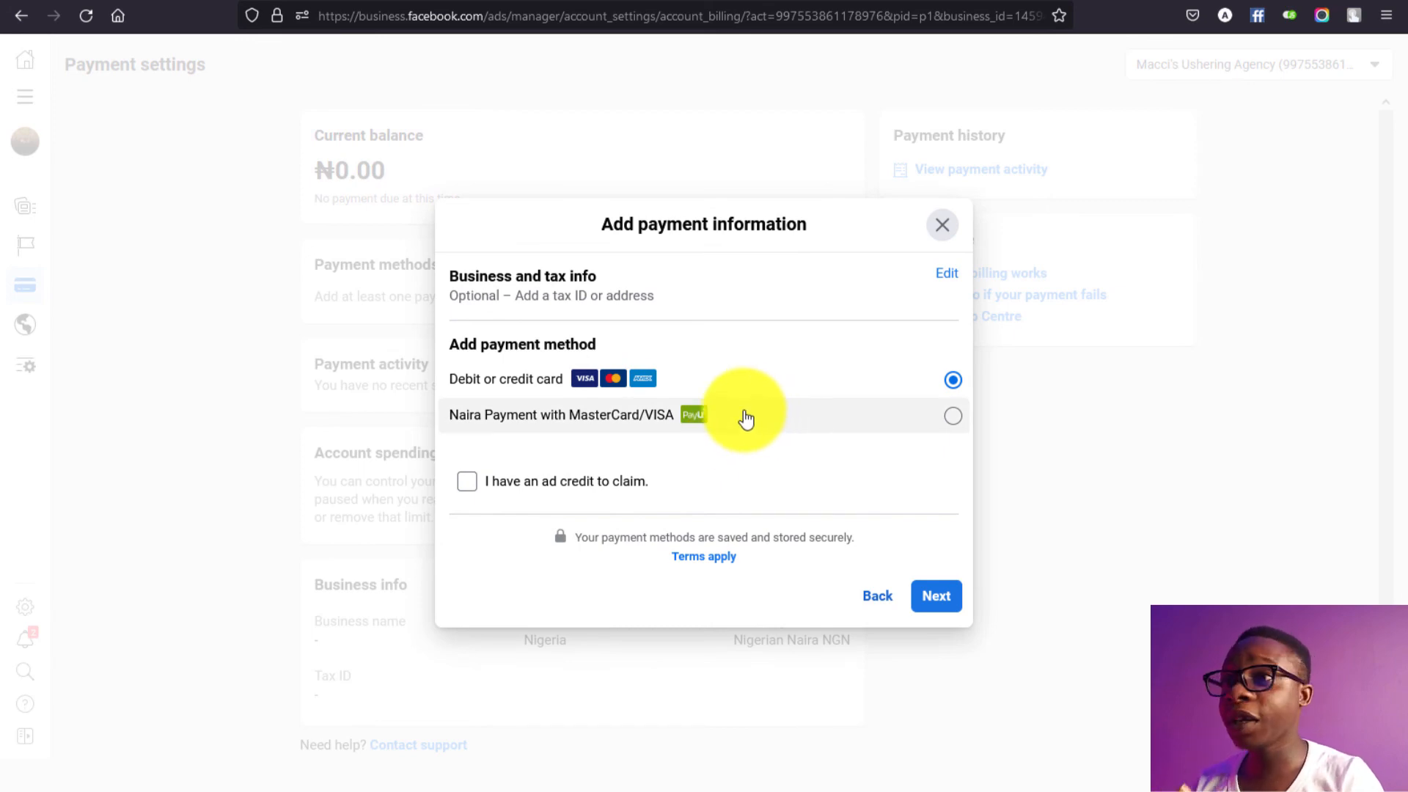
{"action": "left_click", "coordinate": [746, 417]}
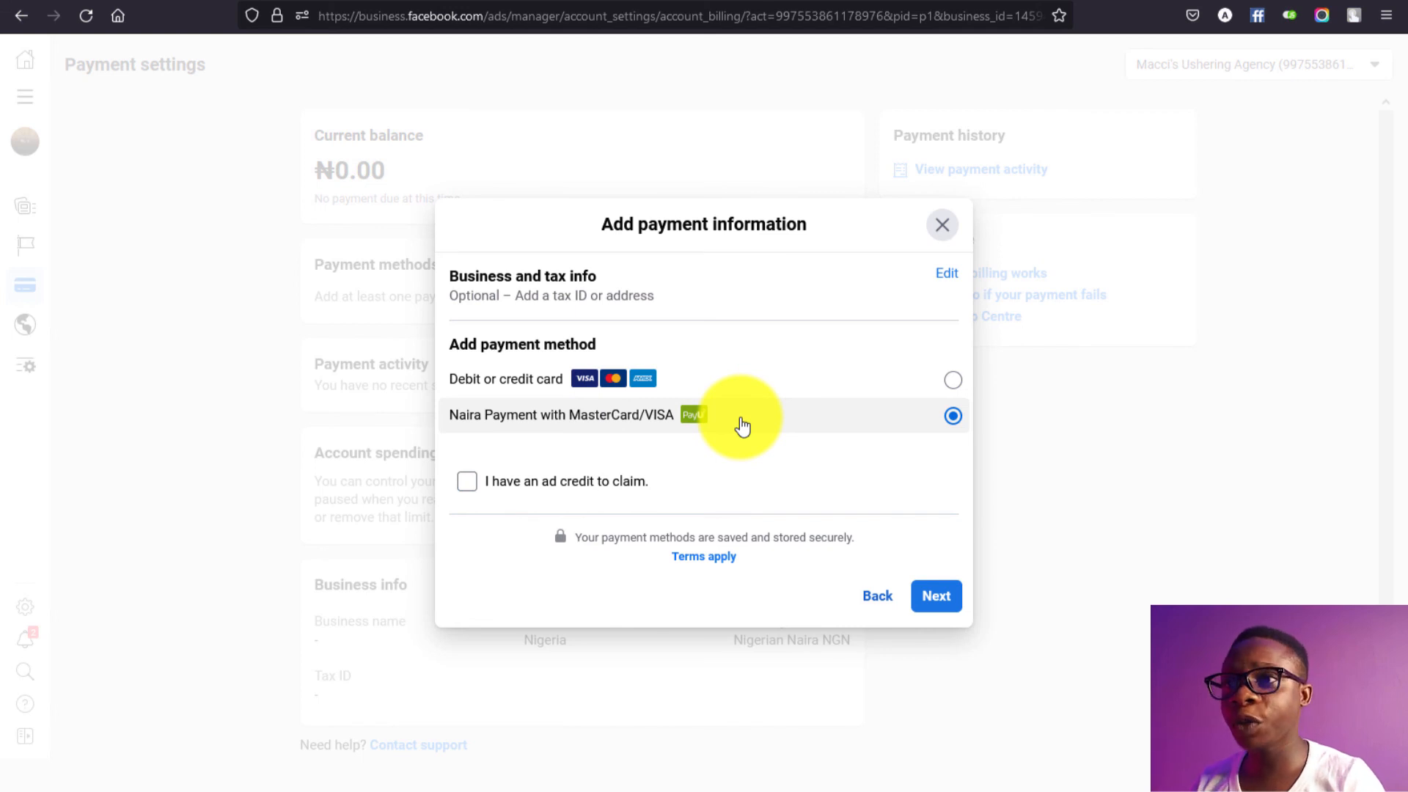
{"action": "left_click", "coordinate": [928, 596]}
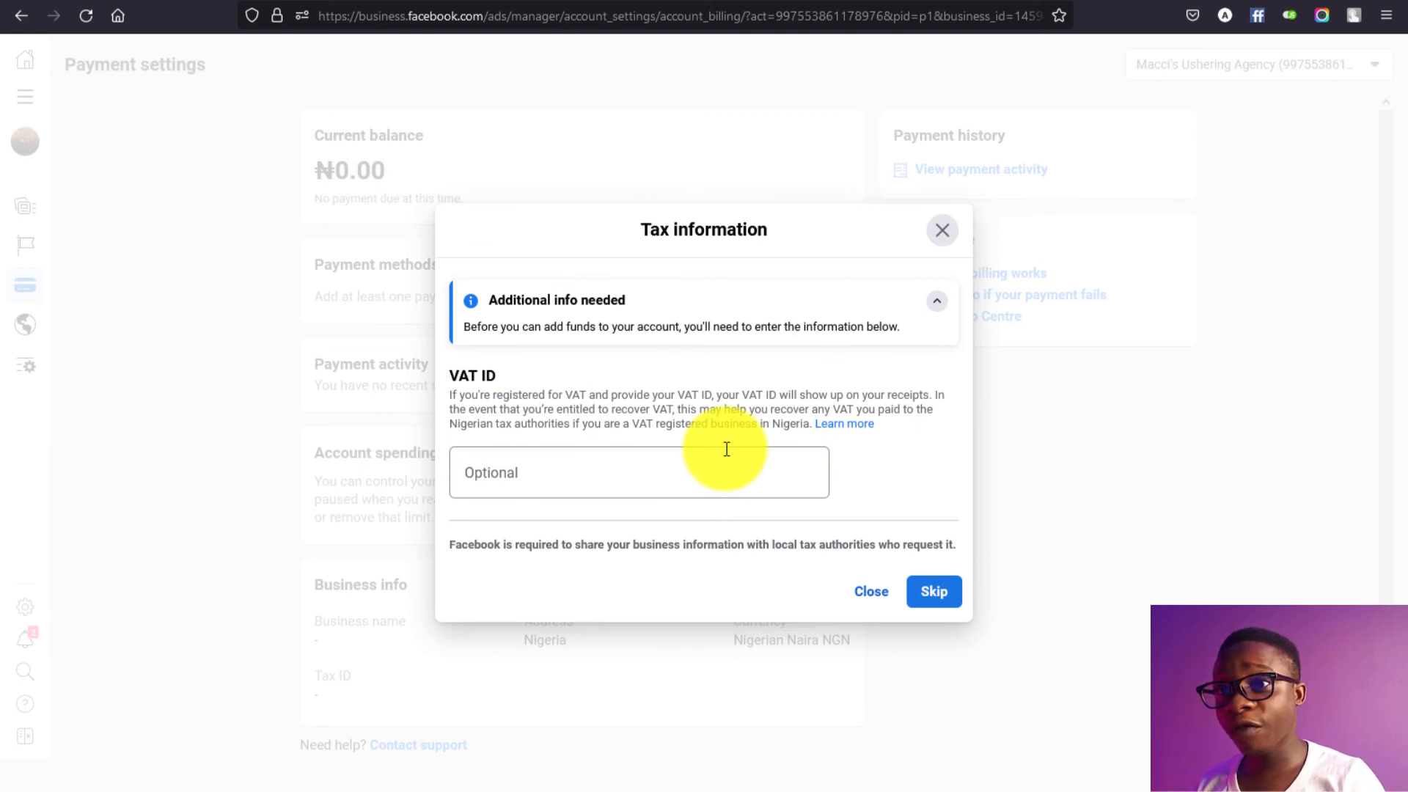
Step: Skip the VAT ID, replace the 4,500.00 amount with ₦1,000, then back out and close Add funds
{"action": "left_click", "coordinate": [923, 591]}
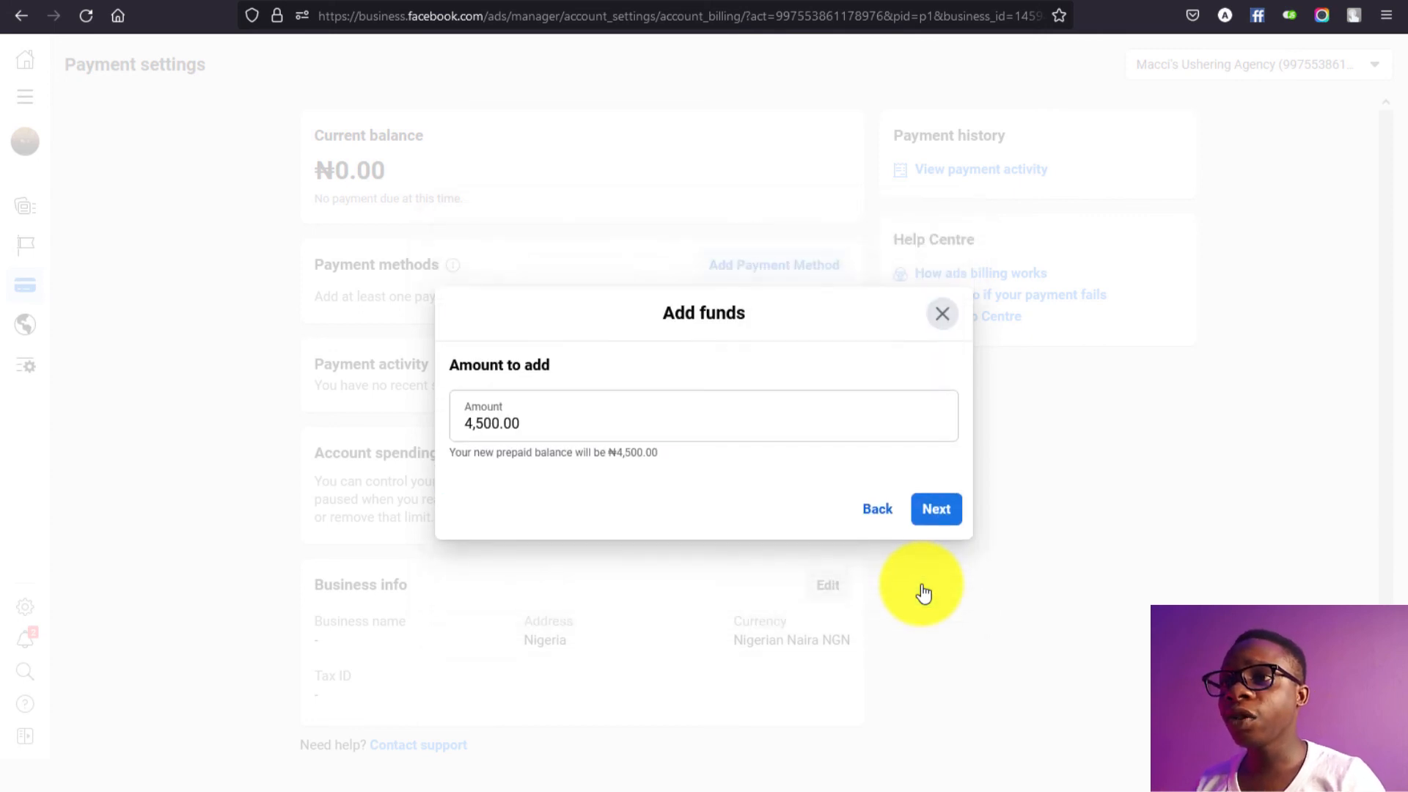
{"action": "left_click", "coordinate": [546, 429]}
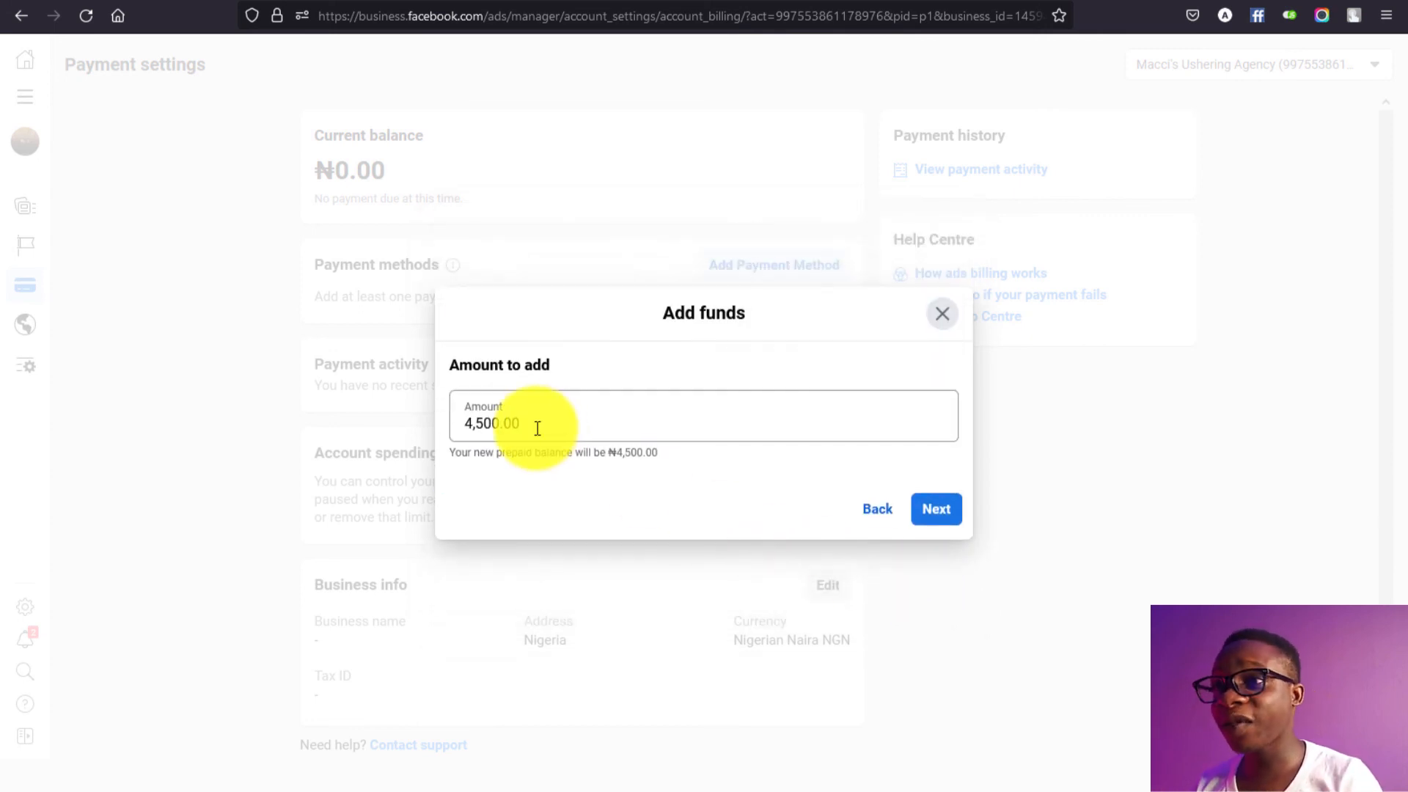
{"action": "left_click_drag", "start_coordinate": [538, 428], "coordinate": [437, 432]}
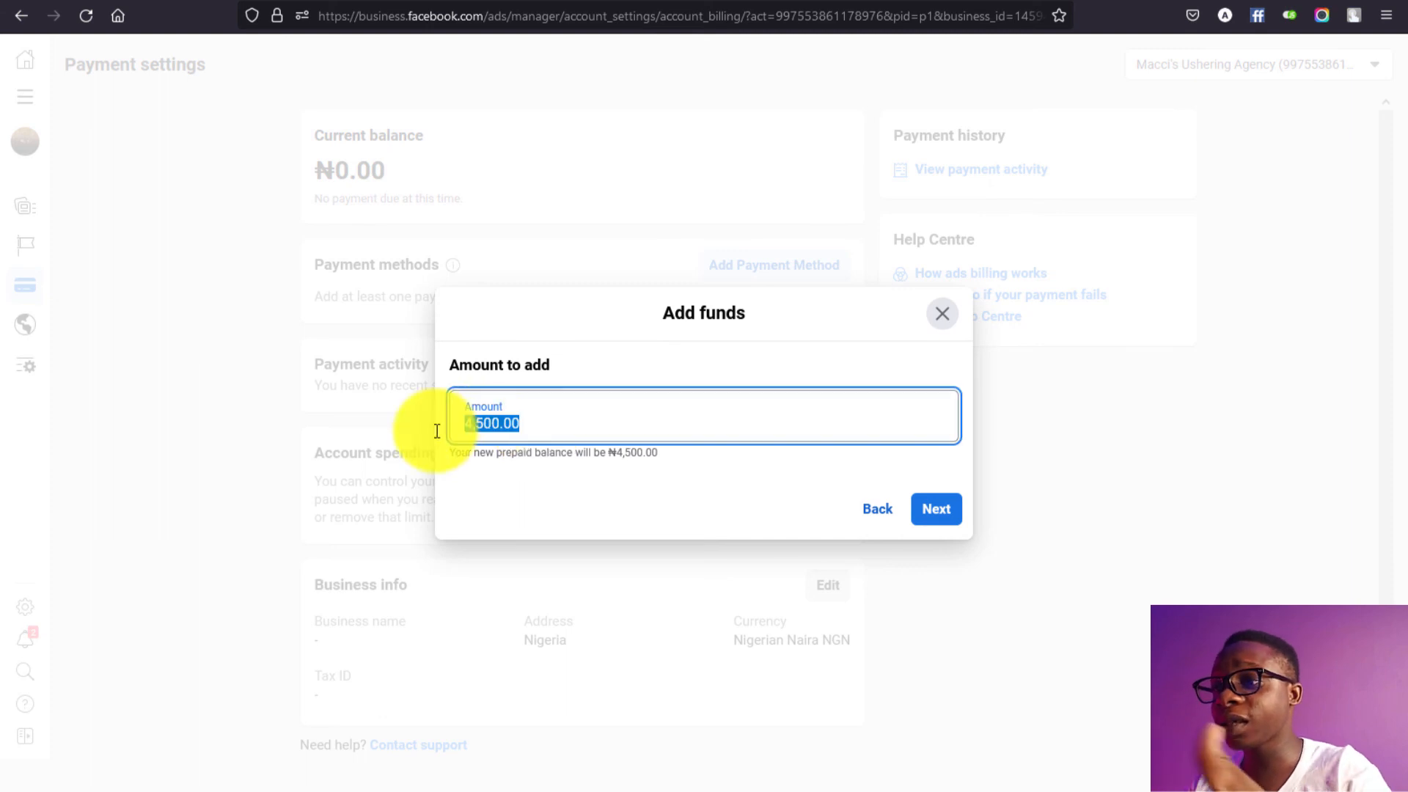
{"action": "type", "text": "1000"}
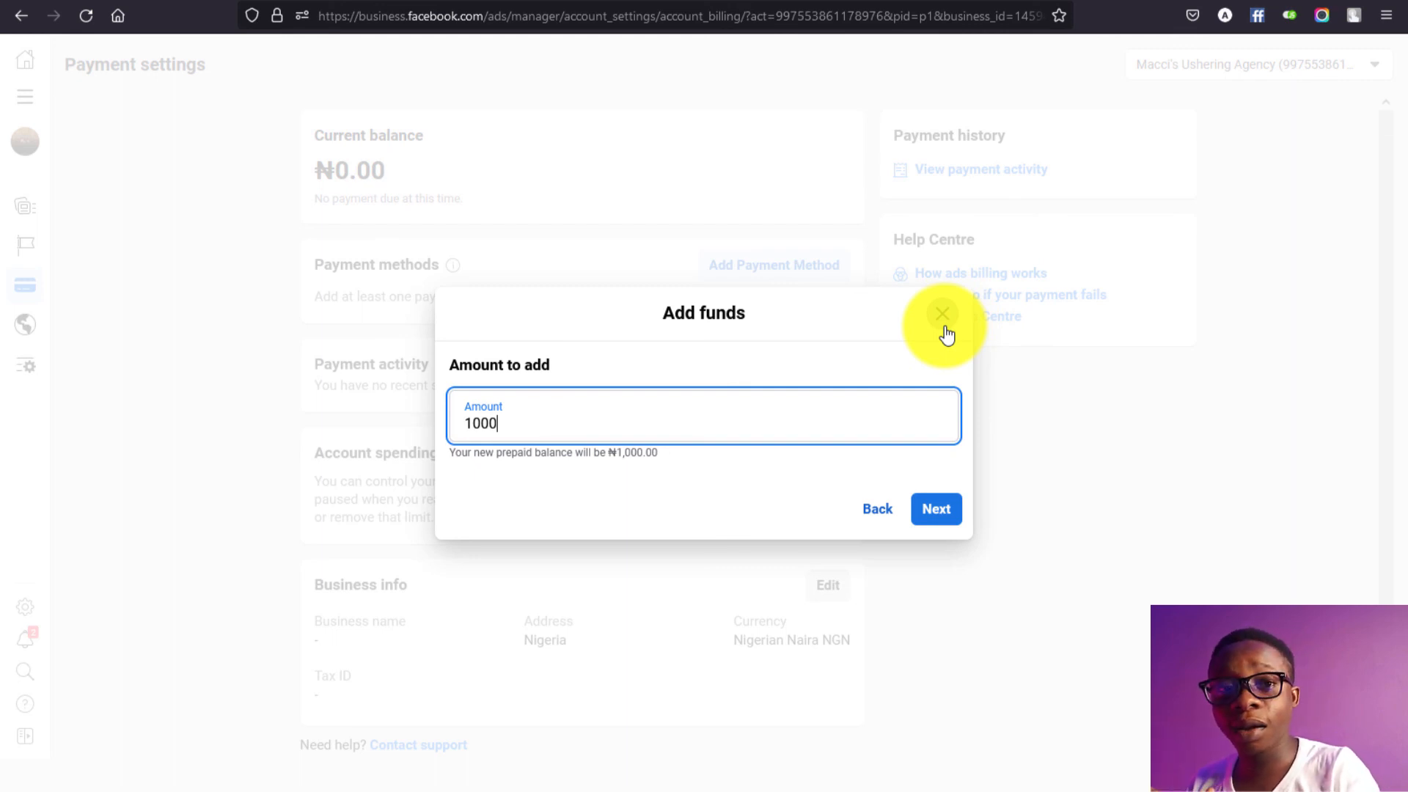
{"action": "left_click", "coordinate": [865, 505]}
{"action": "left_click", "coordinate": [875, 550]}
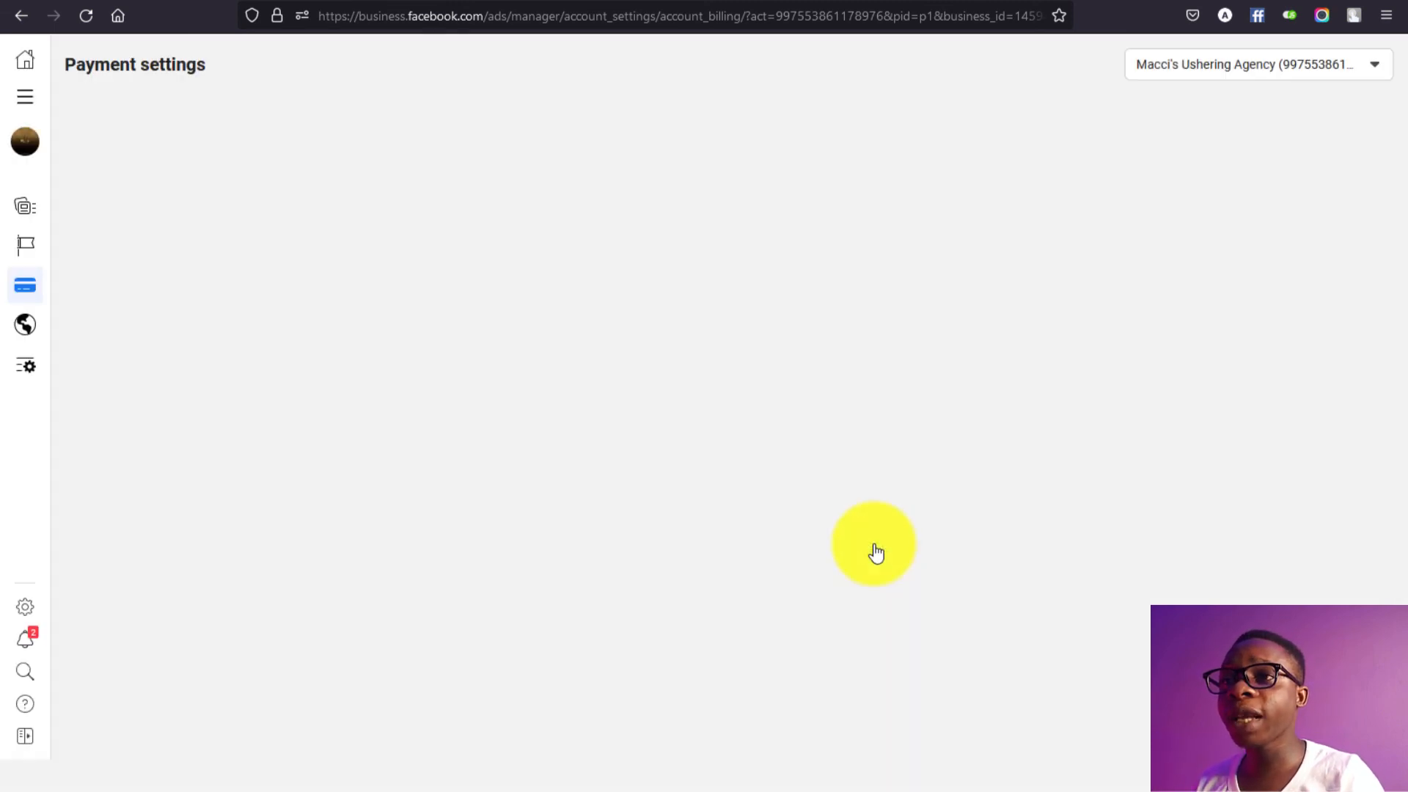
Step: View the Add Payment Method options, dismiss them, and go to the Facebook home feed
{"action": "left_click", "coordinate": [742, 277]}
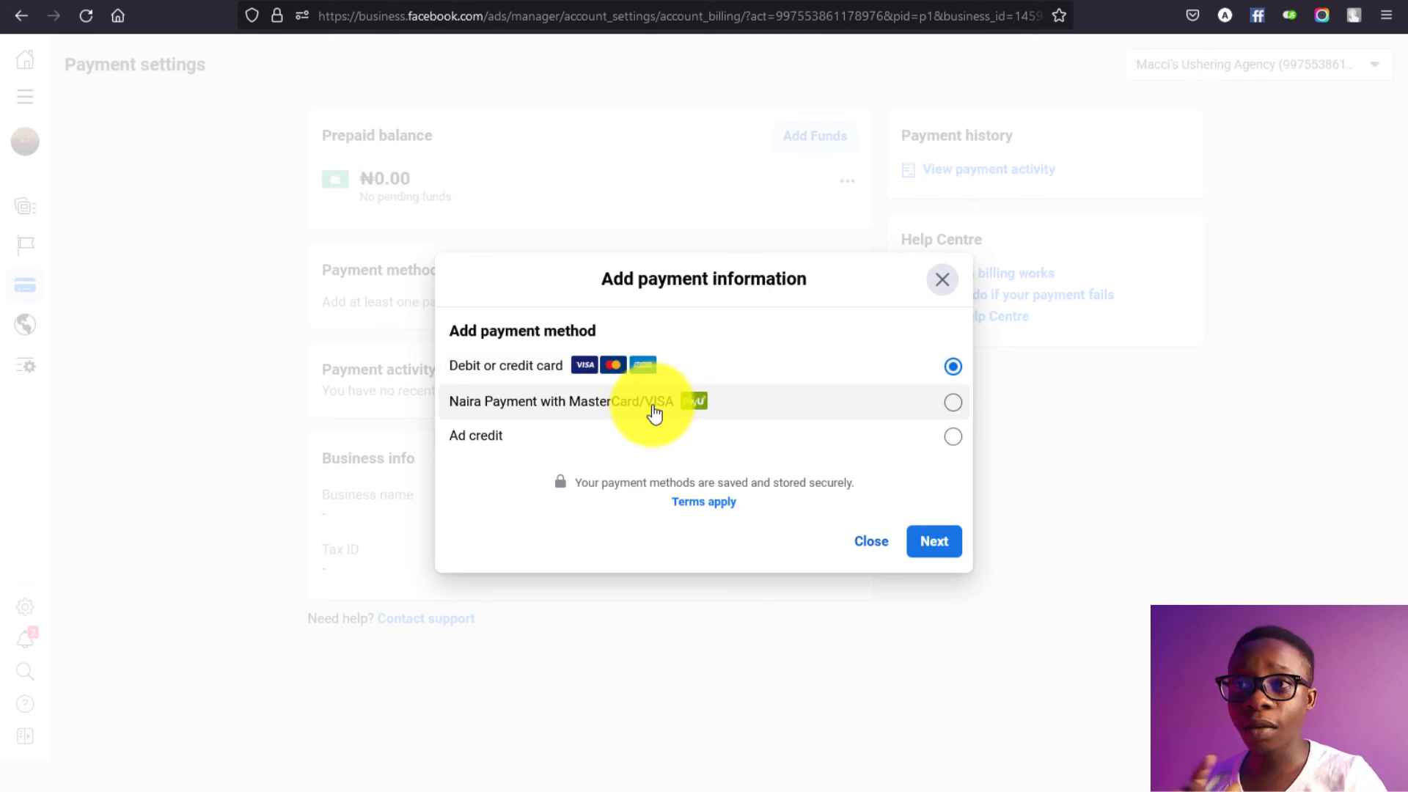
{"action": "left_click", "coordinate": [949, 277]}
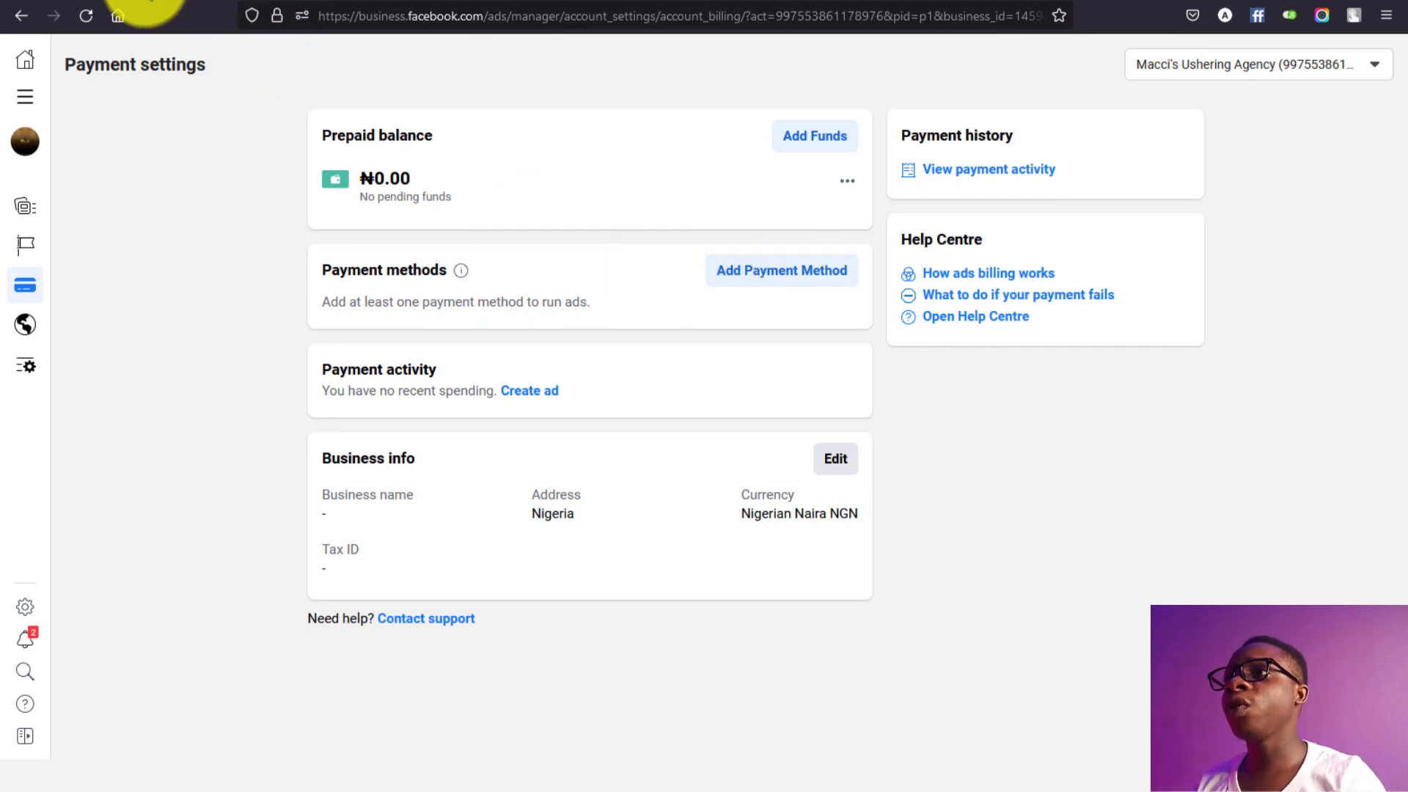
{"action": "left_click", "coordinate": [120, 15]}
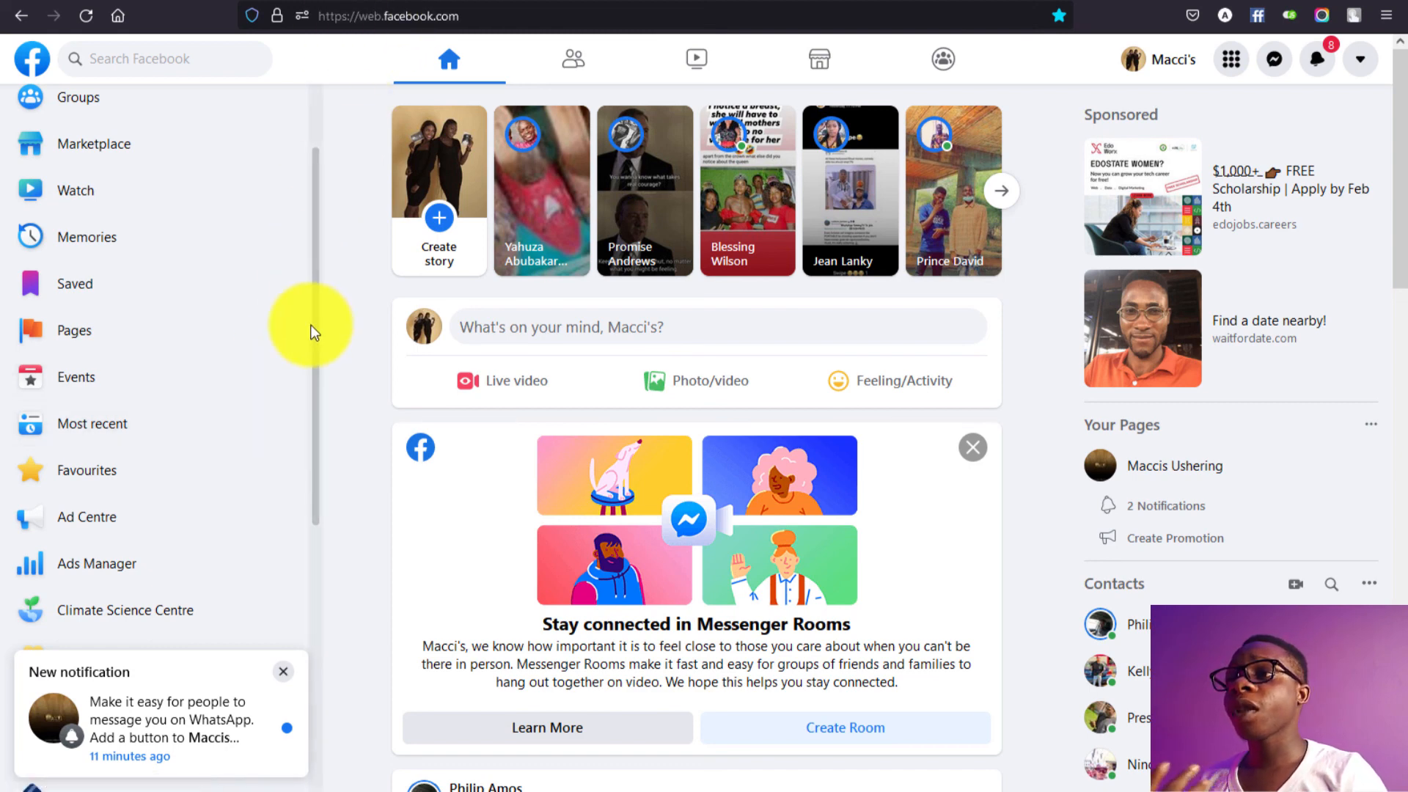
Step: Return to the Meta Business Suite tab showing Payment settings at ₦0.00
{"action": "left_click_drag", "start_coordinate": [313, 330], "coordinate": [309, 609]}
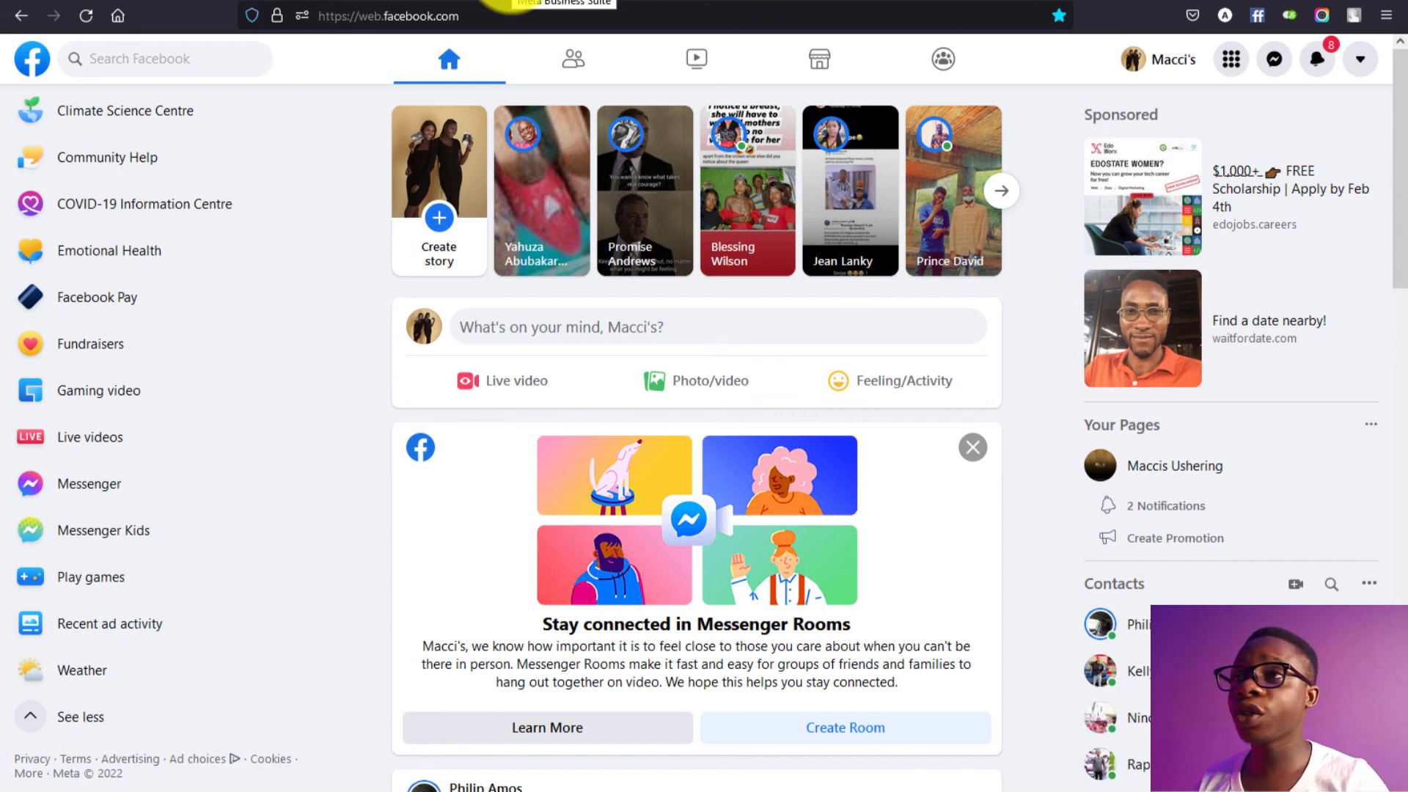
{"action": "left_click", "coordinate": [513, 2]}
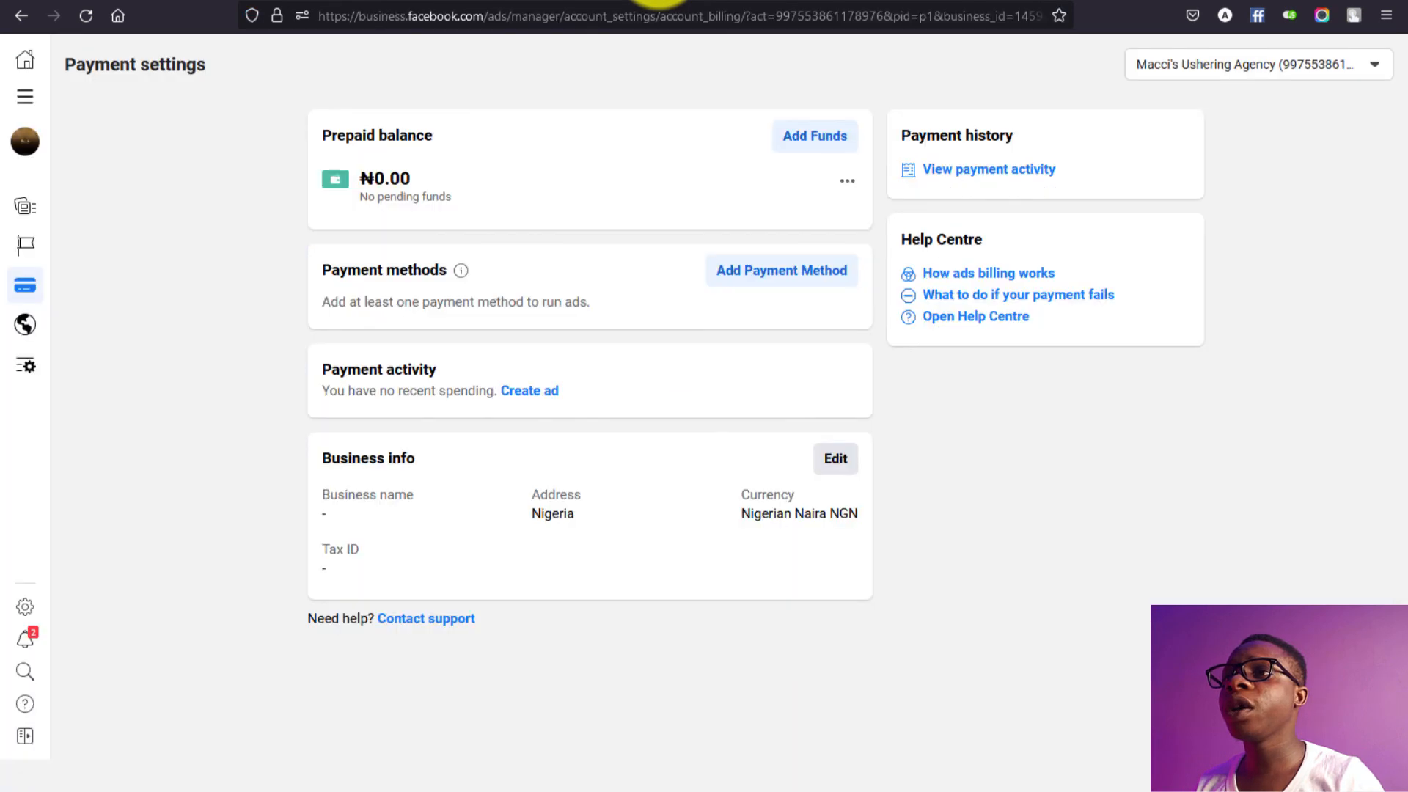